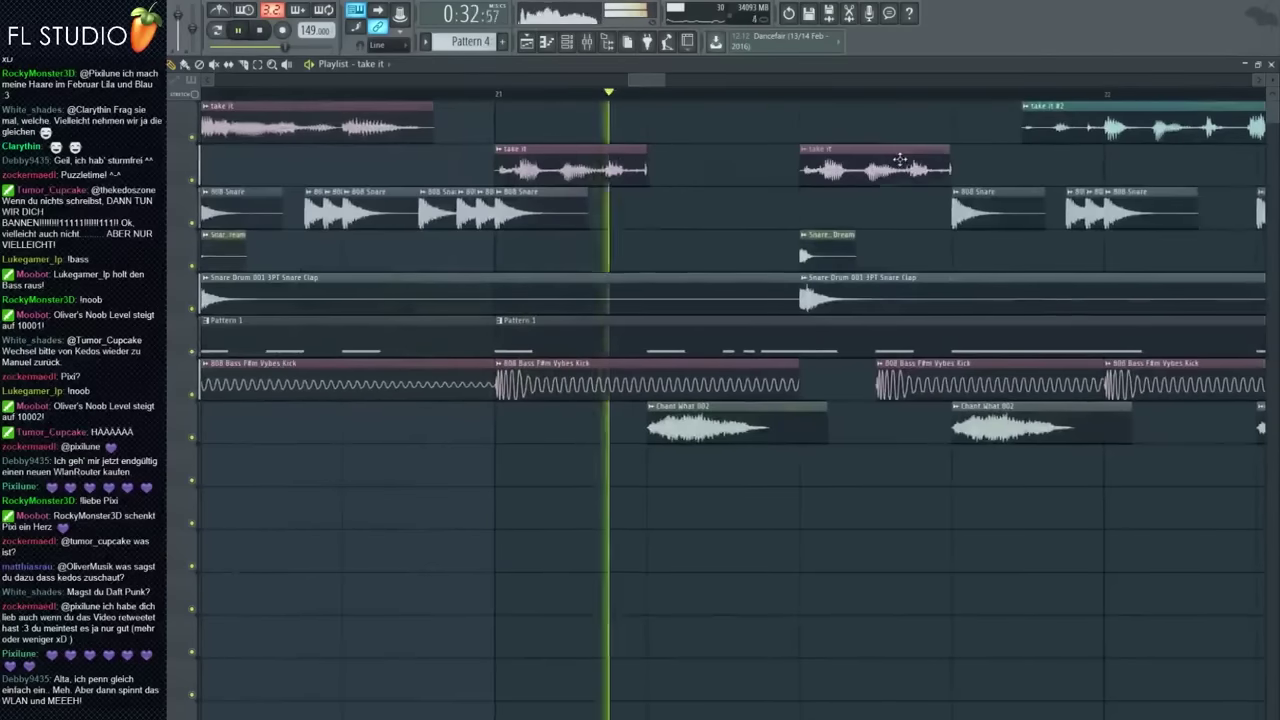
Replay the section leading into the drop at bar 17 to review the transition
scroll(892, 155, "down", 3)
scroll(932, 149, "down", 3)
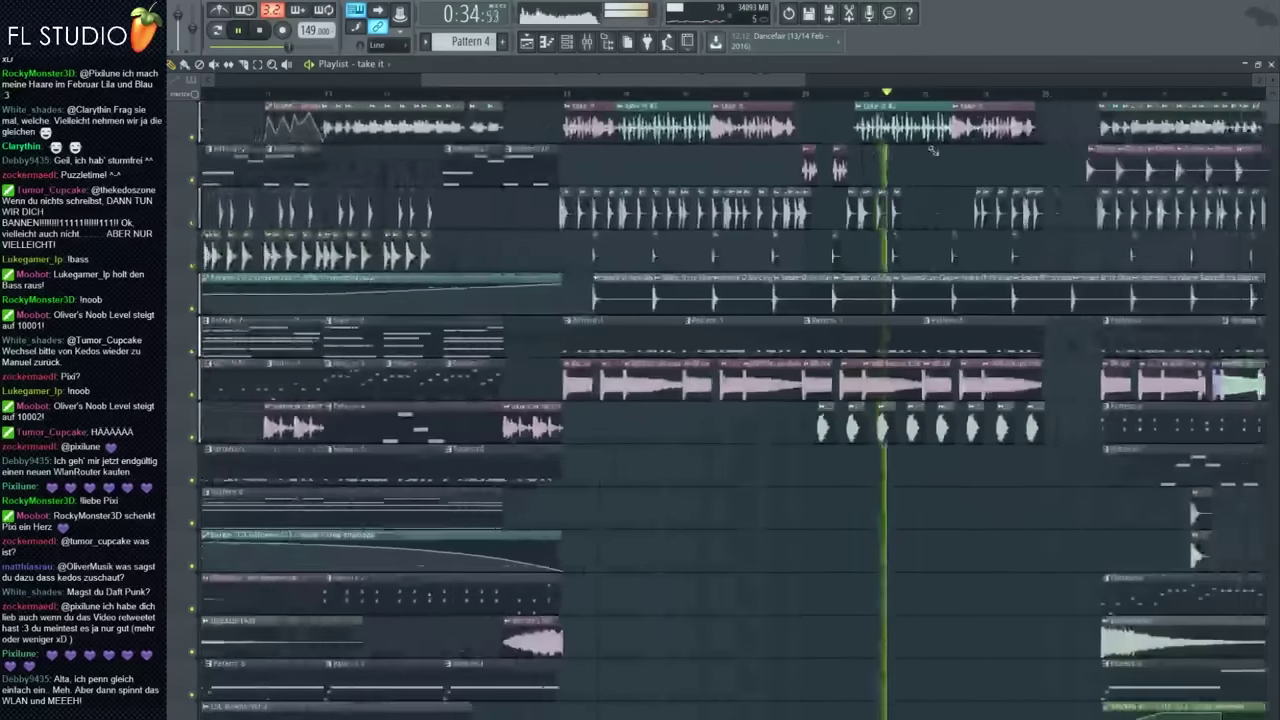
scroll(958, 151, "up", 2)
key("space")
scroll(665, 130, "down", 4)
left_click_drag(538, 94, 488, 101)
key("space")
scroll(495, 125, "up", 3)
scroll(588, 256, "down", 3)
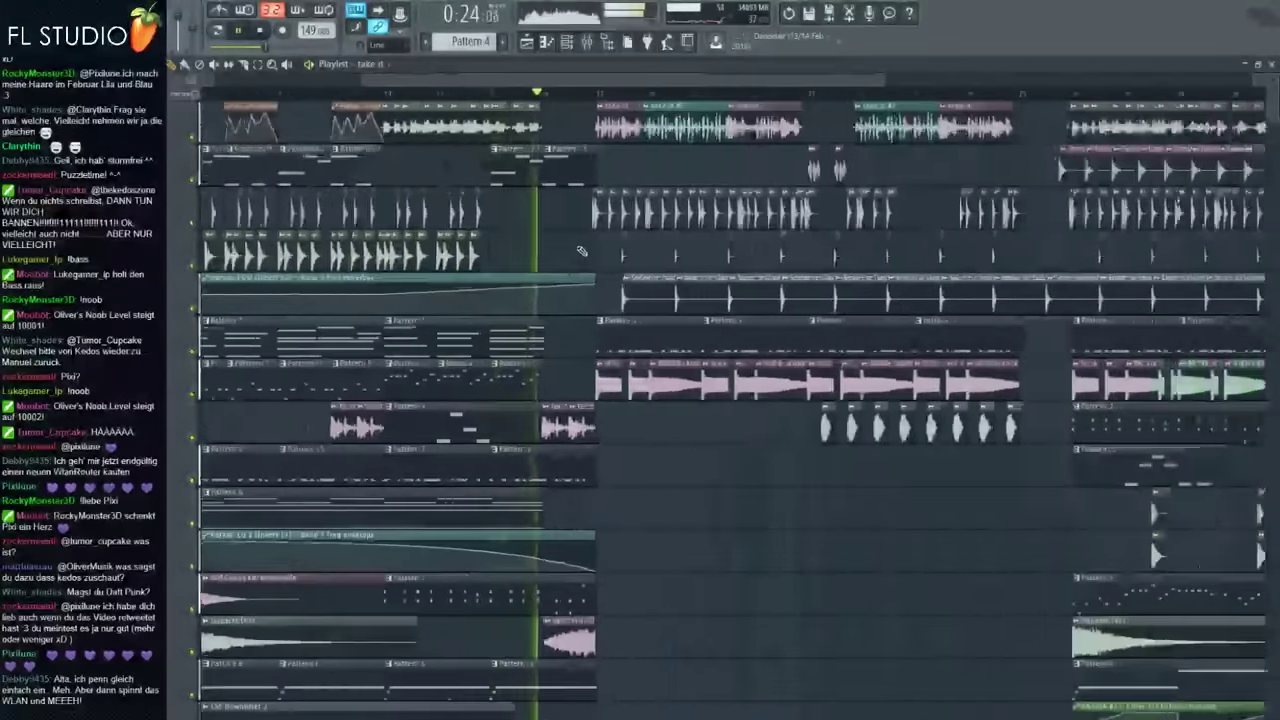
scroll(560, 235, "down", 2)
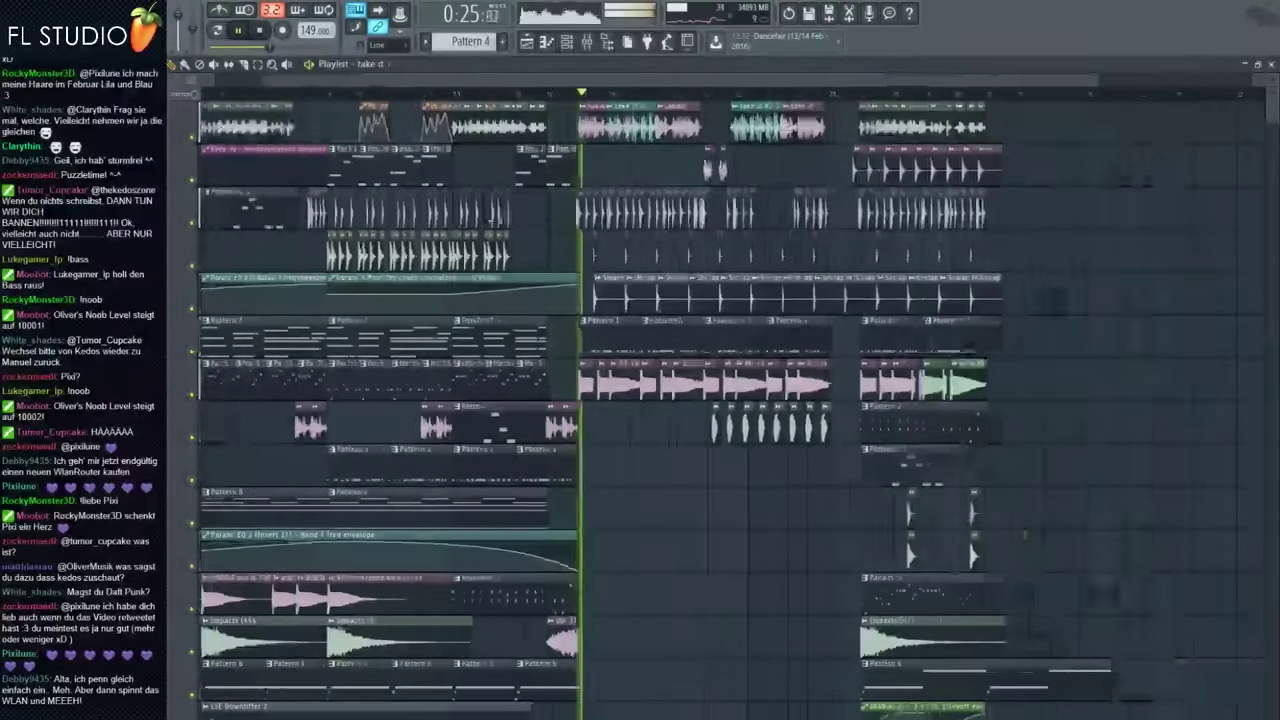
Copy the orange EQ 2 frequency automation clip and the Pattern 10 clip to bar 20 on two empty tracks
scroll(320, 140, "up", 1)
left_click_drag(369, 116, 743, 497)
scroll(745, 495, "up", 3)
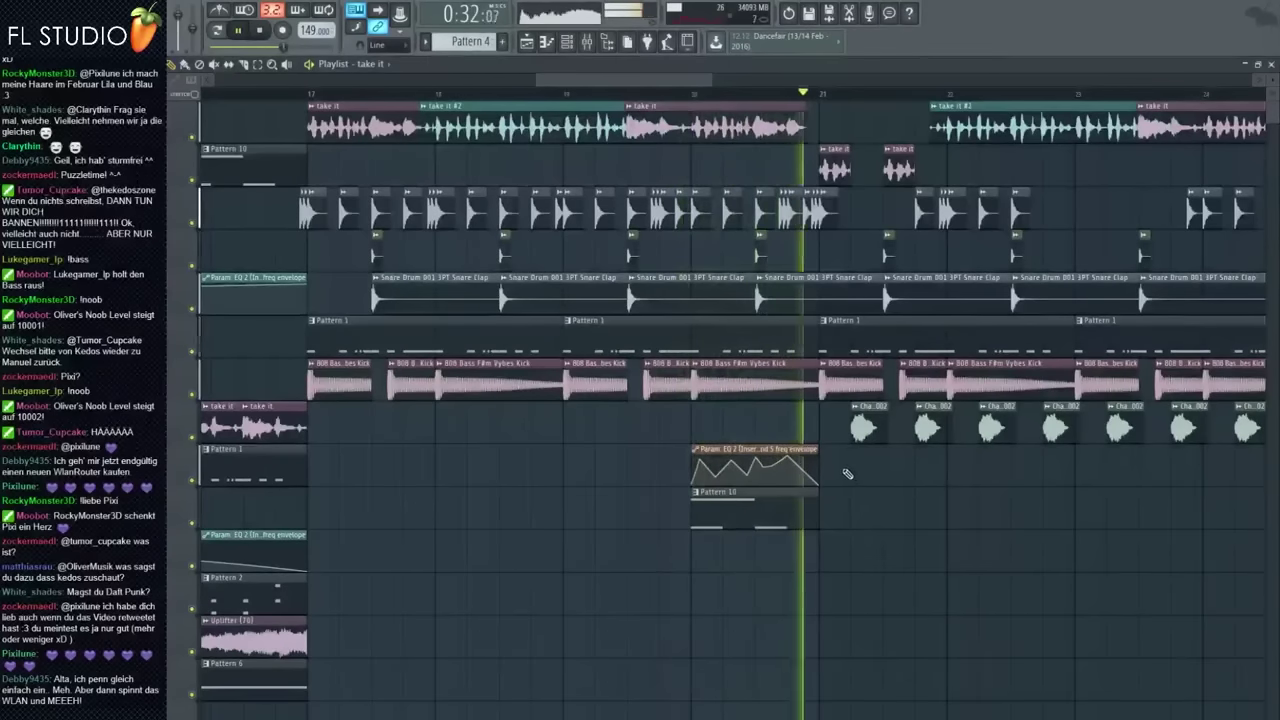
scroll(848, 472, "down", 3)
scroll(887, 393, "up", 3)
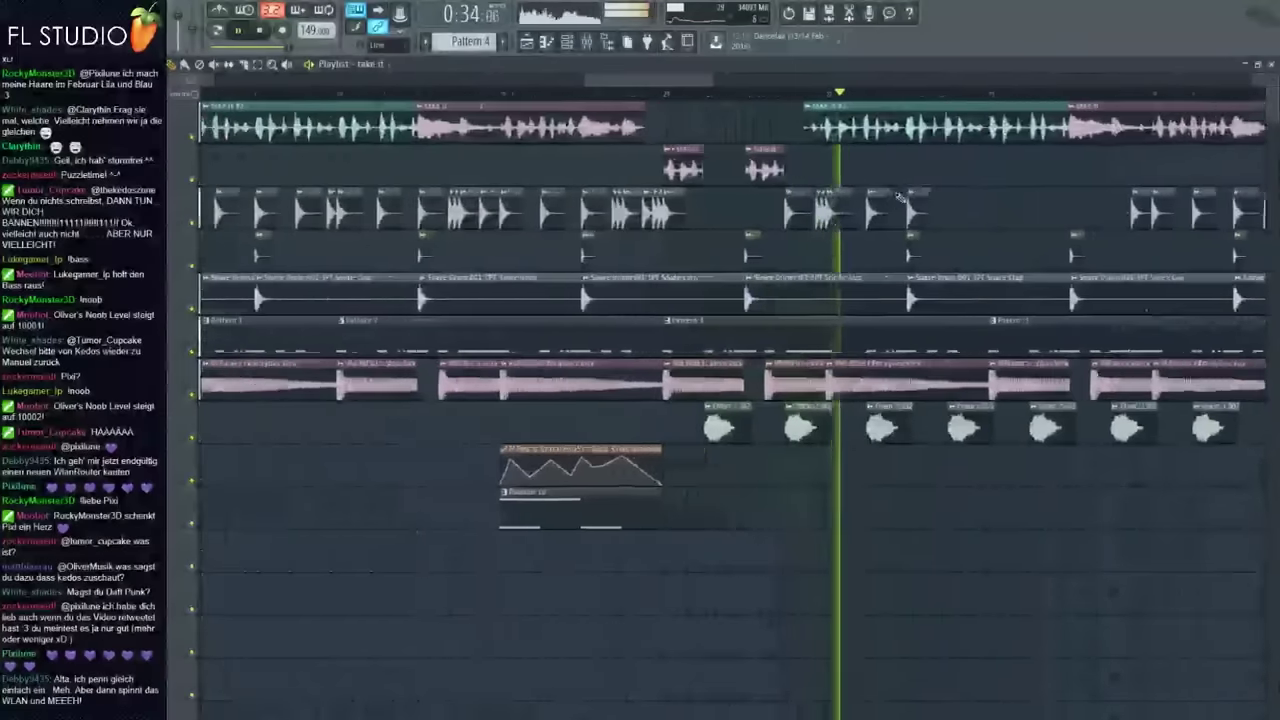
Stop playback and set the song position back to the middle of bar 14
key("space")
scroll(611, 290, "down", 4)
left_click(249, 95)
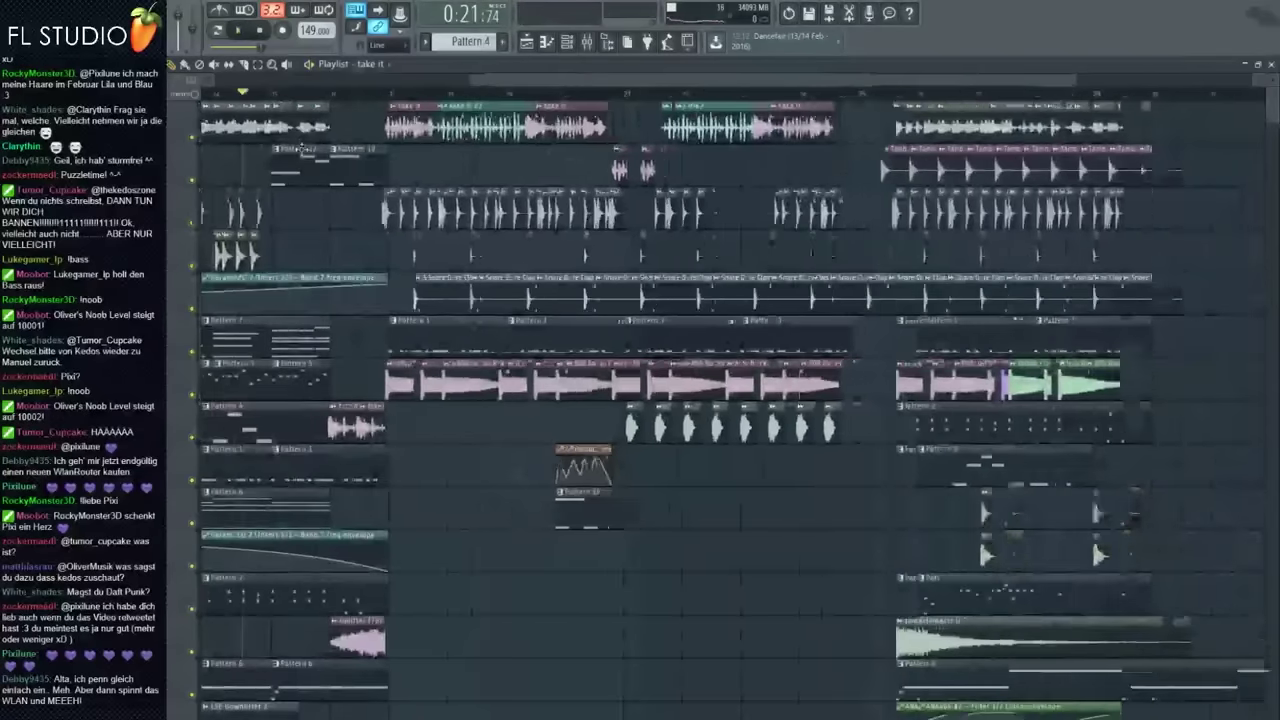
scroll(570, 262, "down", 4)
scroll(715, 267, "up", 2)
scroll(720, 266, "up", 3)
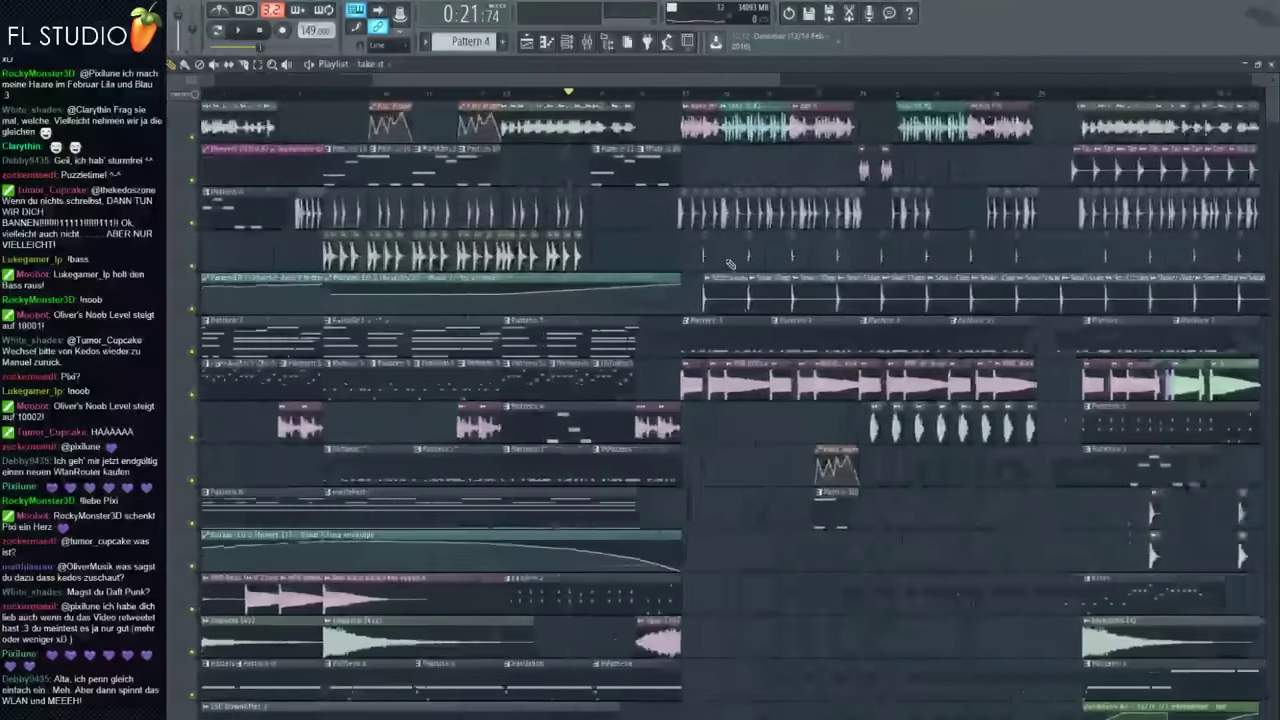
Create a new empty pattern and place it at bar 17, directly after the EQ 2 (Insert 17) Band 7 freq envelope
left_click(382, 68)
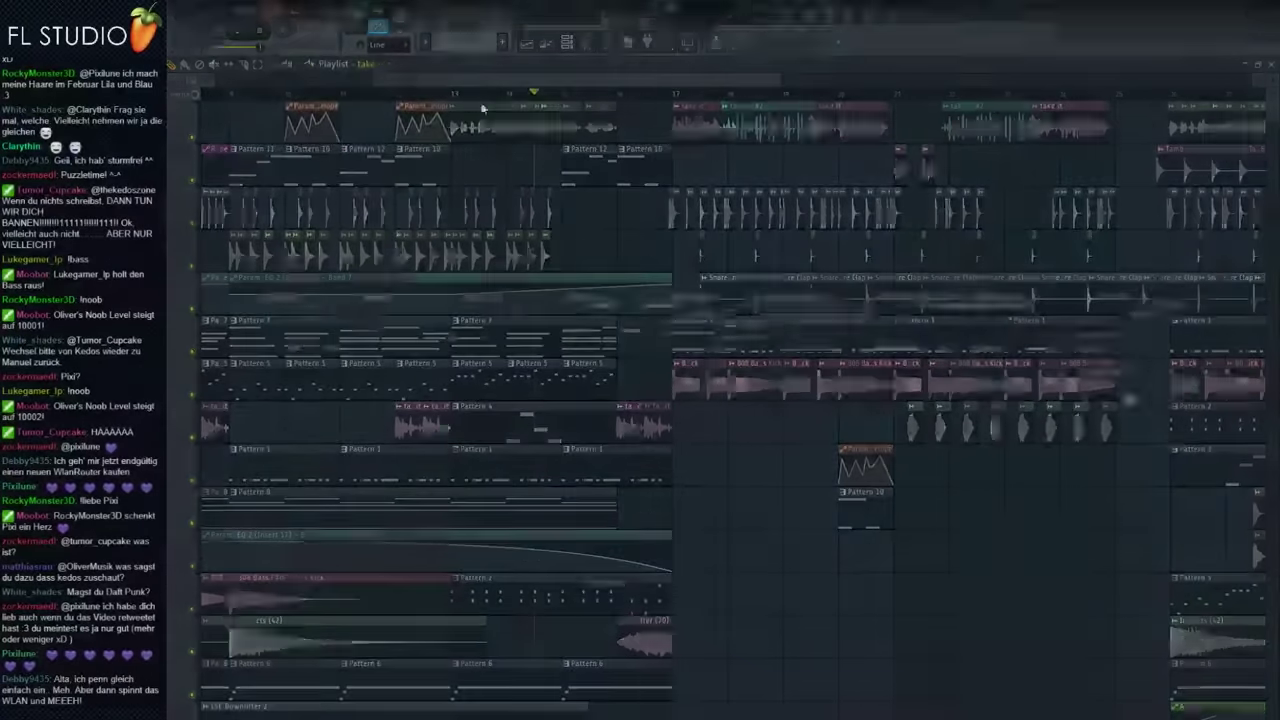
left_click(1205, 380)
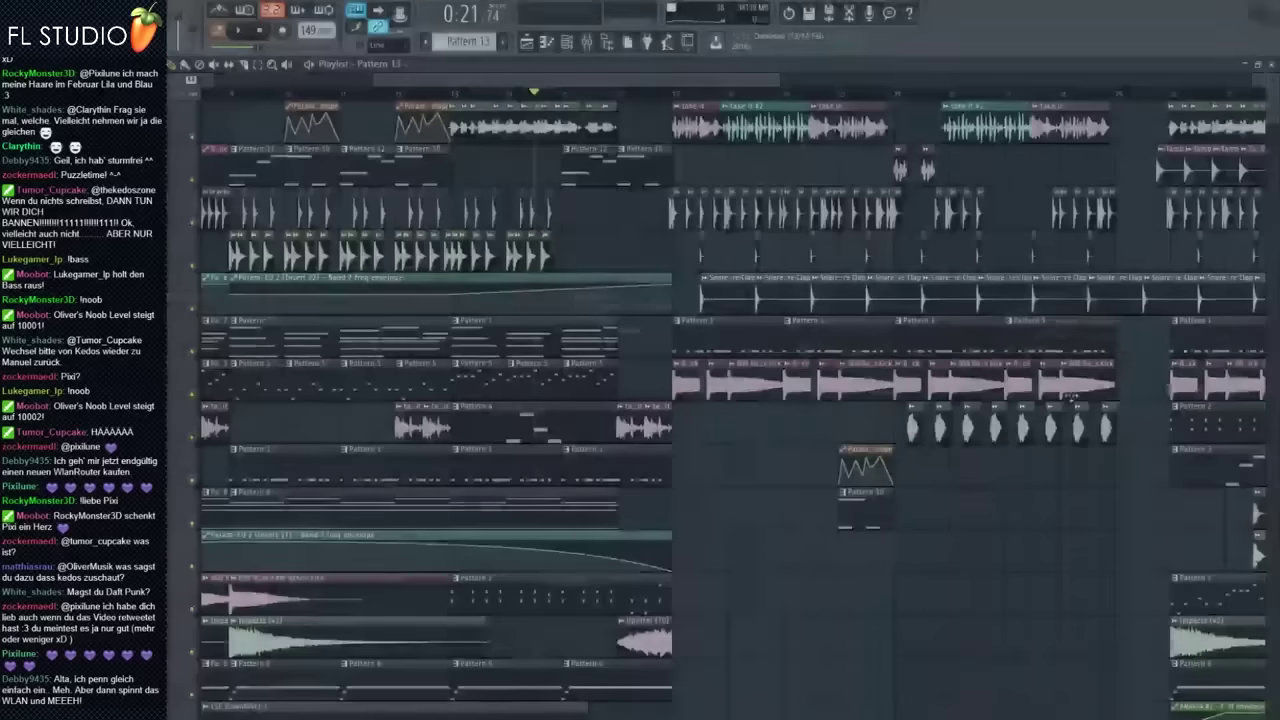
left_click(675, 513)
left_click_drag(685, 556, 685, 557)
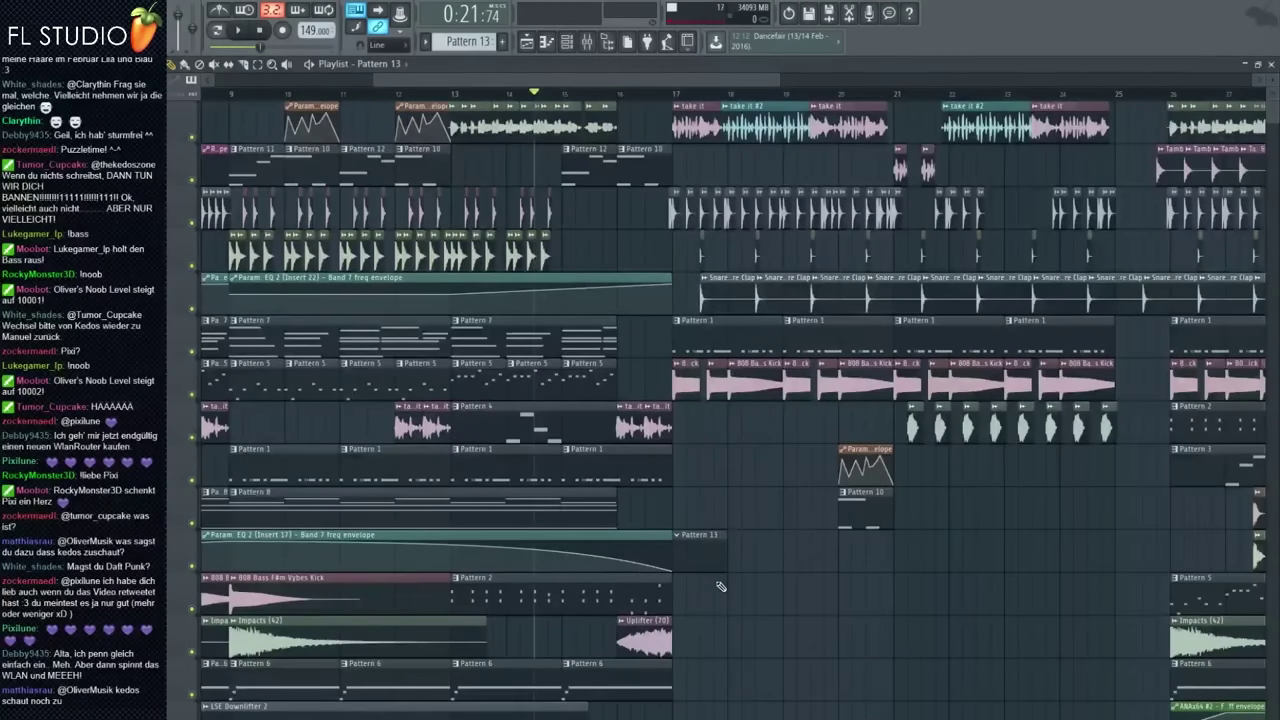
Open the channel rack, move it clear of the new pattern and filter its channels to Unsorted
left_click(566, 42)
left_click_drag(866, 199, 1013, 207)
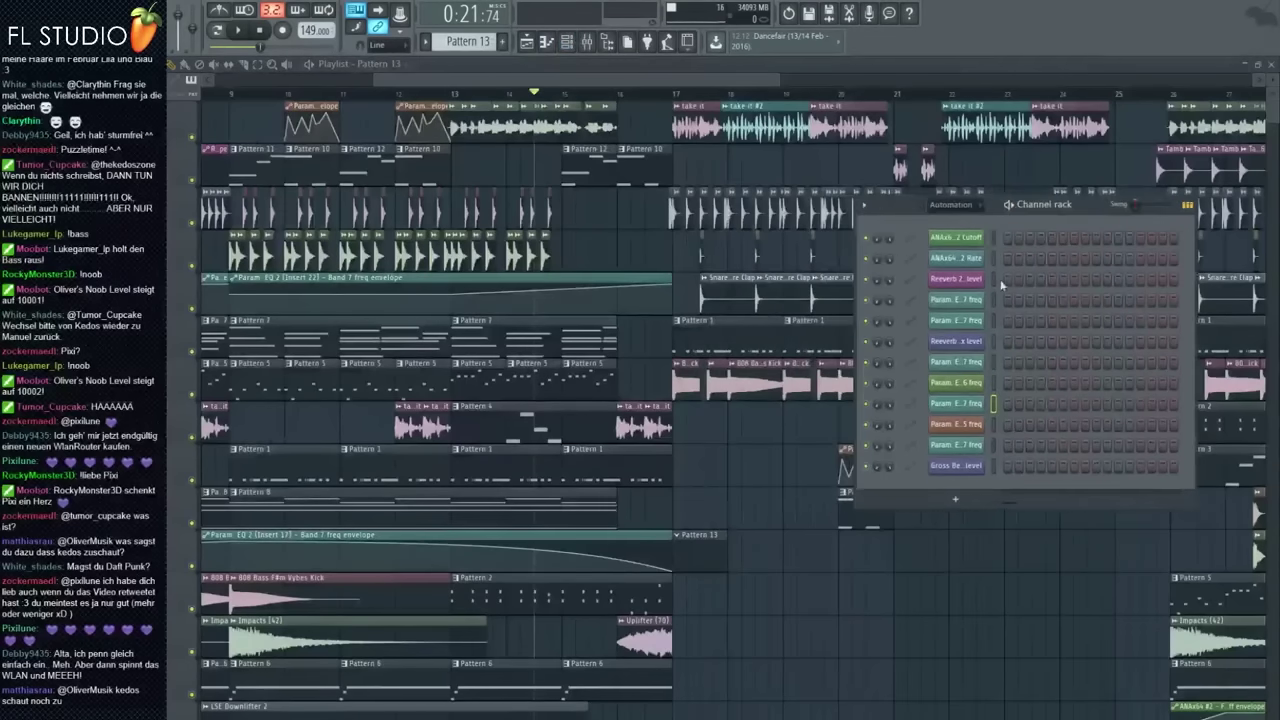
left_click(966, 205)
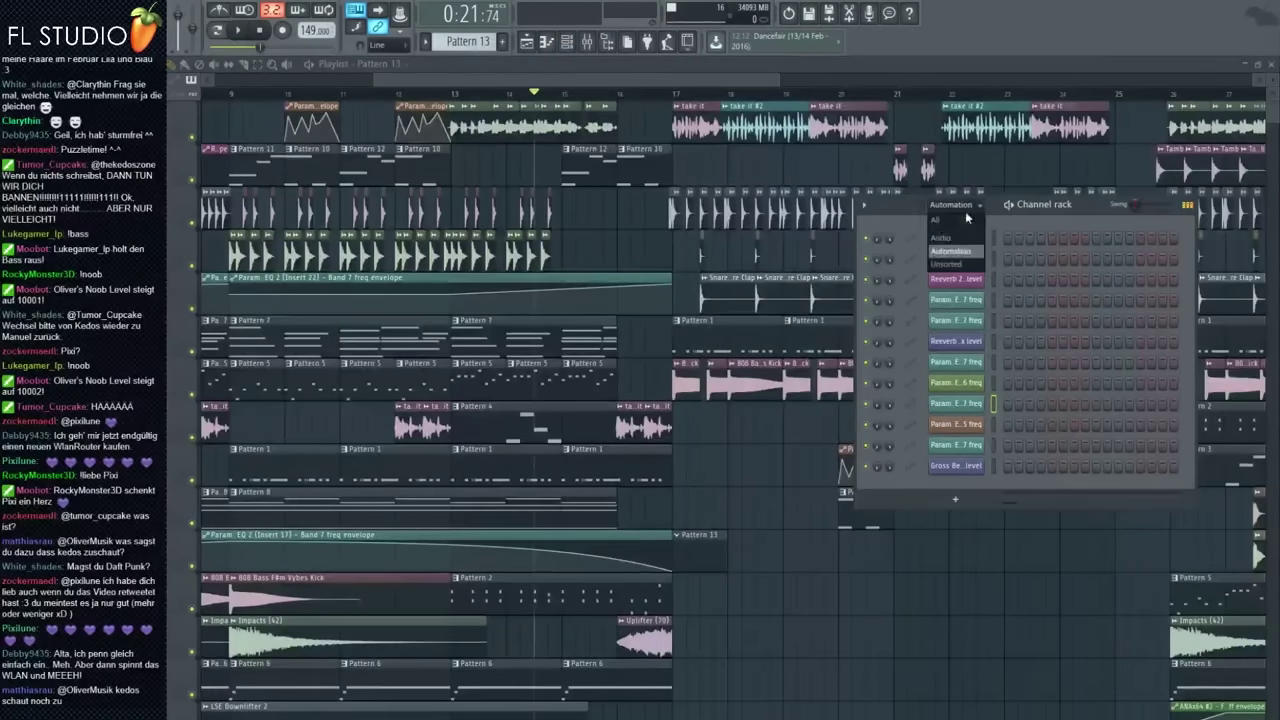
left_click(960, 263)
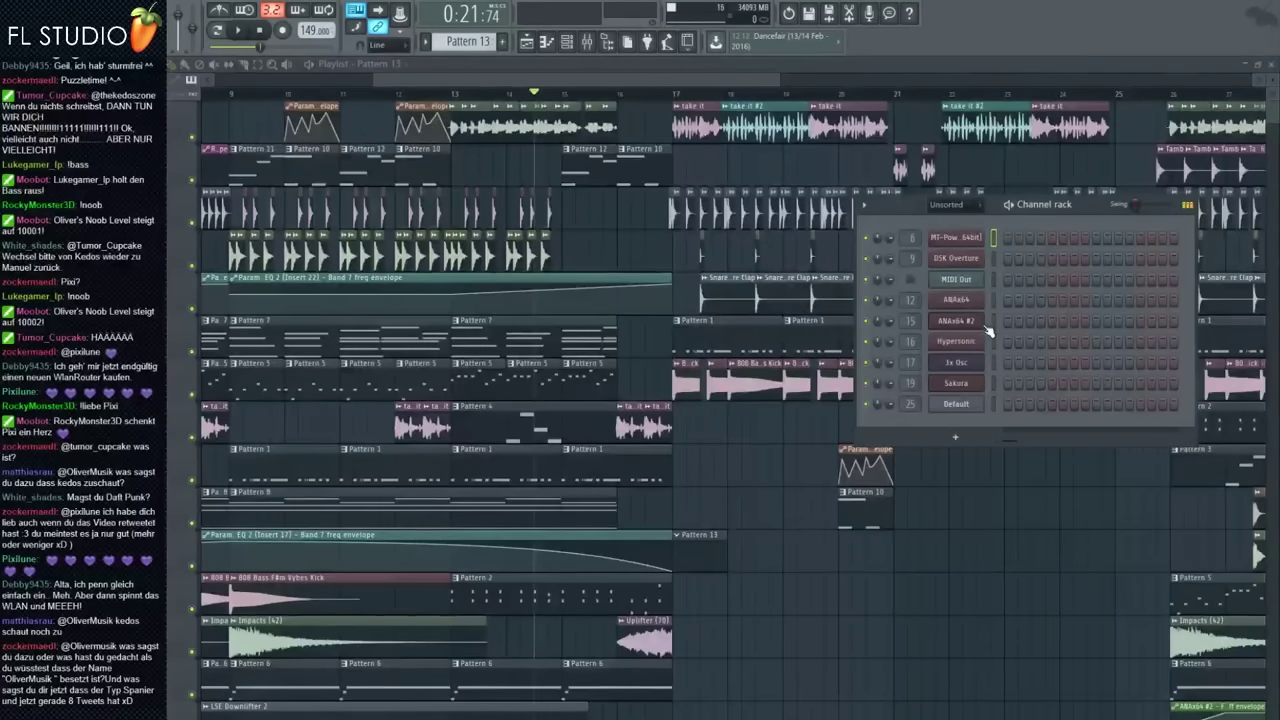
Add the Strings Section DirectWave preset to the channel rack as a new channel
left_click_drag(560, 271, 449, 268)
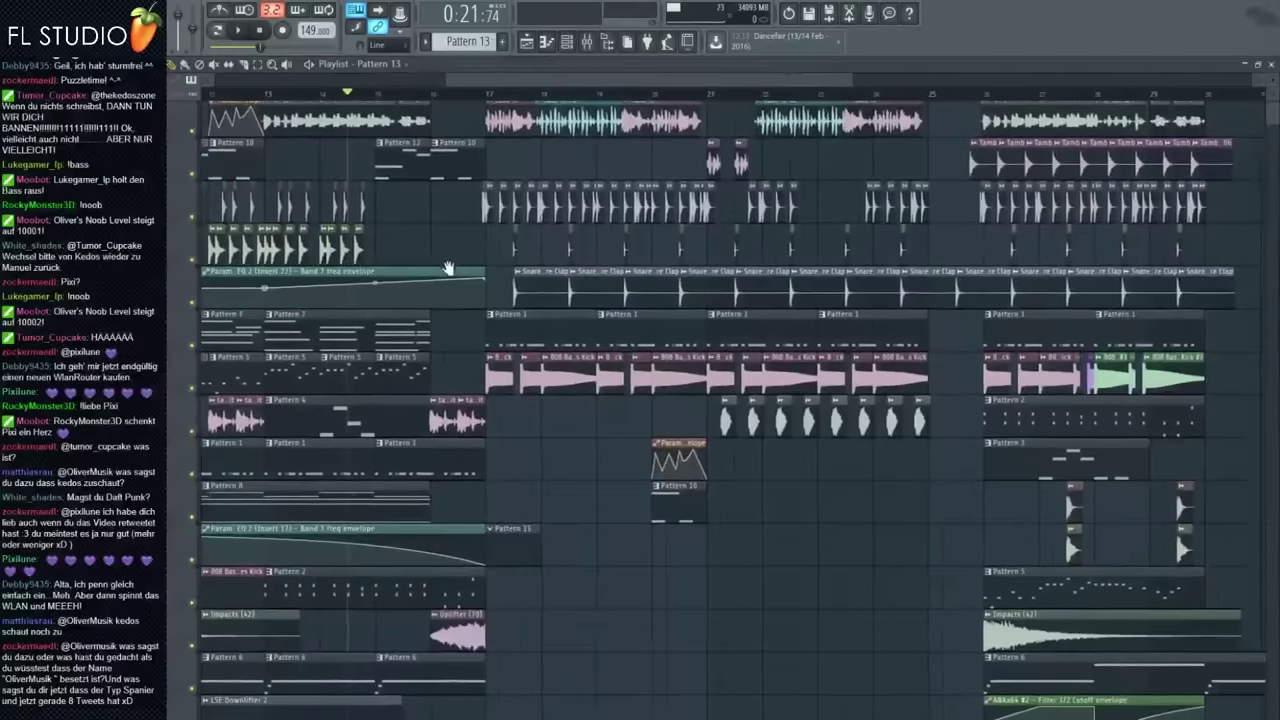
left_click(607, 42)
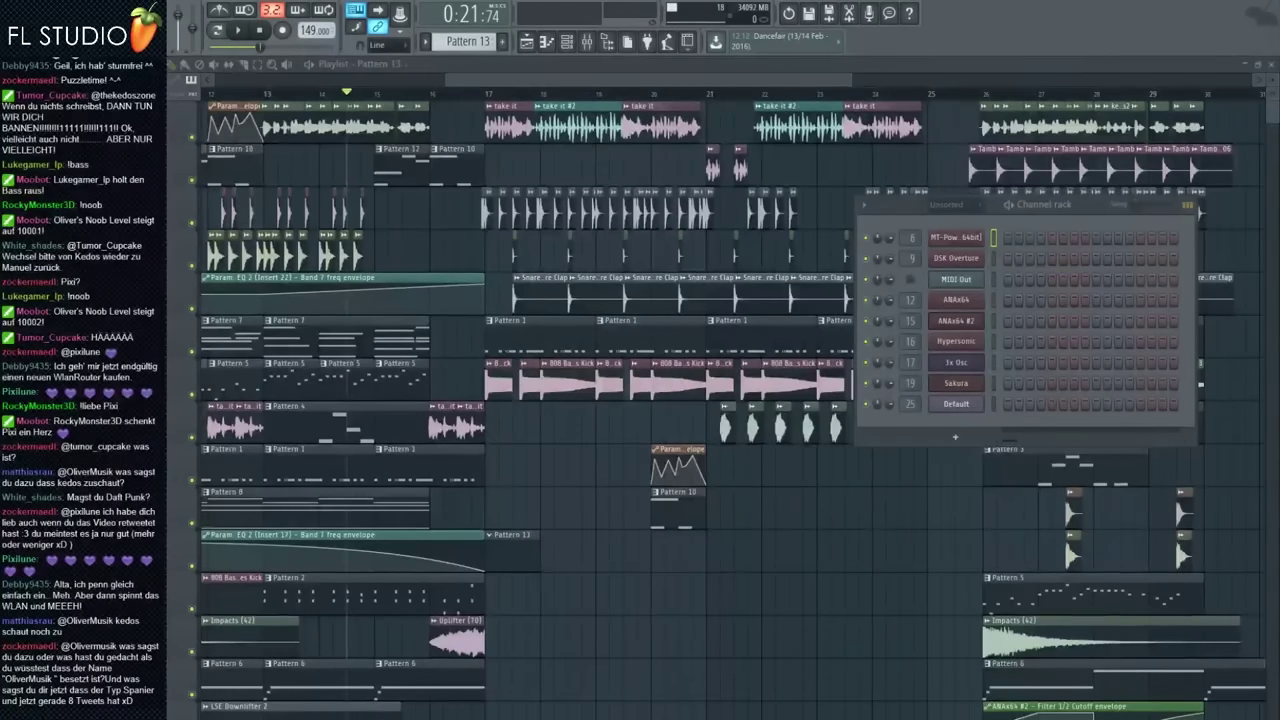
left_click_drag(110, 415, 940, 418)
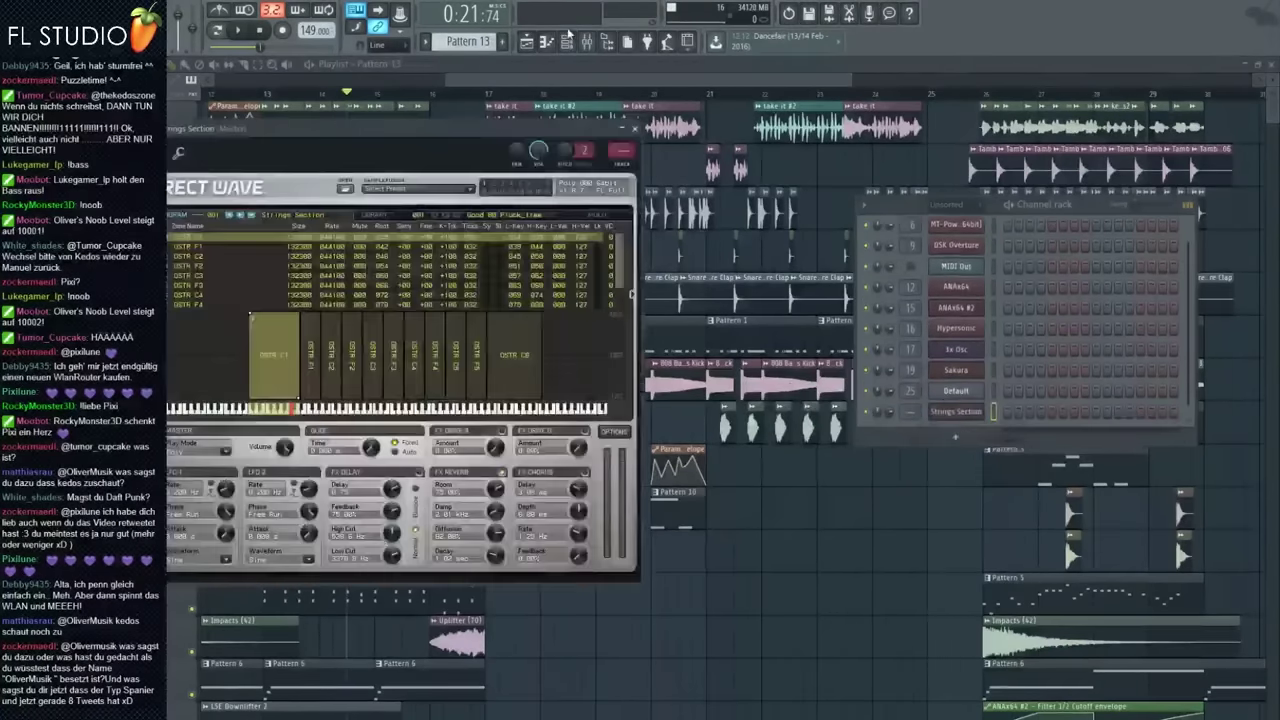
Route the Strings Section channel to mixer insert 27 and colour that insert green
left_click(585, 40)
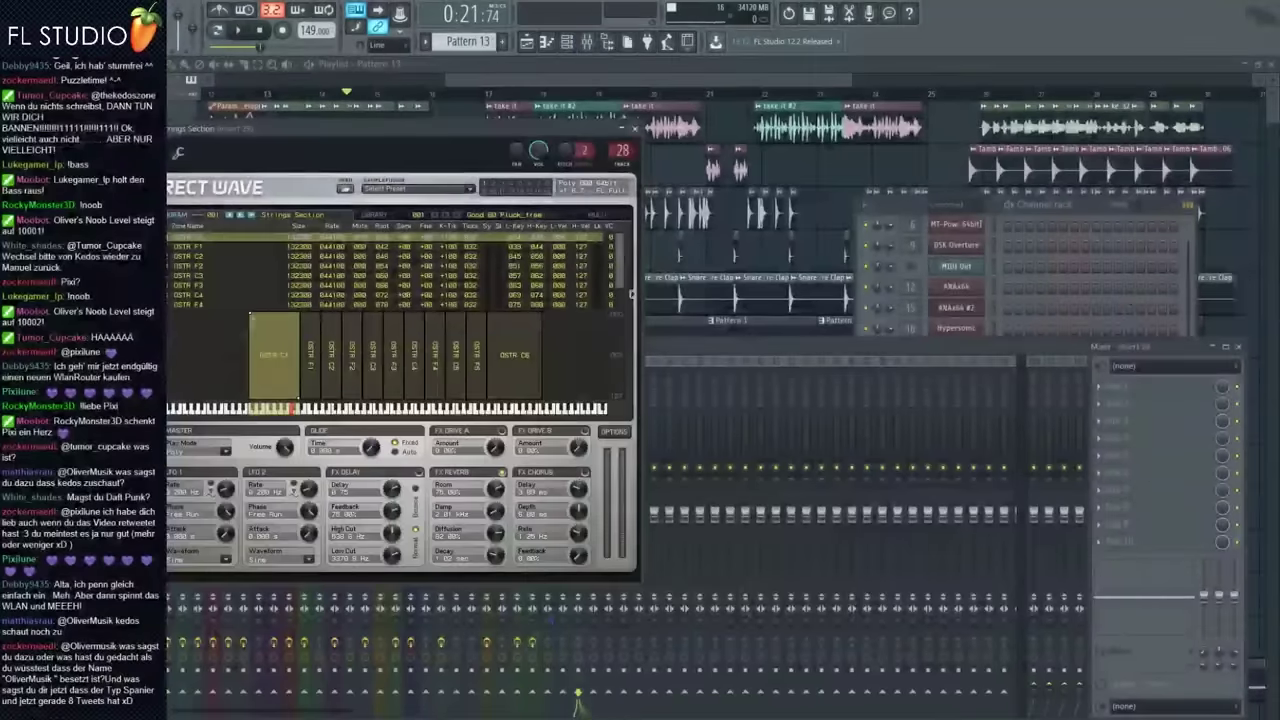
left_click_drag(622, 150, 622, 153)
left_click(714, 353)
right_click(562, 366)
left_click(630, 386)
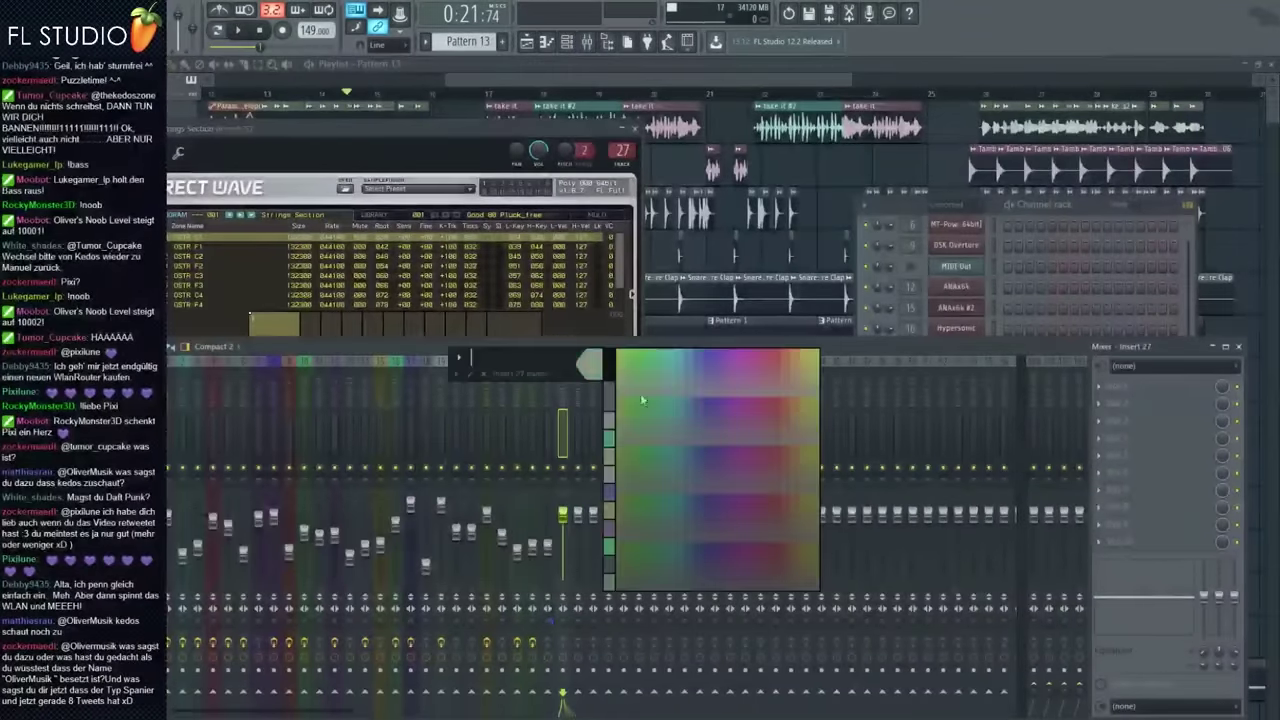
left_click(641, 396)
key("Return")
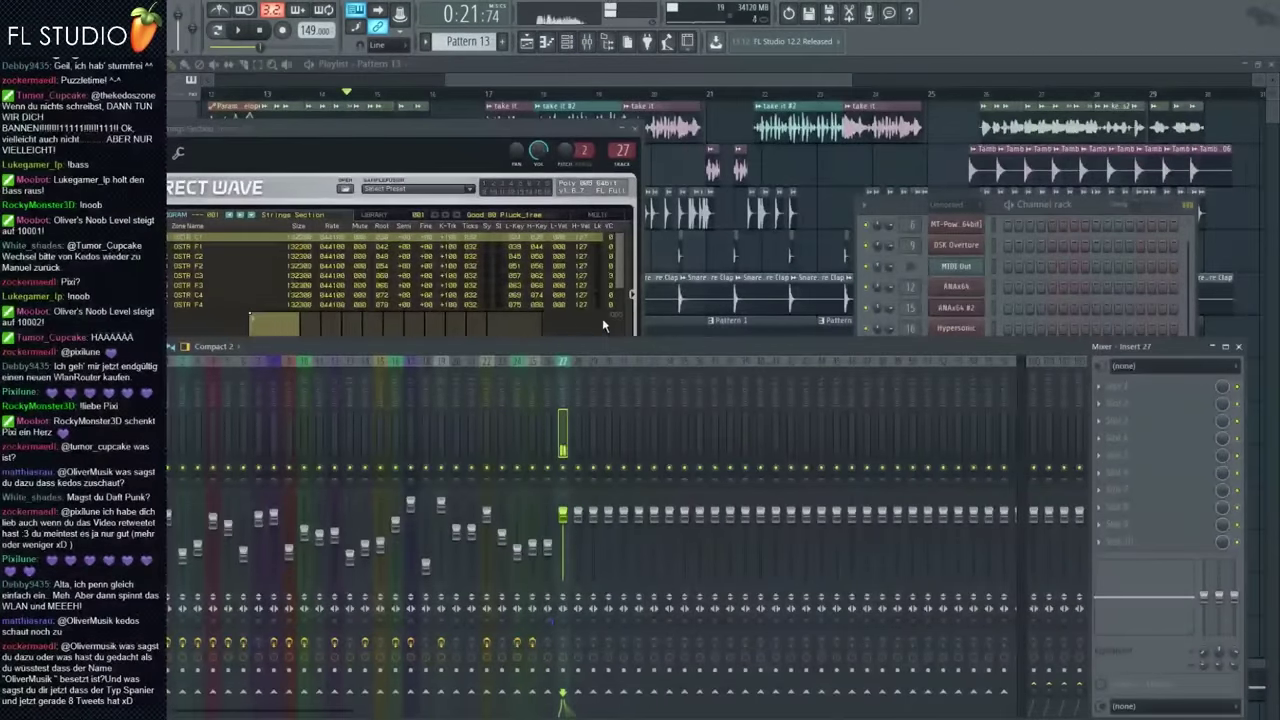
Load Fruity Reeverb 2 into effect slot 7 of mixer insert 27
left_click(1103, 487)
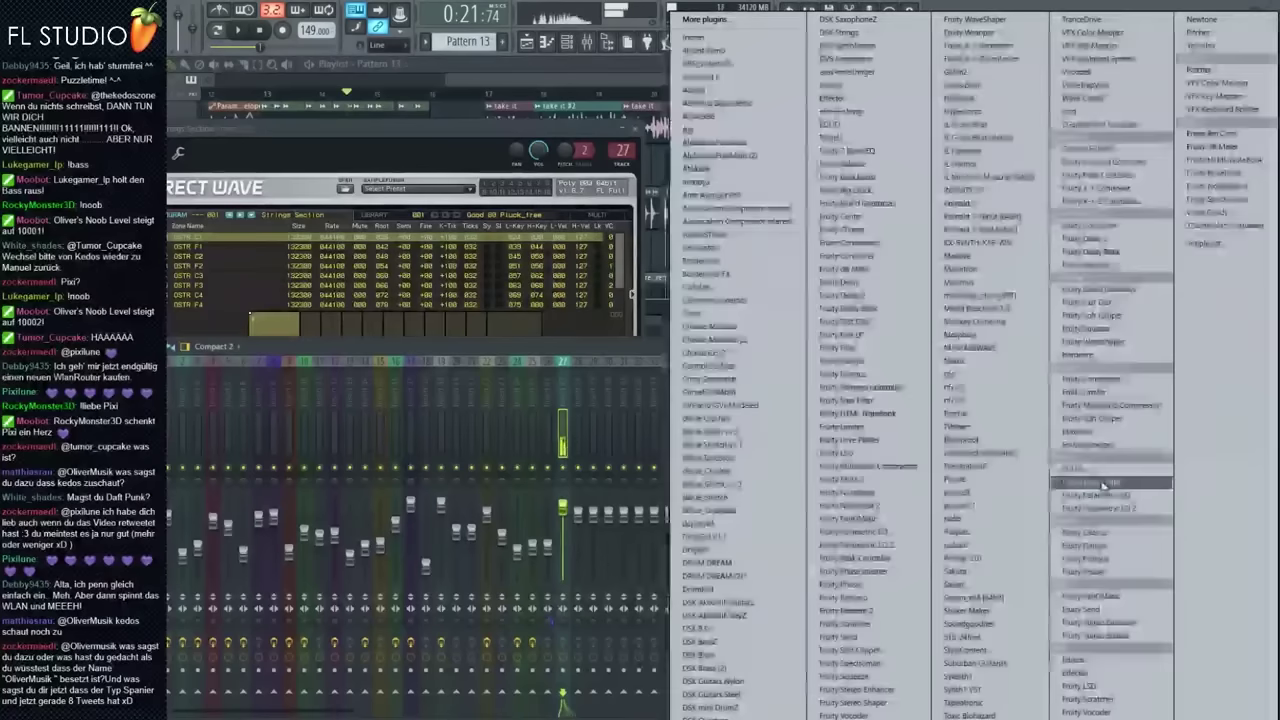
left_click(562, 420)
key("F8")
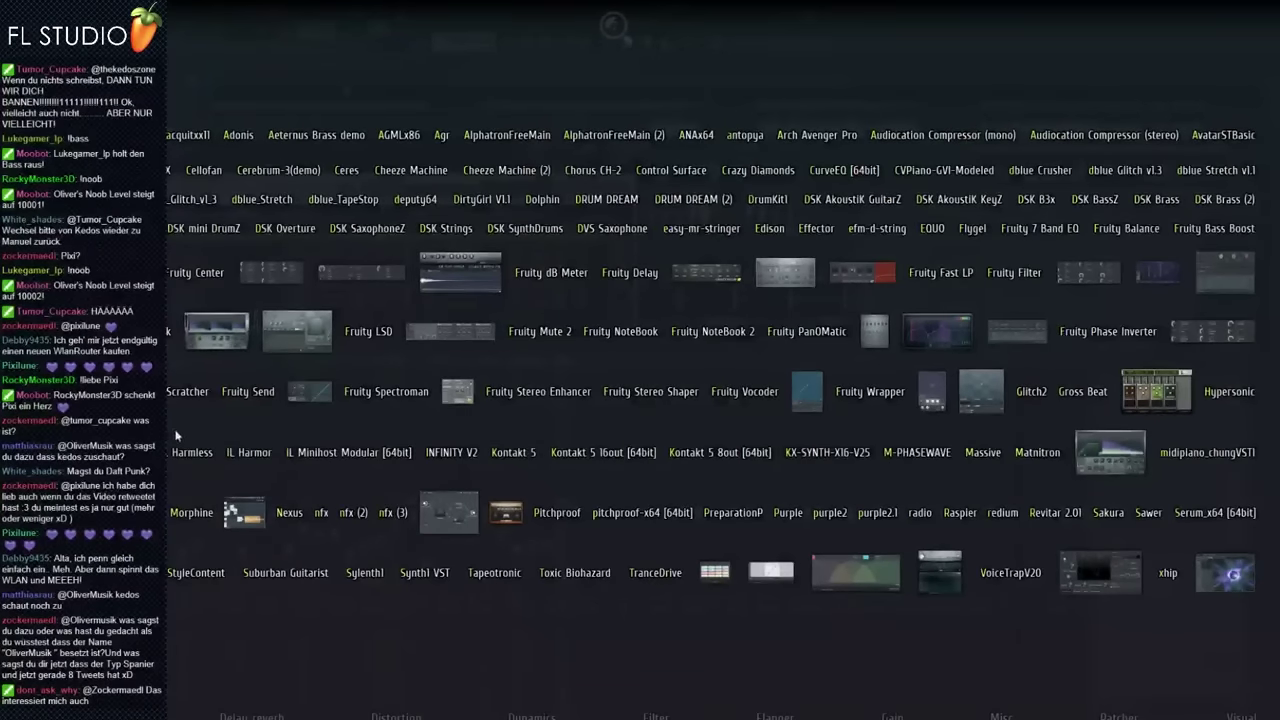
left_click_drag(100, 394, 1173, 487)
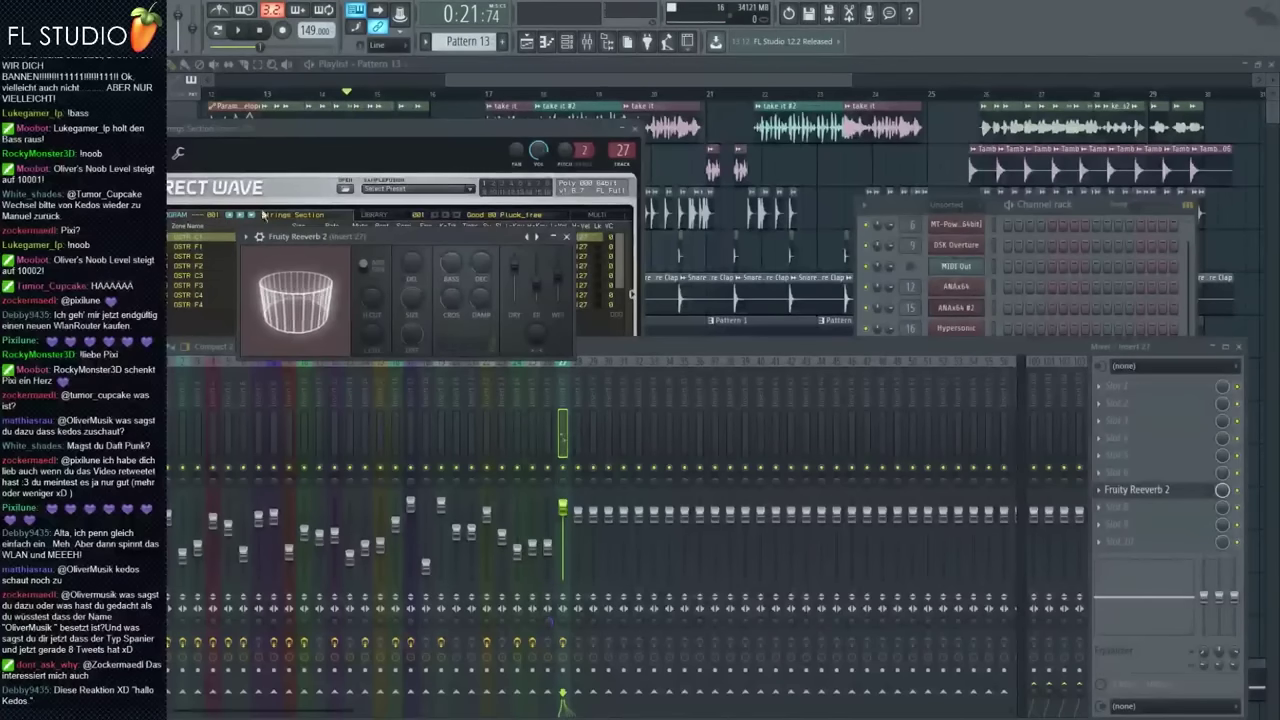
Replace the Strings Section channel's instrument with eSLine String and bring its whole window into view
left_click(1062, 205)
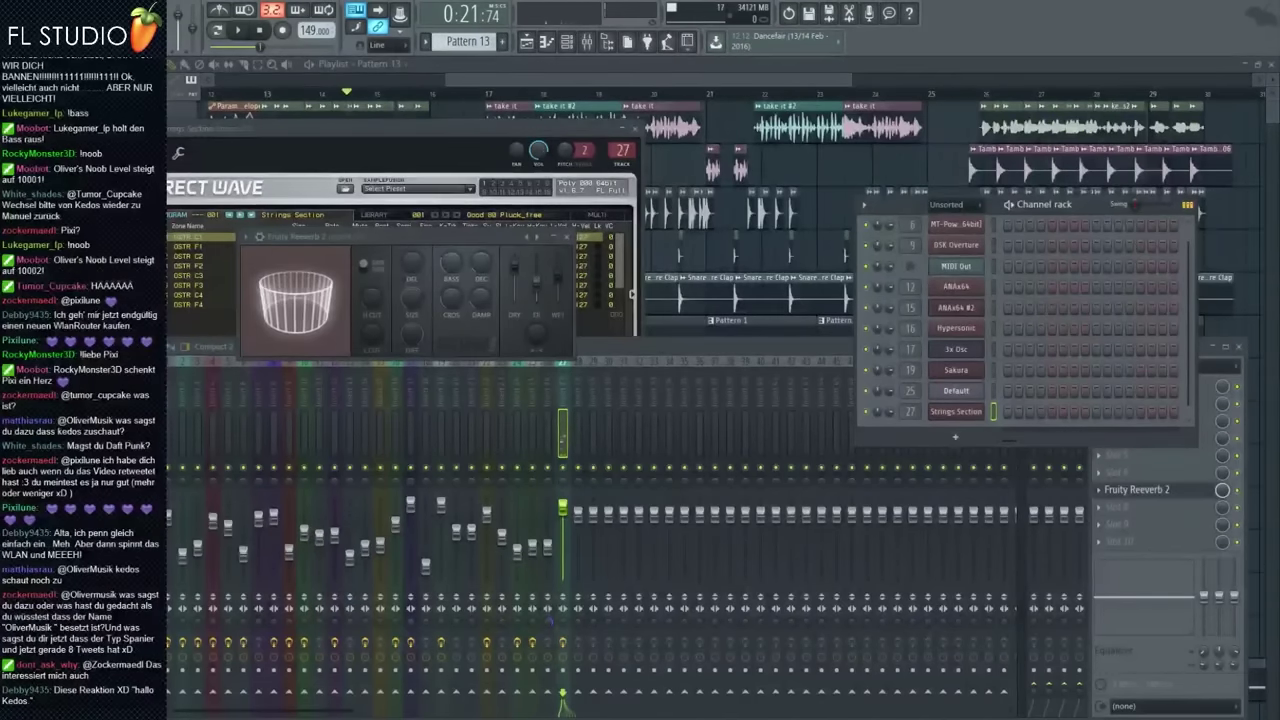
left_click_drag(790, 467, 955, 412)
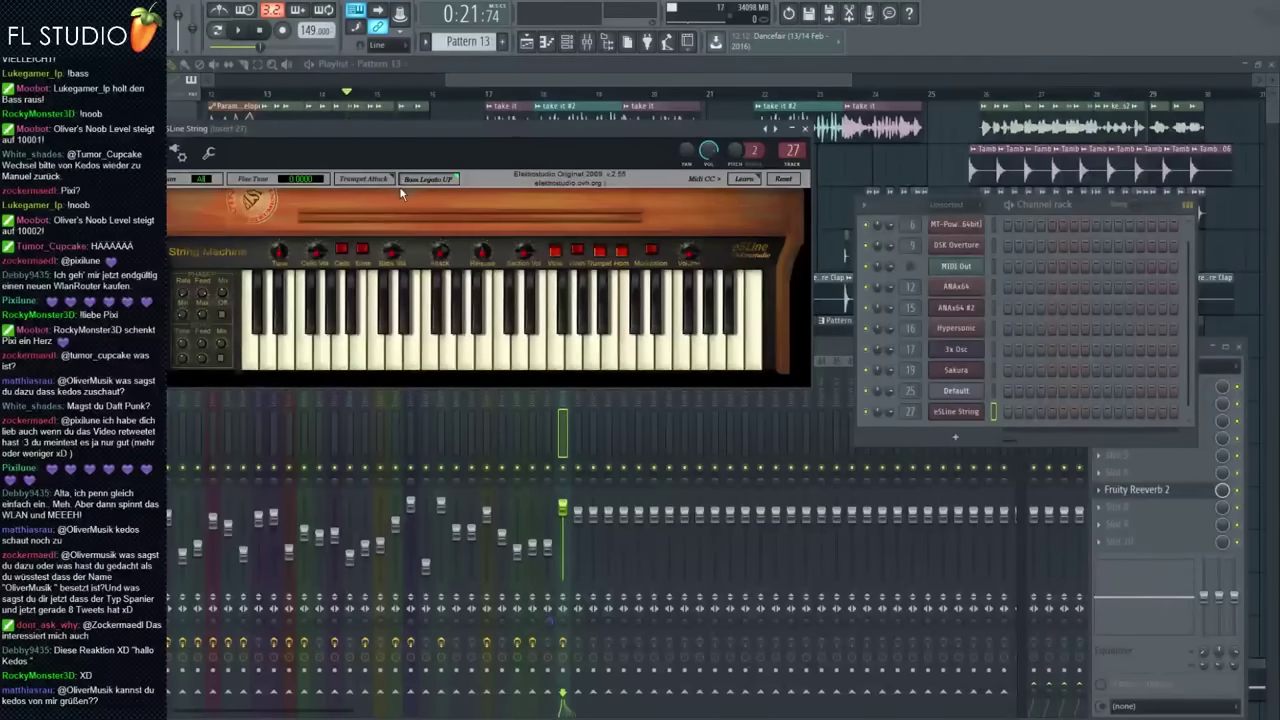
left_click_drag(472, 138, 599, 163)
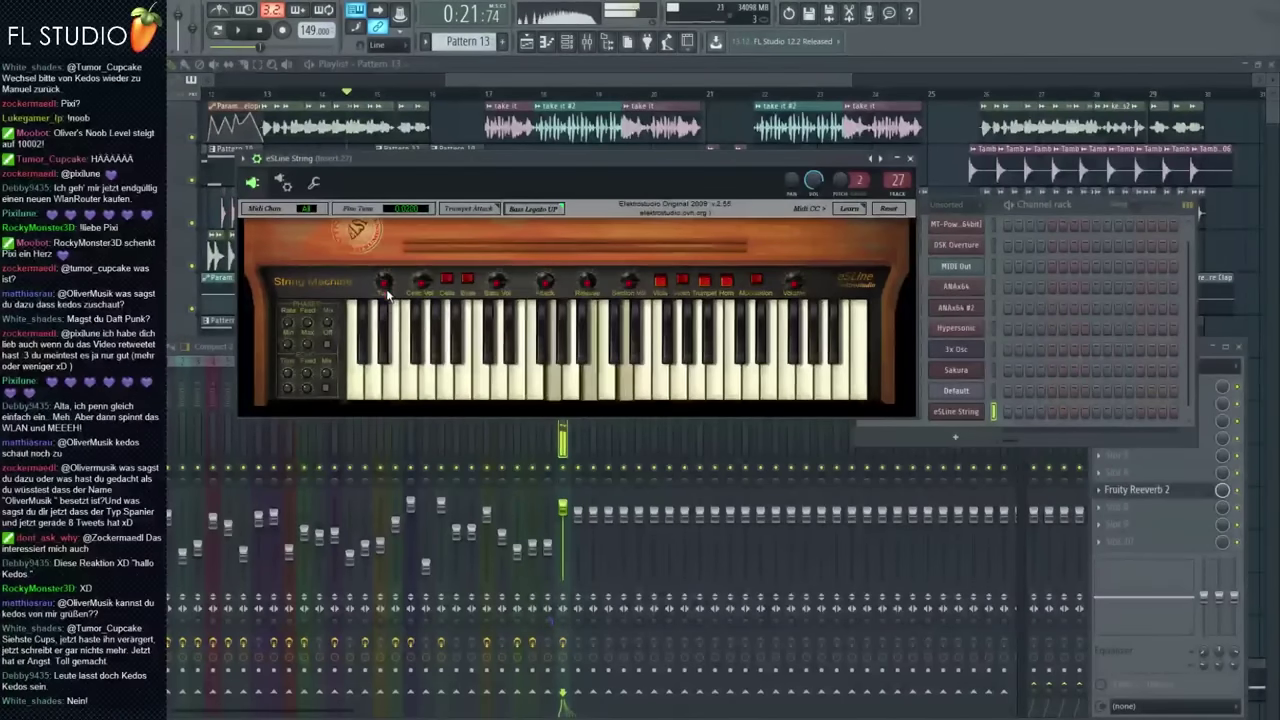
Adjust the Tune knob of eSLine String and close all open windows above the playlist
left_click_drag(388, 284, 385, 237)
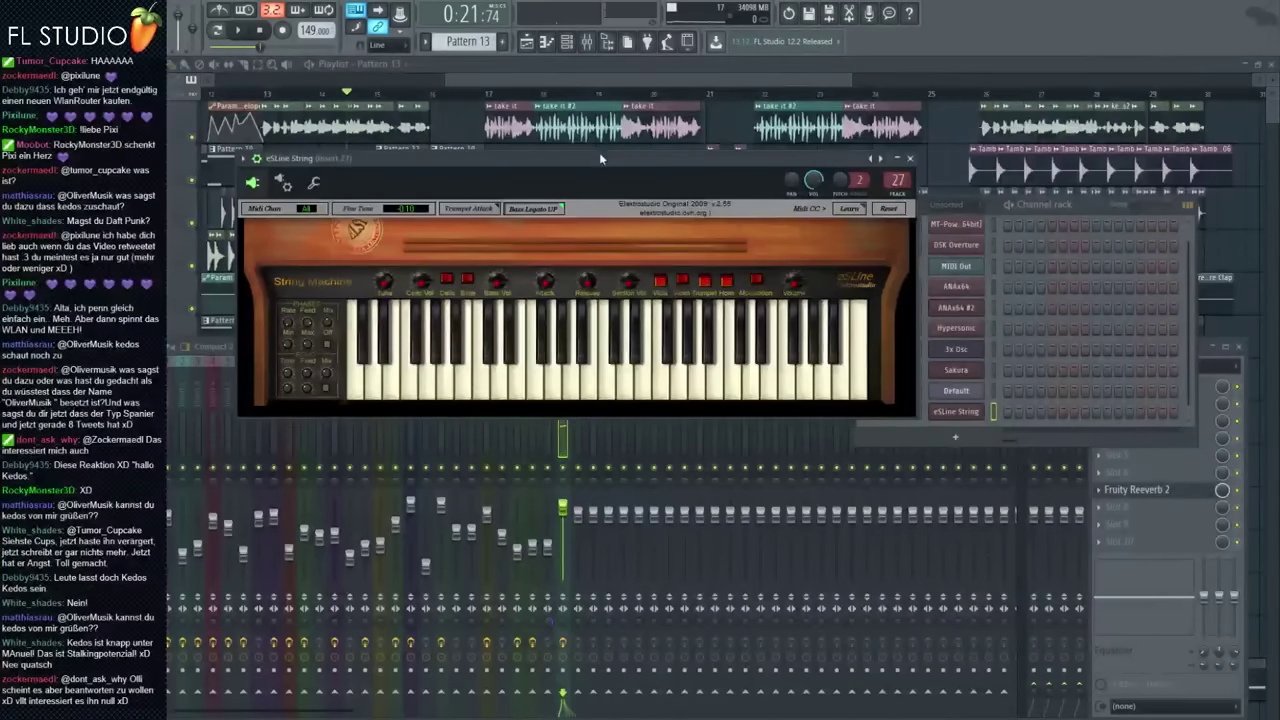
left_click_drag(632, 163, 778, 339)
key("F12")
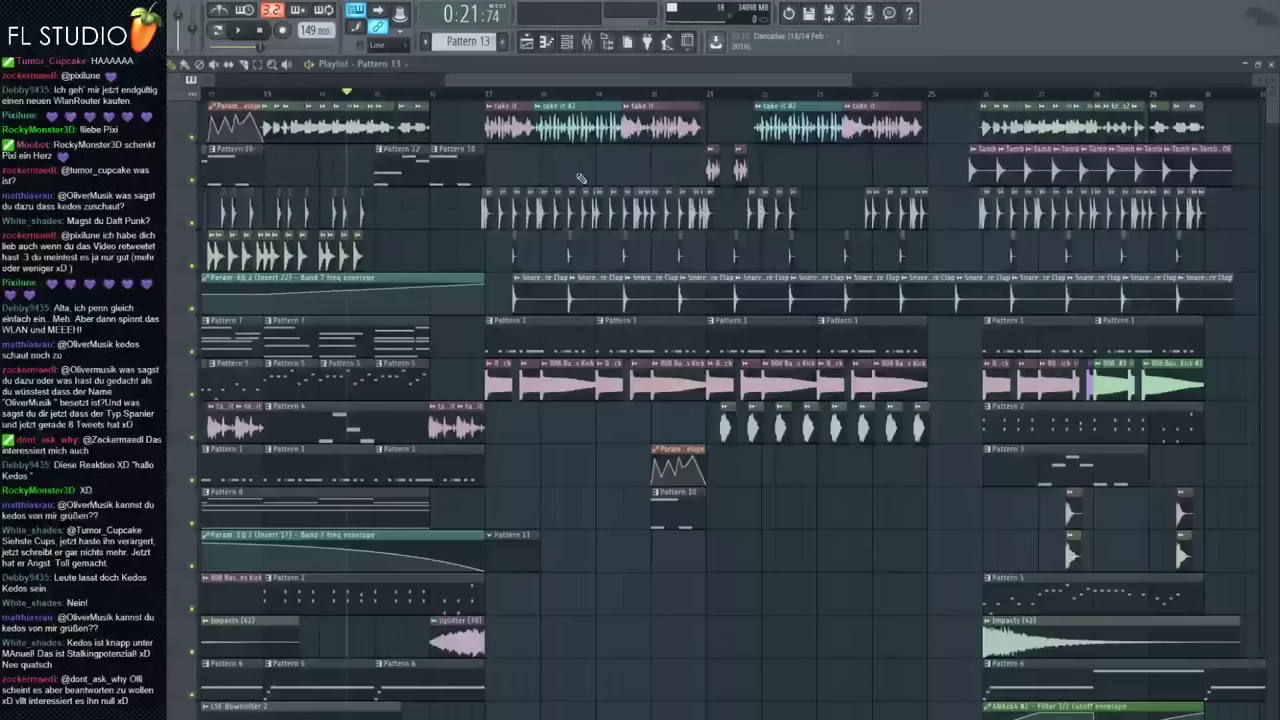
Play the arrangement from bar 12 into the drop, opening the eSLine String instrument briefly along the way
key("space")
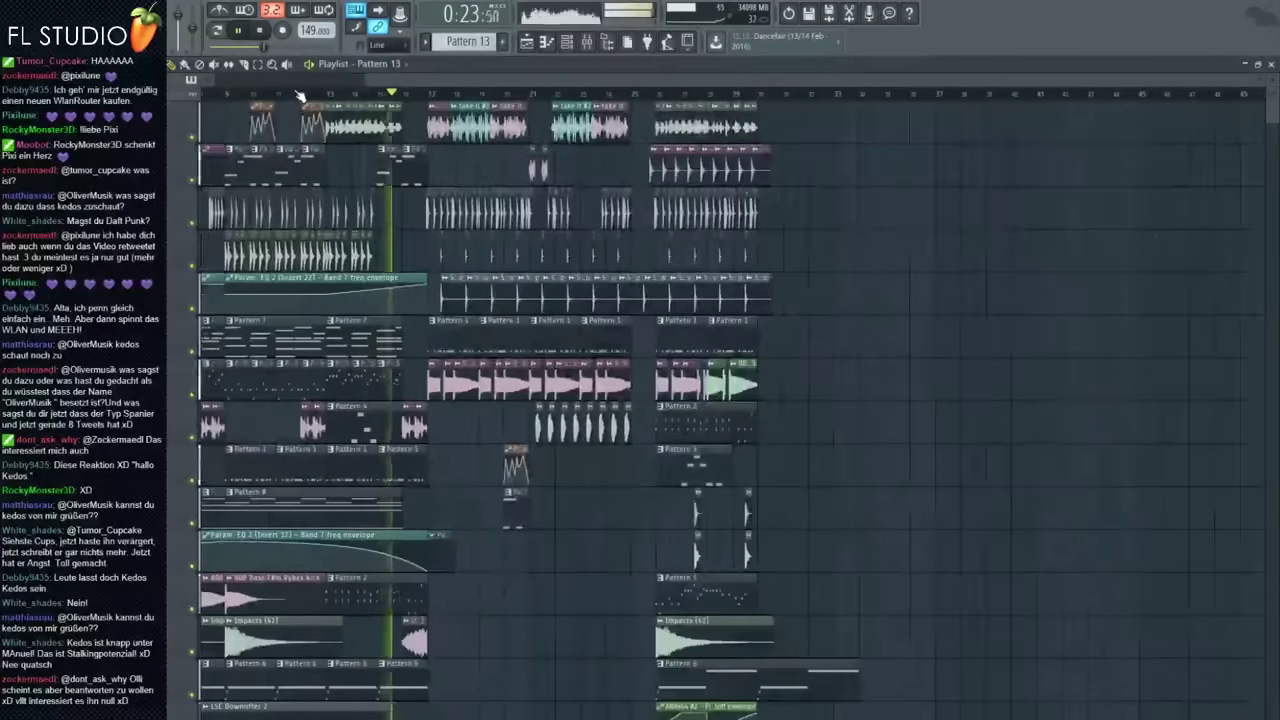
key("space")
scroll(300, 170, "up", 3)
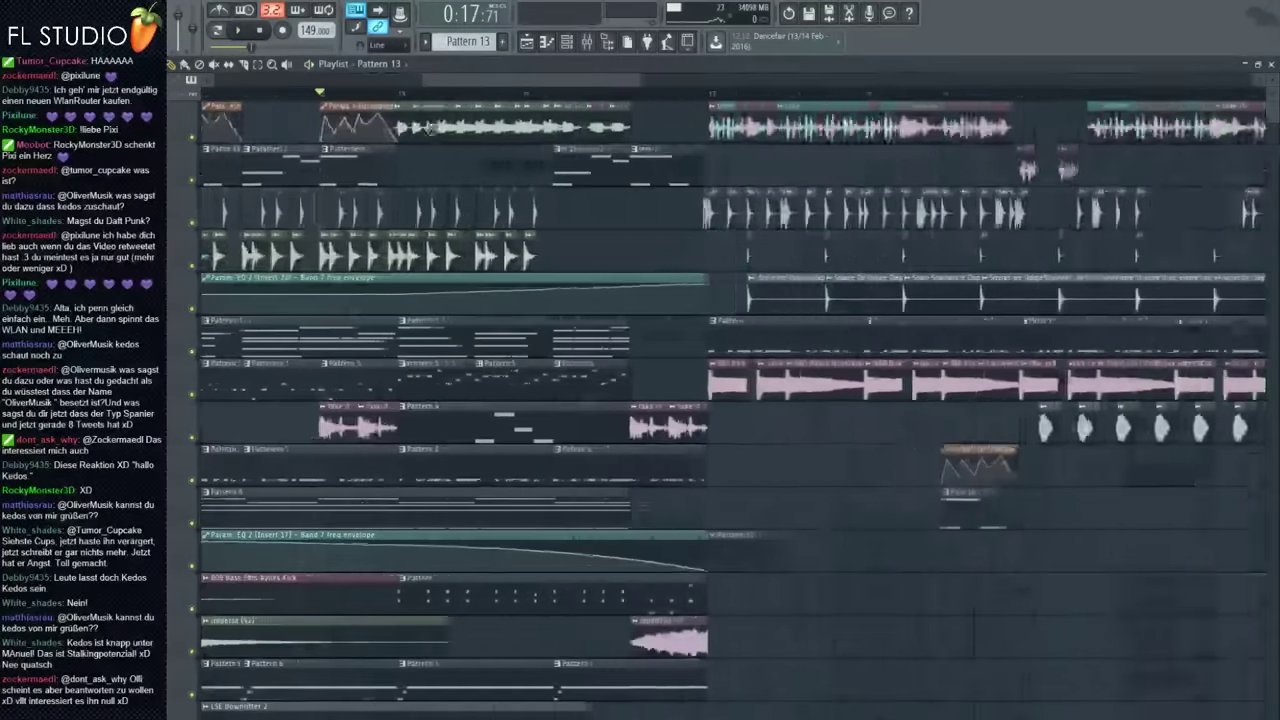
key("space")
left_click(584, 42)
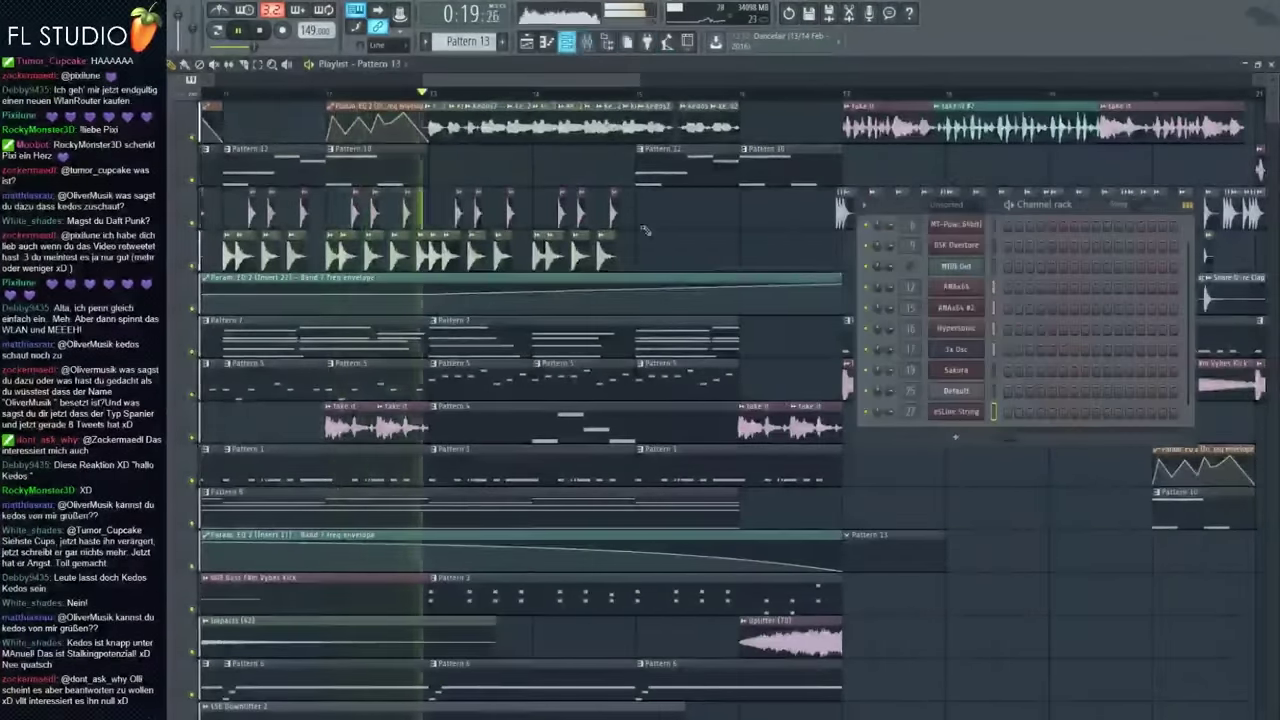
left_click(963, 410)
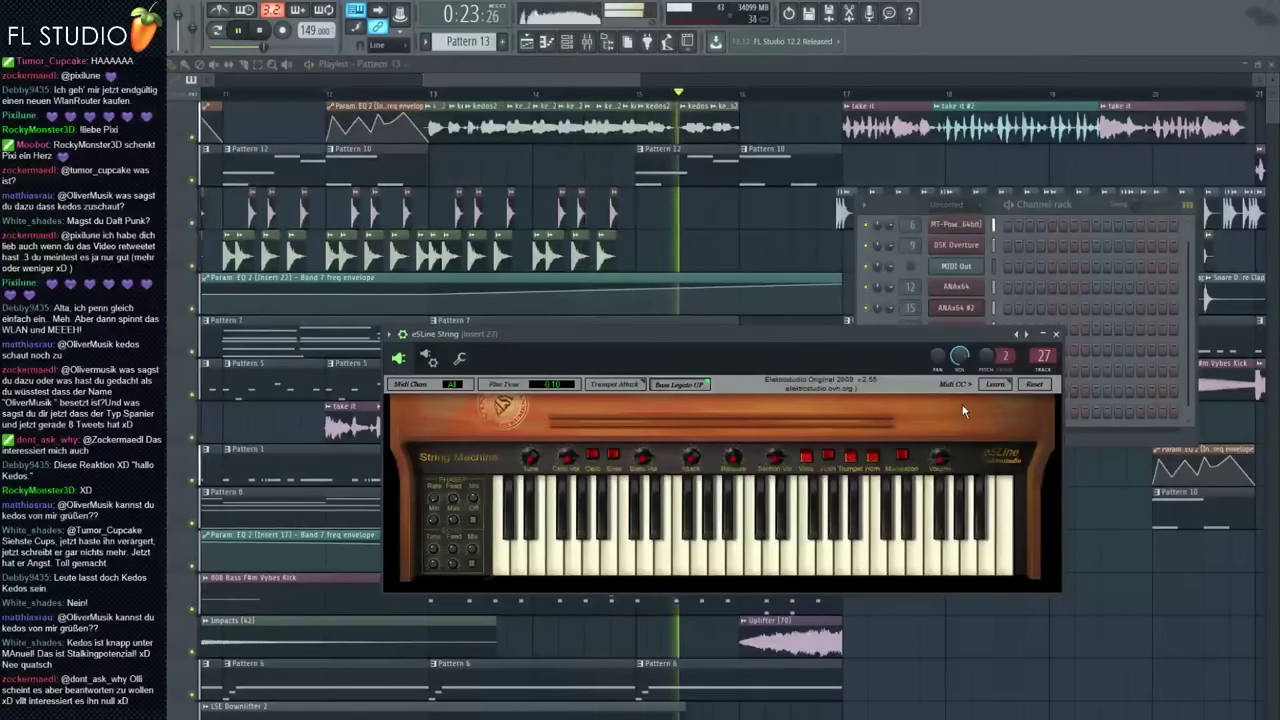
left_click(794, 243)
scroll(794, 244, "down", 4)
scroll(628, 176, "up", 4)
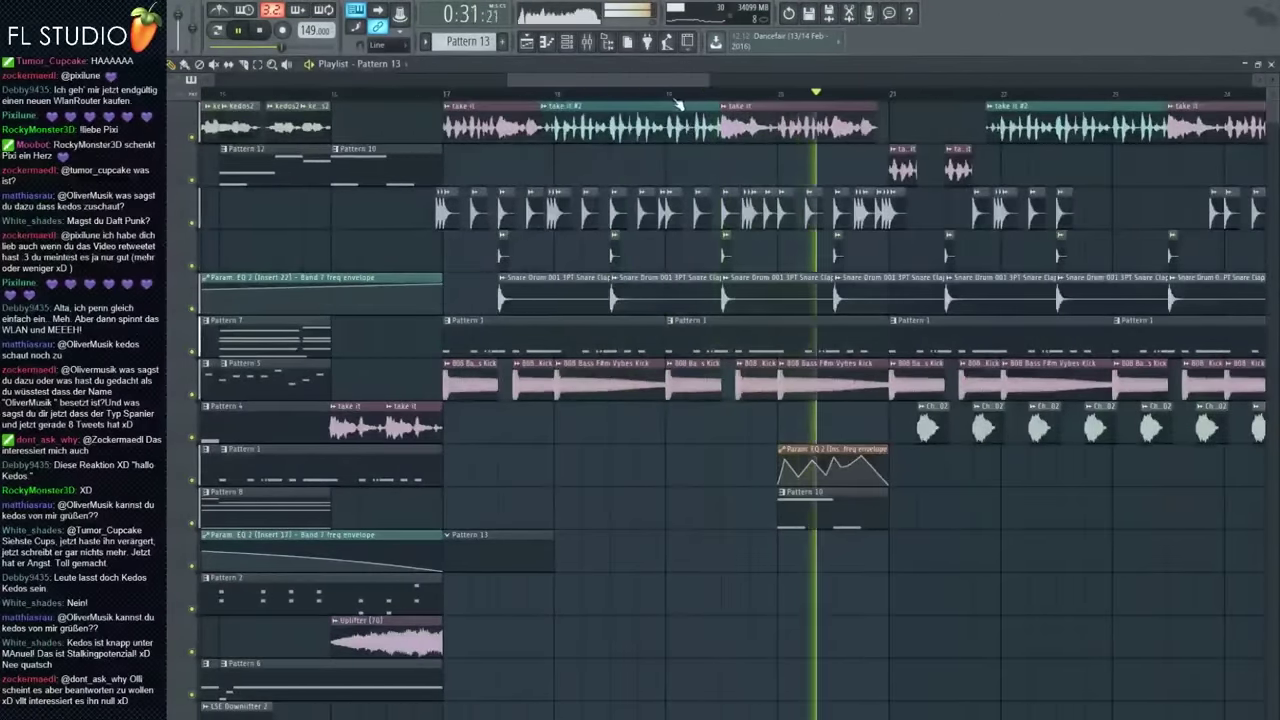
Continue the main vocal track with another "take it #2" clip and put the "take it" clip on the second track, starting just before bar 20
scroll(670, 172, "up", 4)
scroll(693, 183, "up", 5)
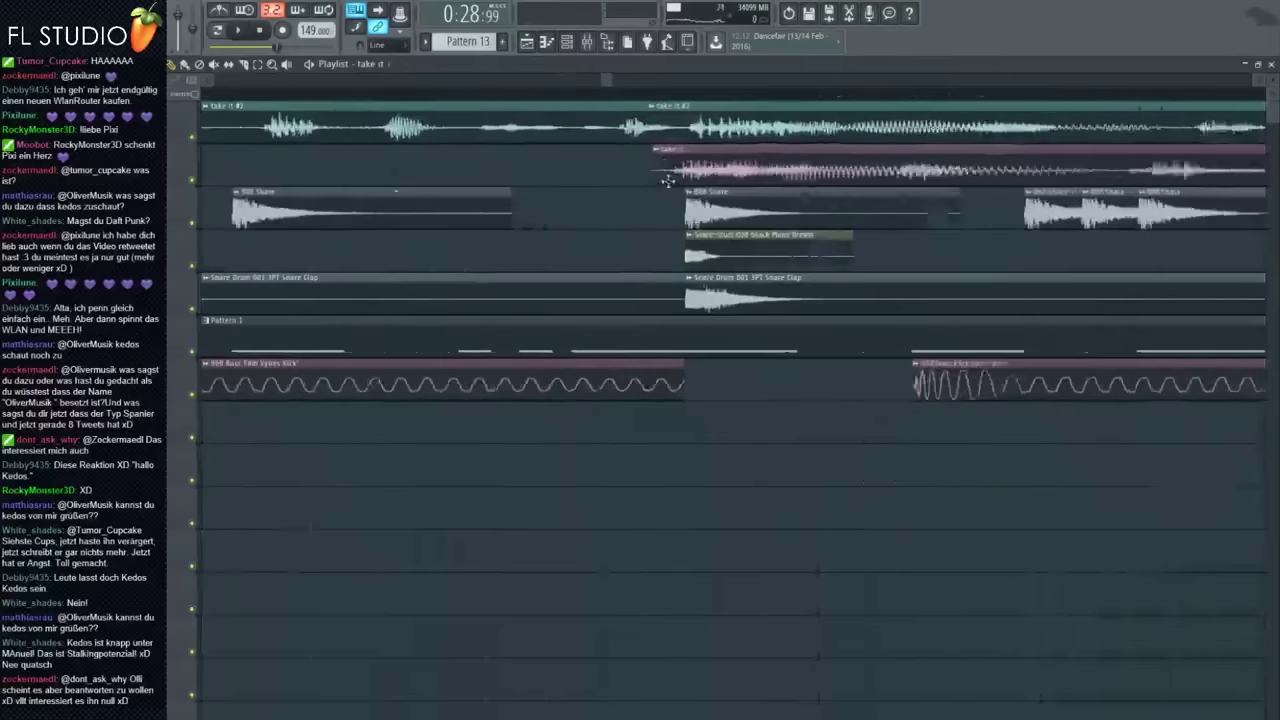
left_click(1124, 178)
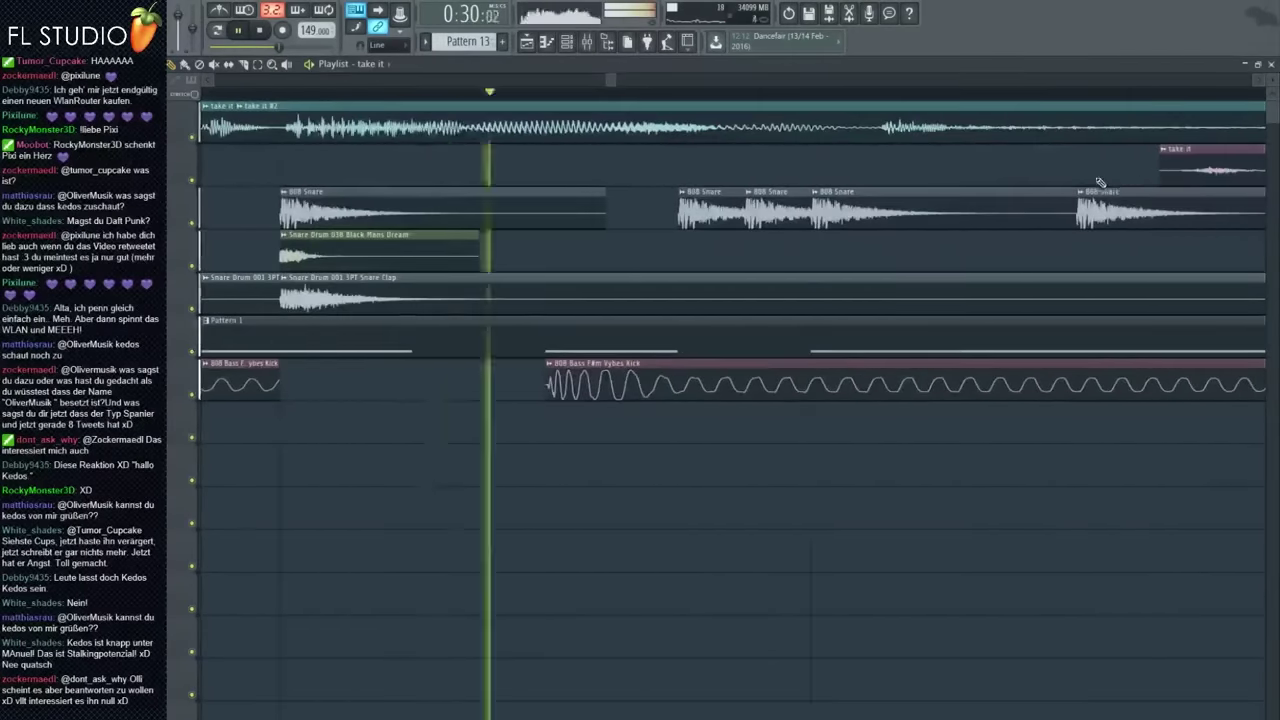
scroll(1000, 175, "down", 6)
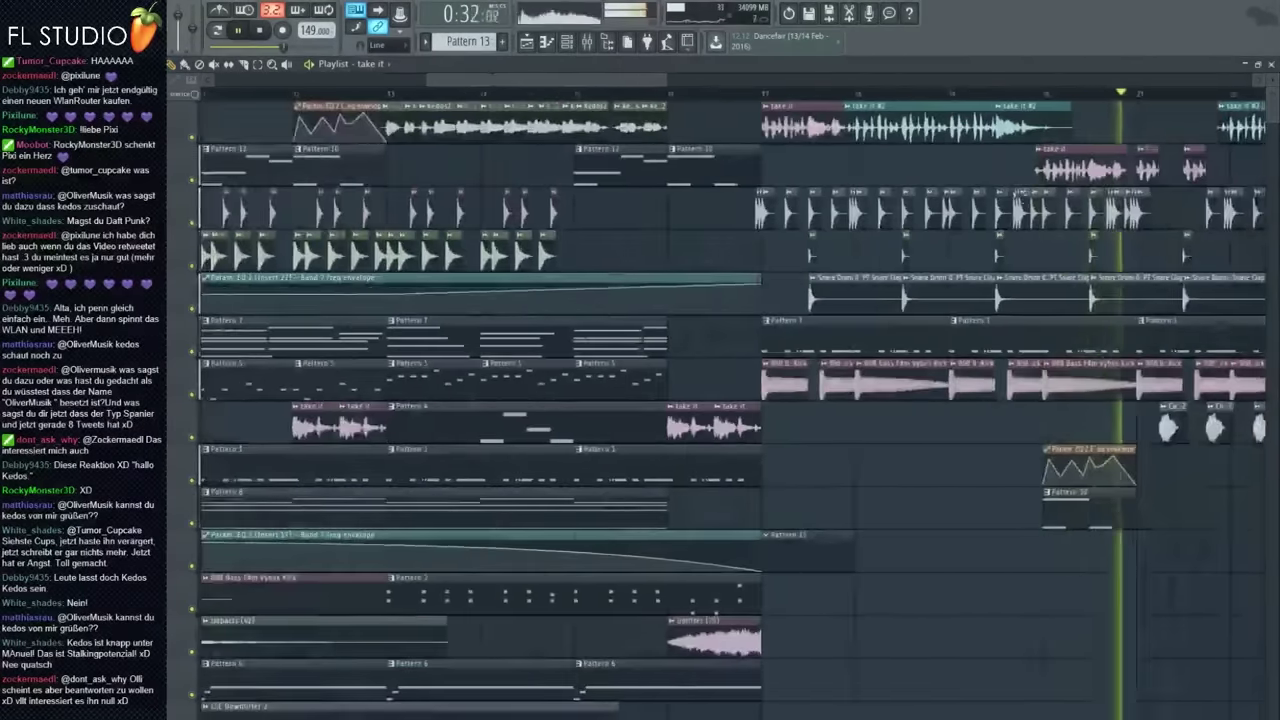
Stop playback, delete the EQ envelope clip and the Pattern 10 clip at bar 20, and set the play position just before bar 17
scroll(1050, 440, "down", 3)
key("space")
right_click(1070, 466)
right_click(1070, 508)
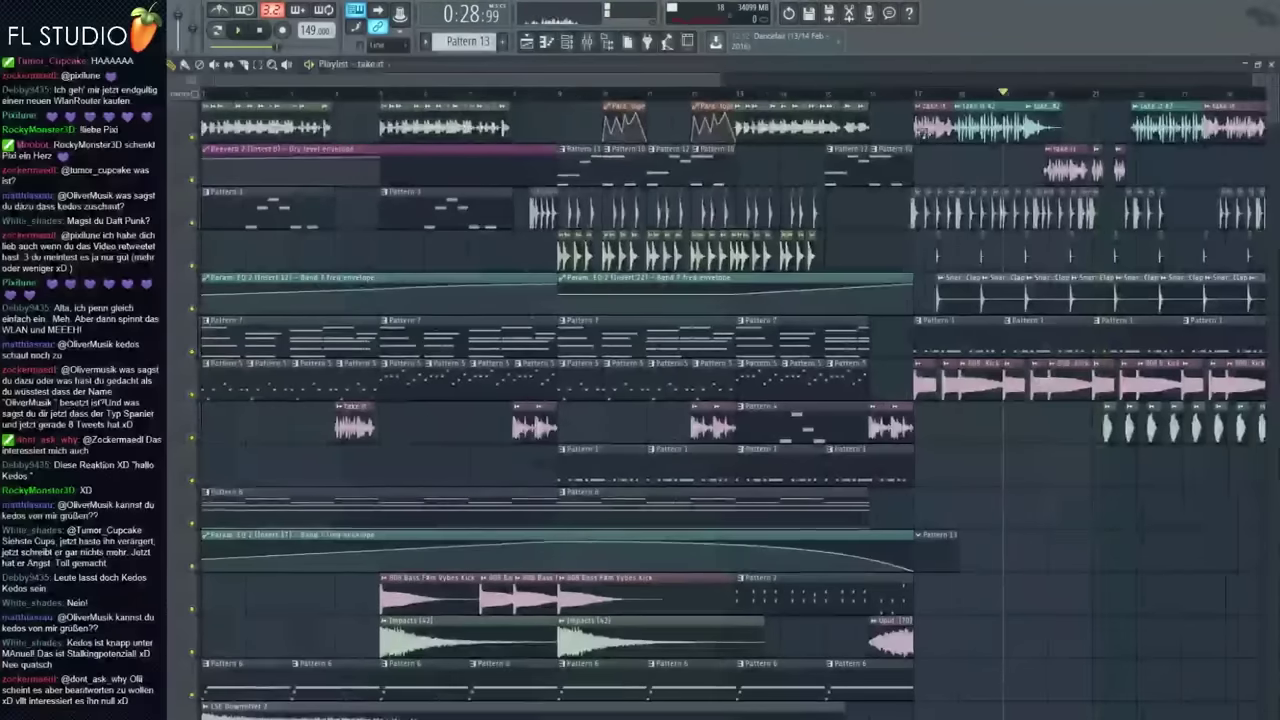
left_click(904, 95)
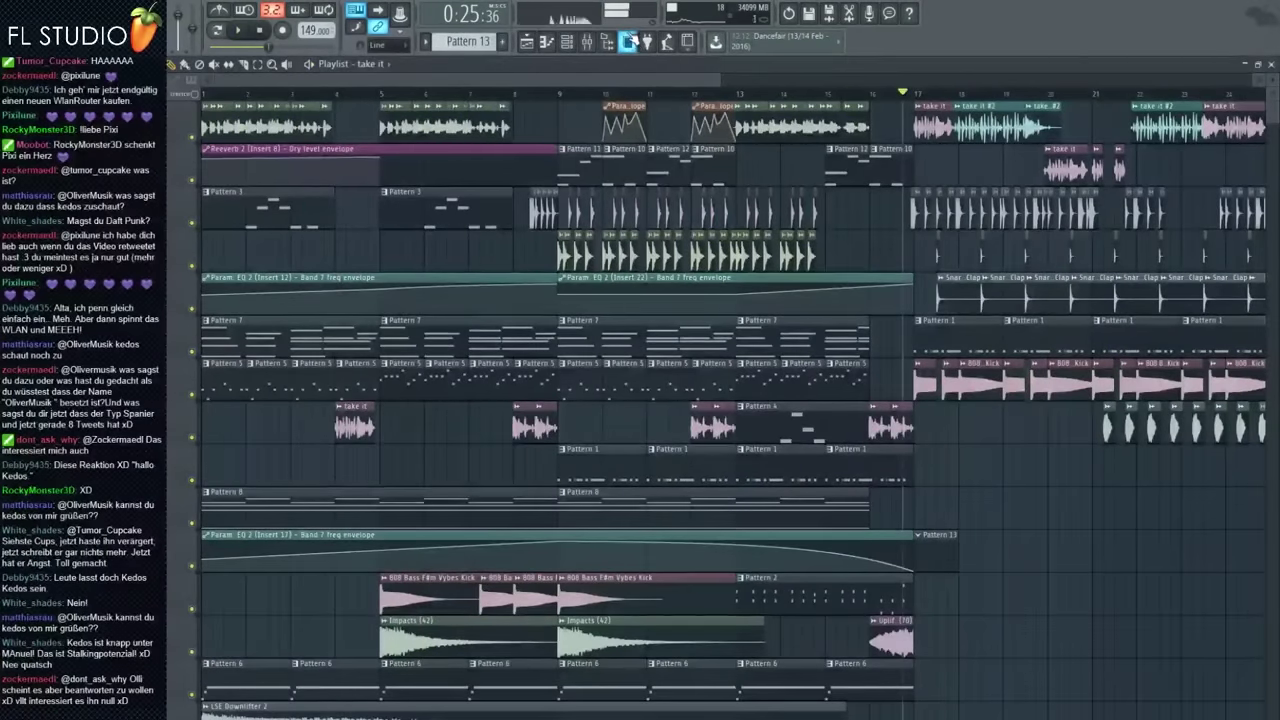
Open the eSLine String instrument and look through the options for its last adjusted parameter, Tune
left_click(567, 44)
left_click(980, 412)
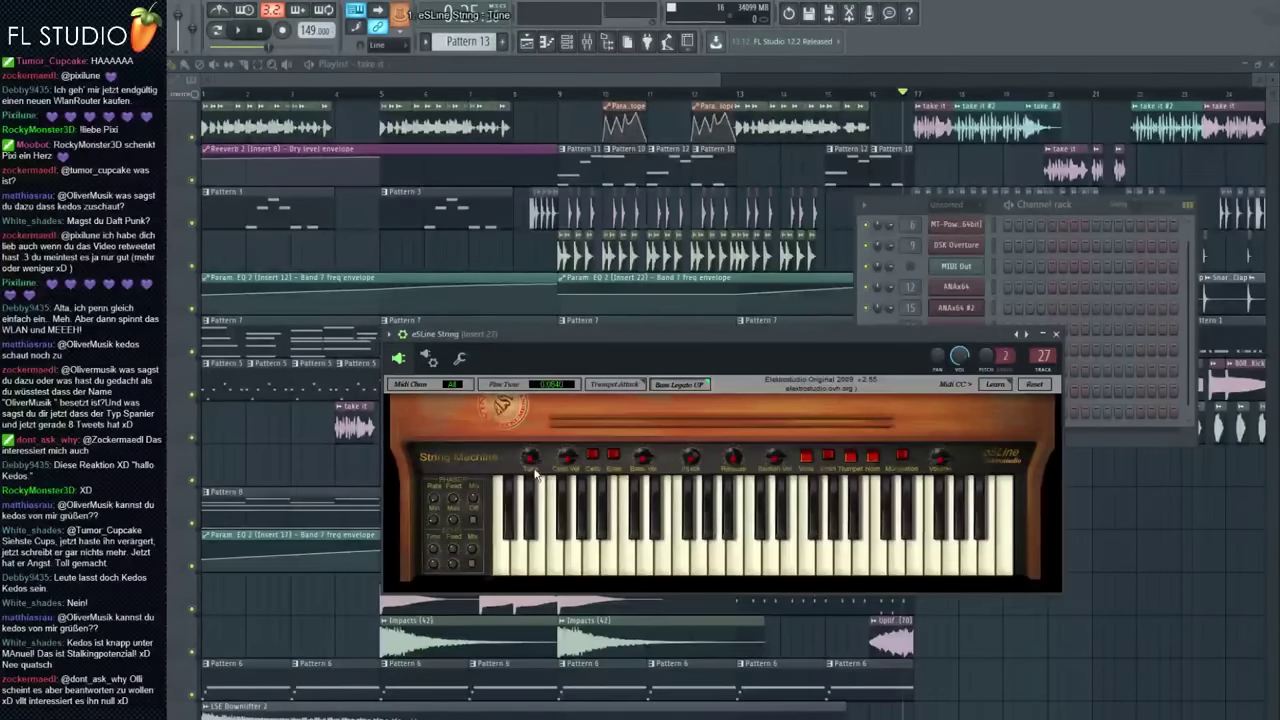
left_click(398, 12)
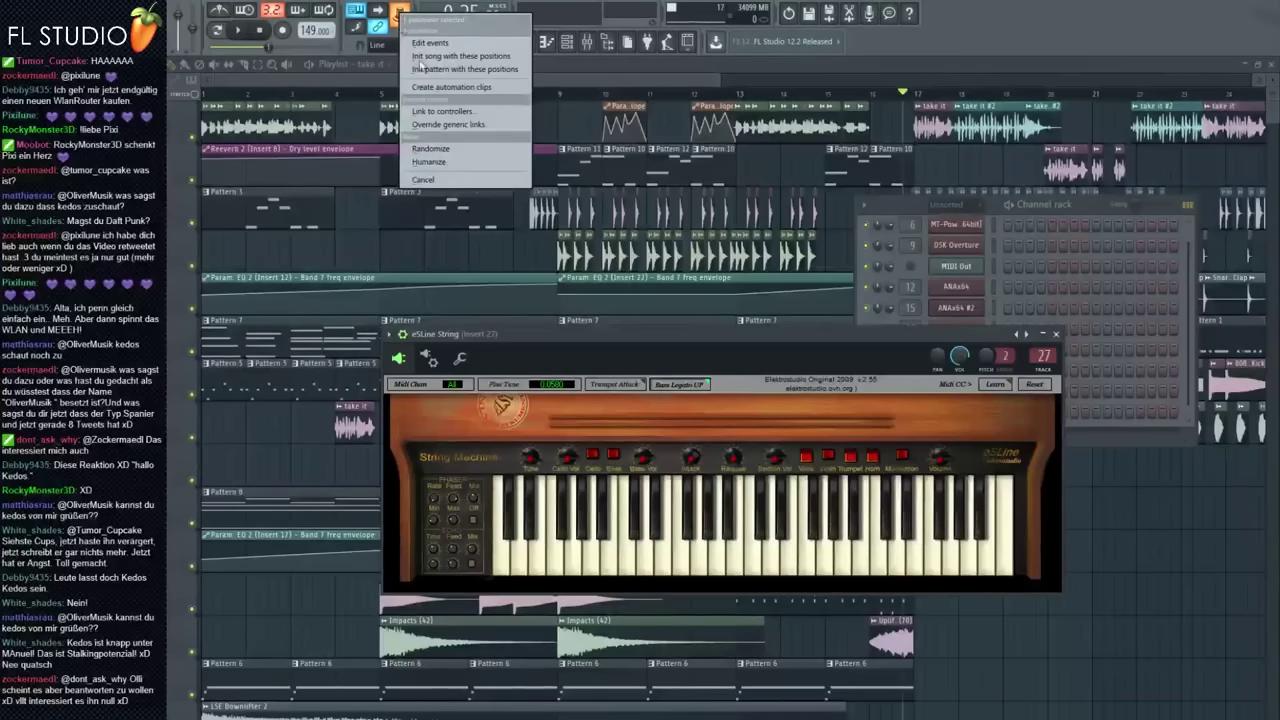
left_click(436, 180)
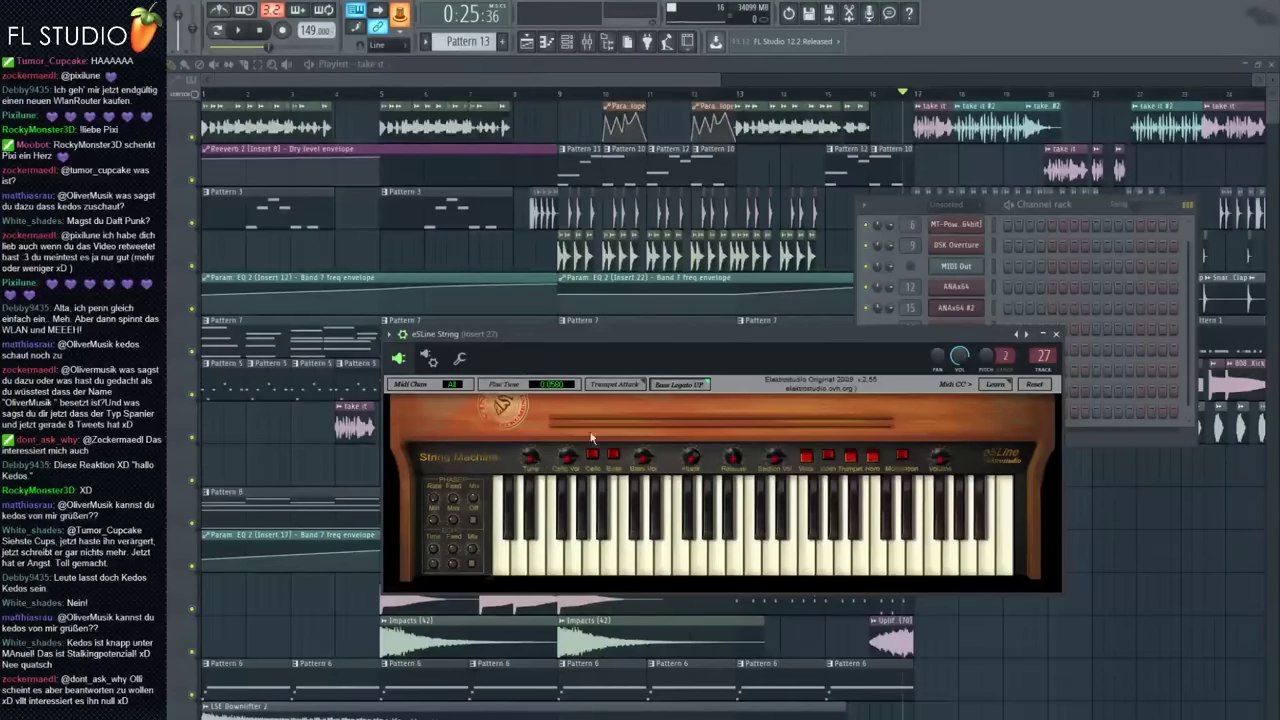
Replace the eSLine String channel's instrument with none and load a fresh eSLine String onto that channel
left_click(1048, 213)
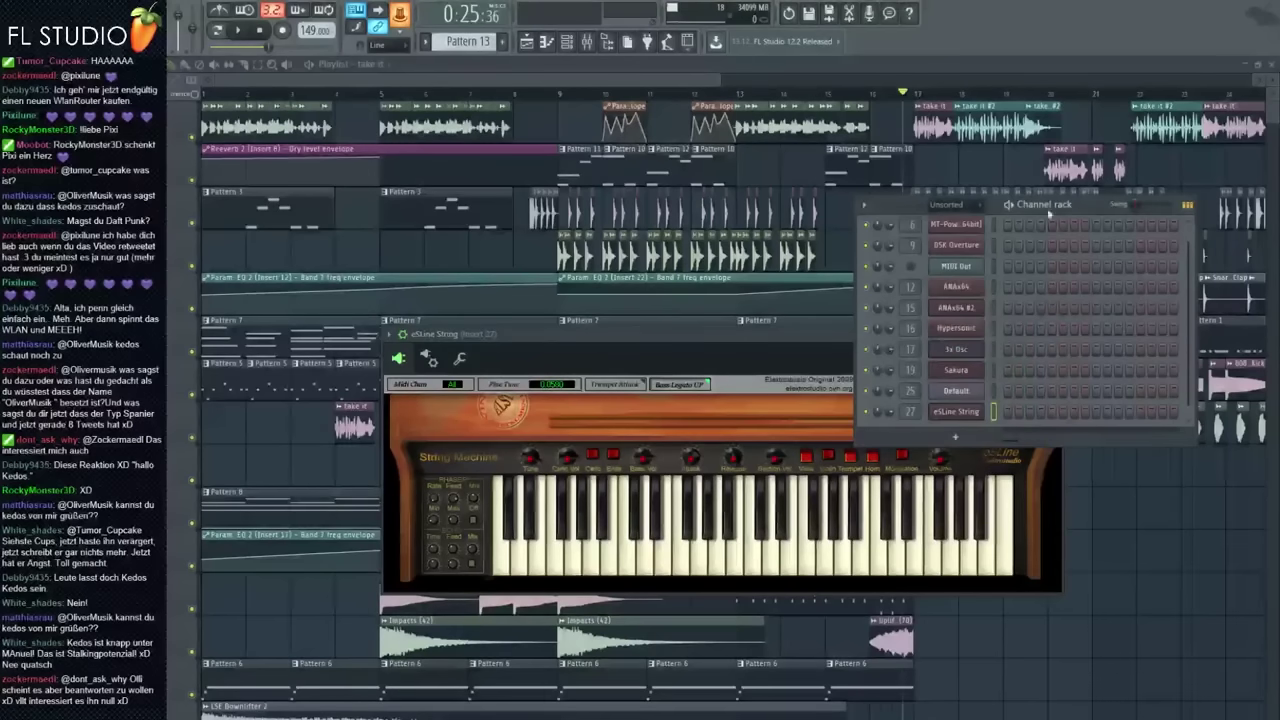
left_click(933, 412)
left_click(1042, 220)
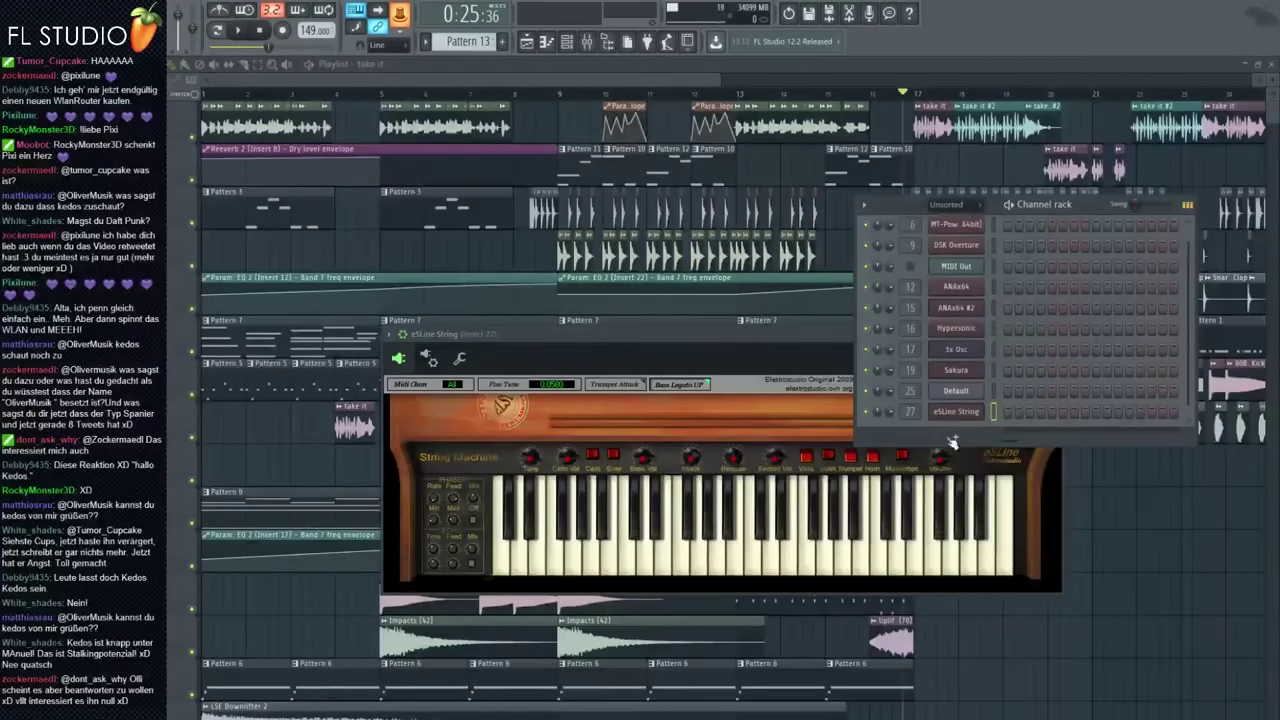
right_click(978, 408)
mouse_move(1036, 510)
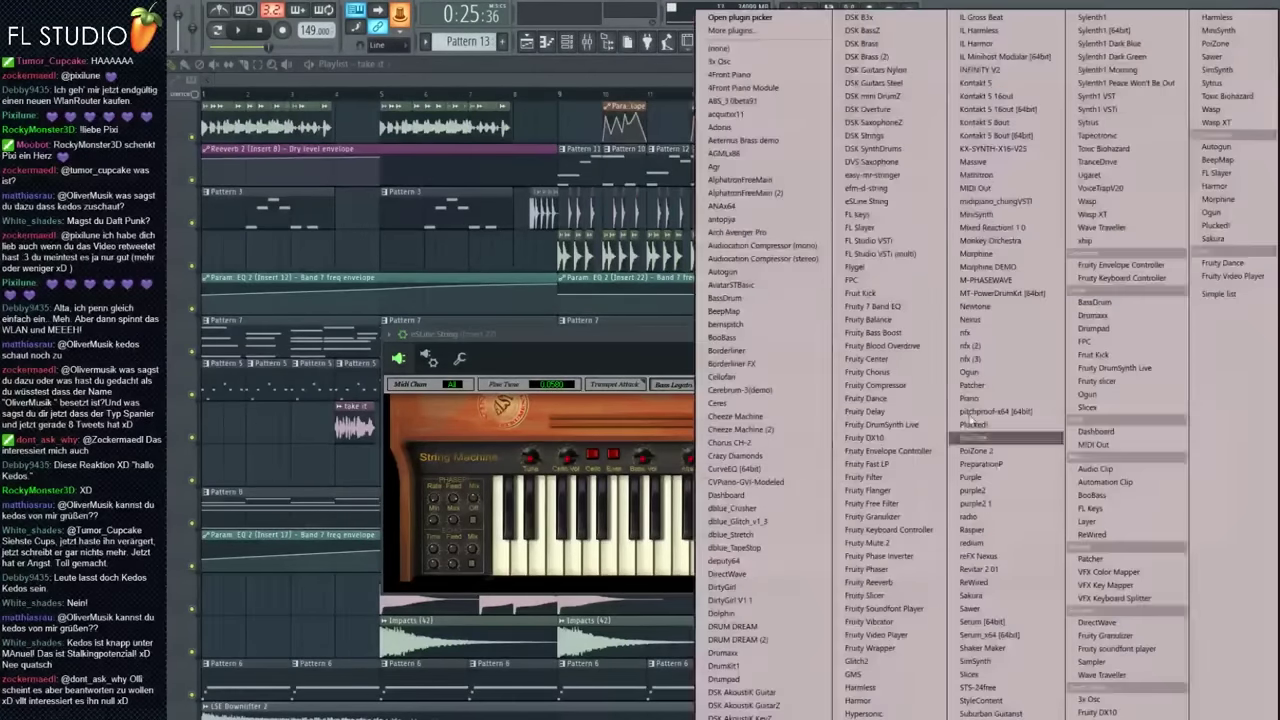
left_click(718, 52)
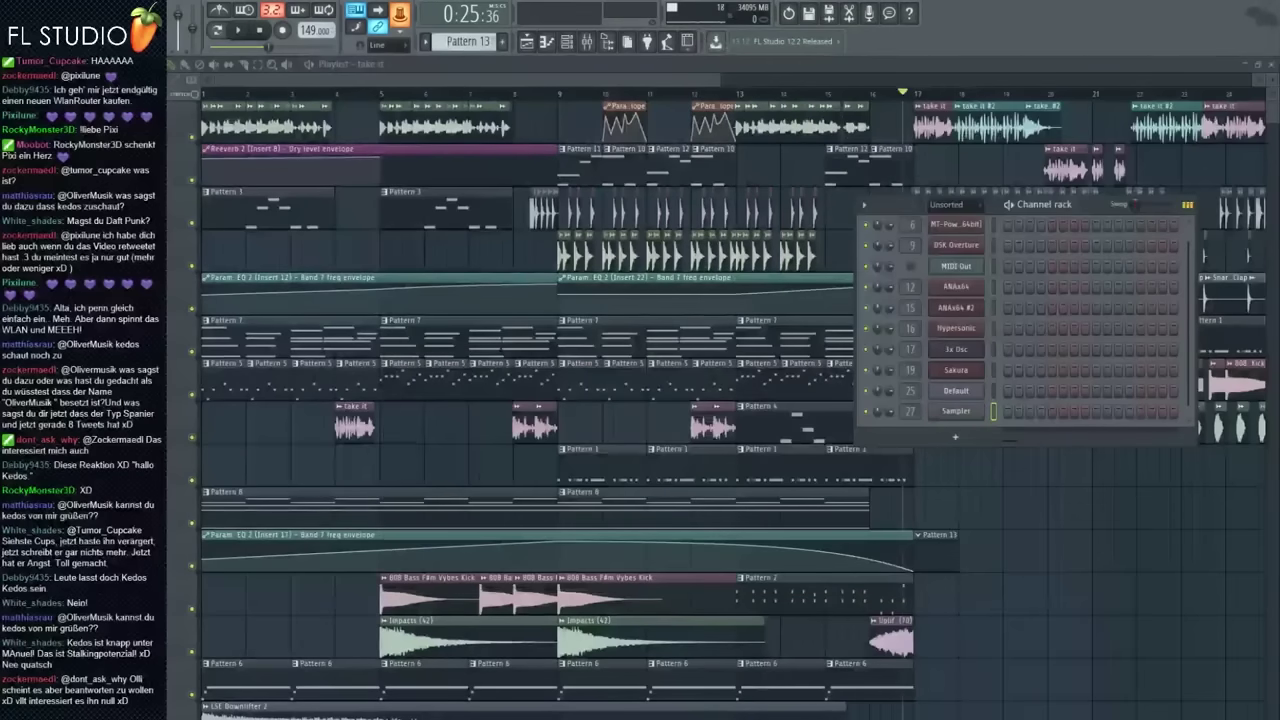
left_click_drag(663, 477, 957, 420)
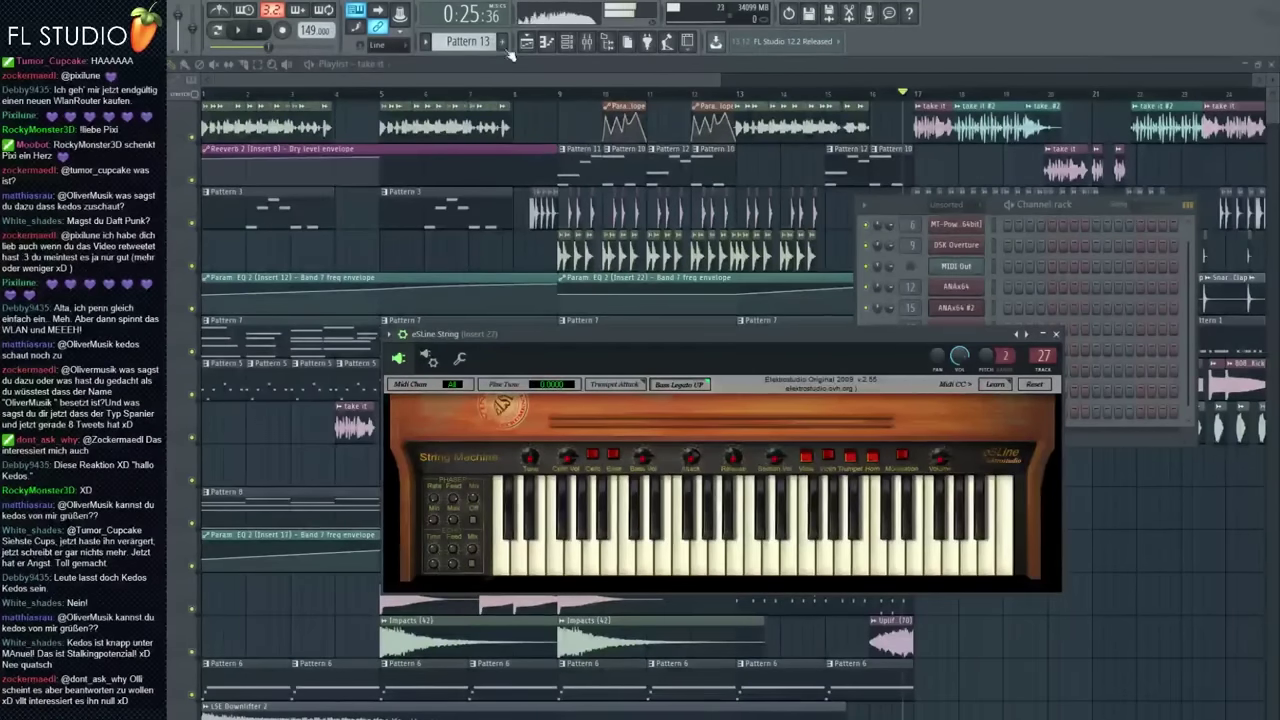
Switch eSLine String to the Brass preset and check its effects on mixer insert 27
left_click(1028, 339)
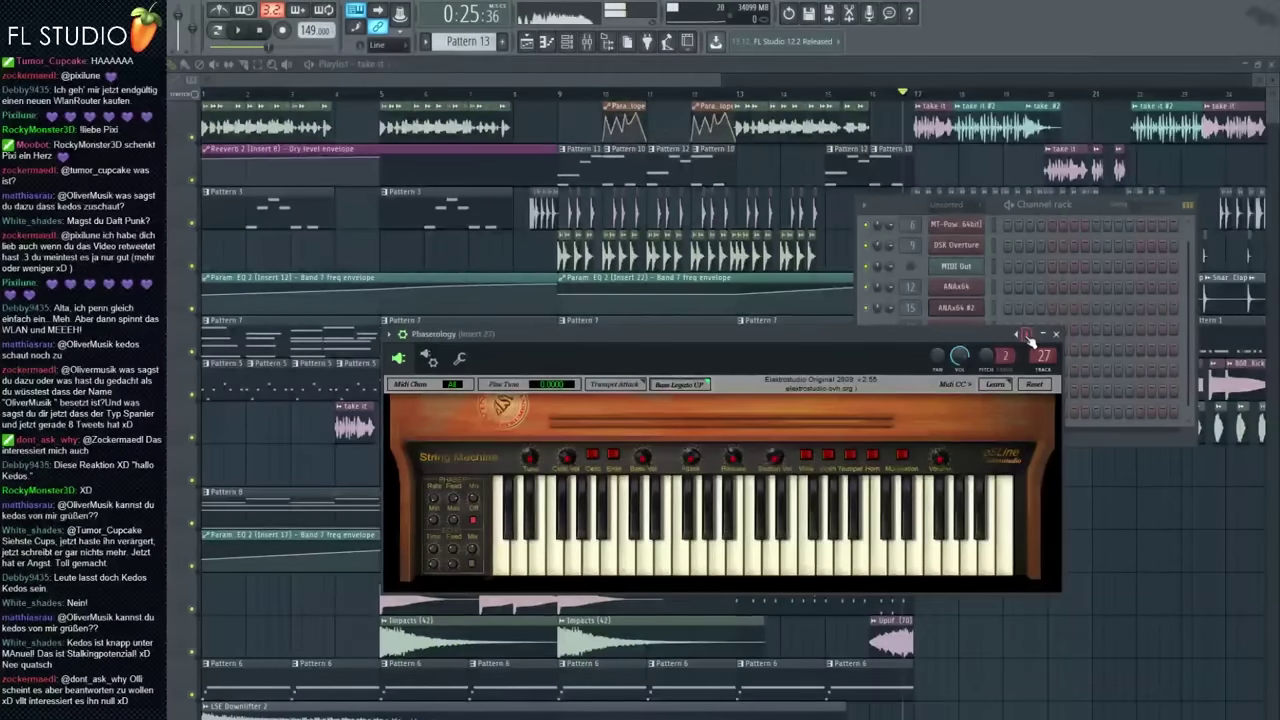
left_click(1028, 339)
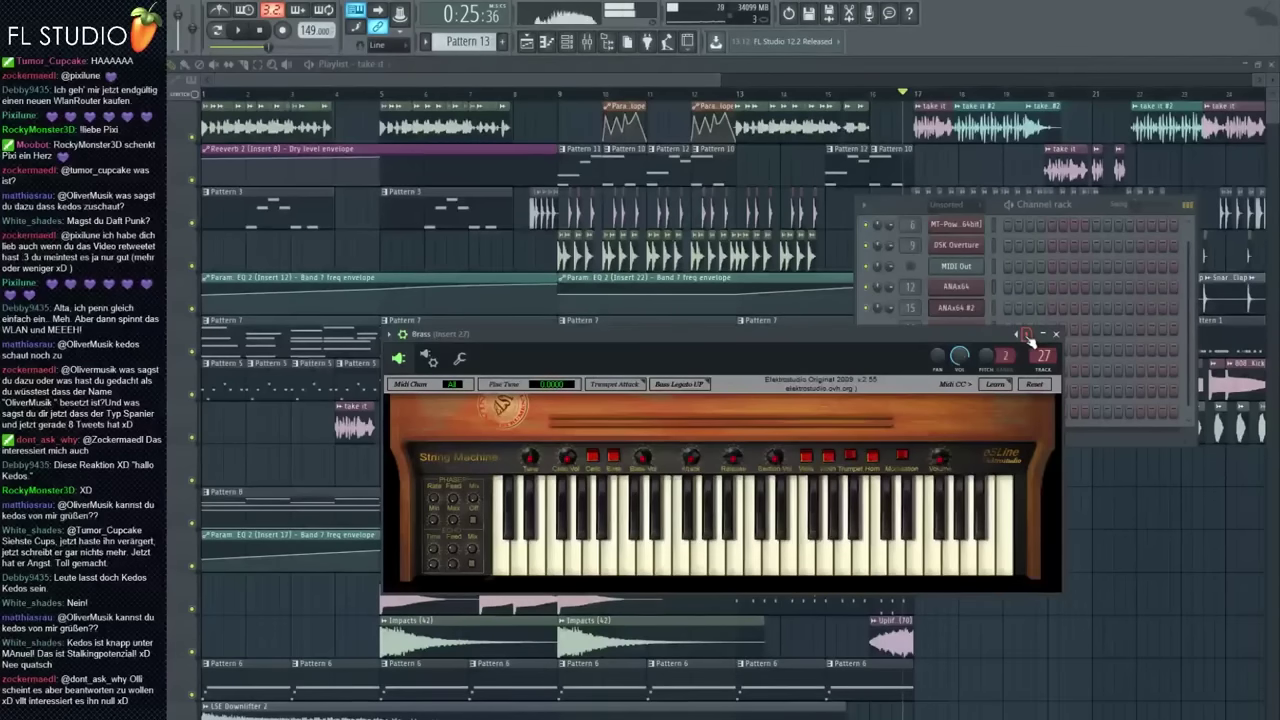
left_click(588, 42)
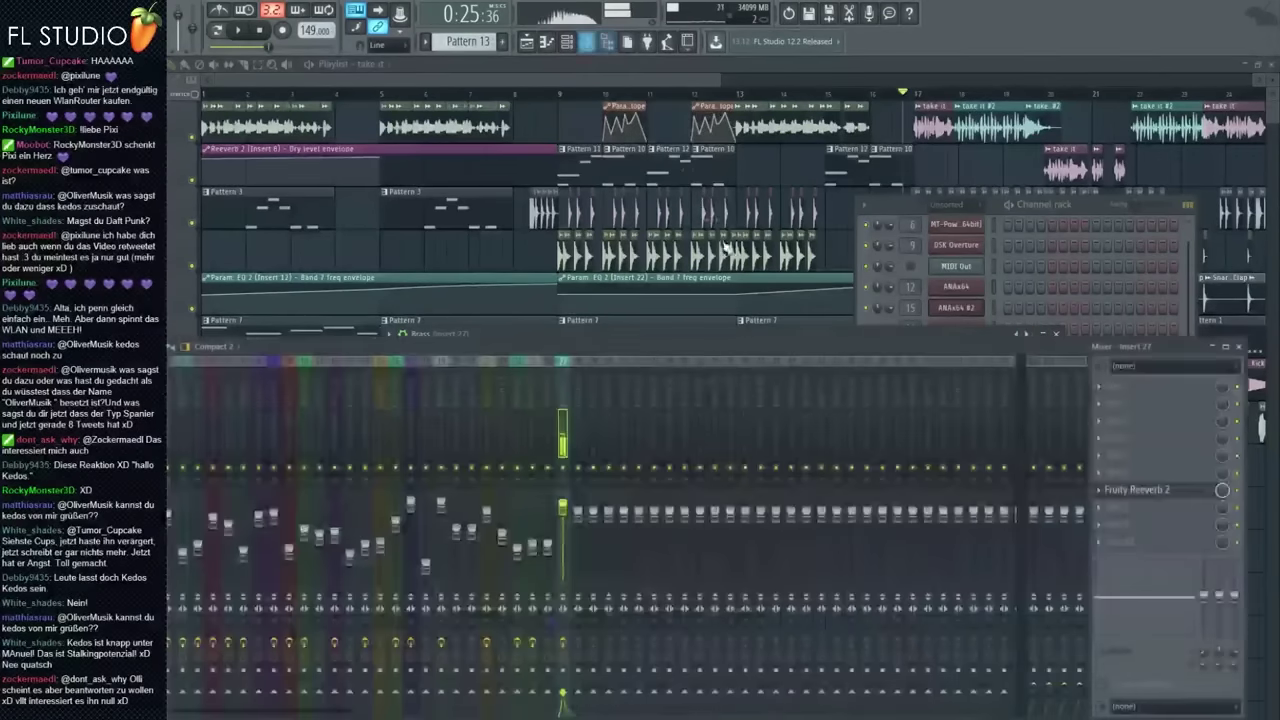
left_click(953, 154)
Set the play position to the start of bar 17 and open the Brass channel's piano roll for Pattern 13
scroll(1005, 285, "up", 4)
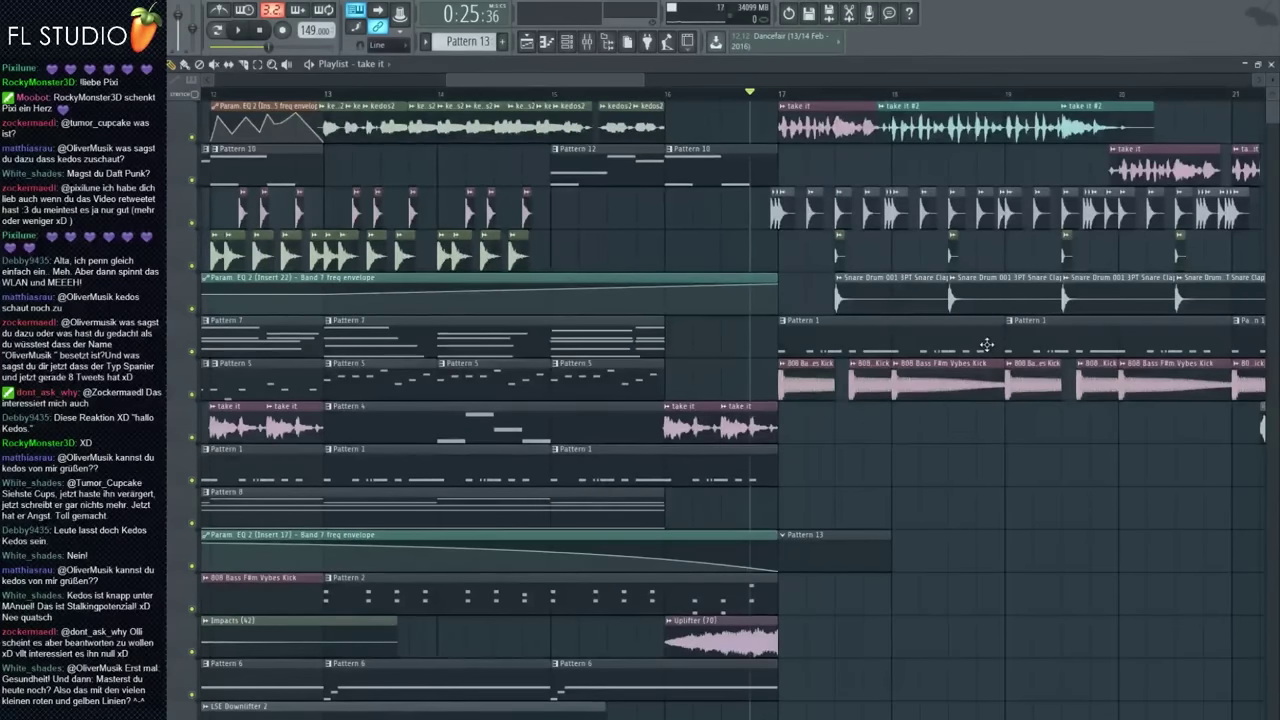
scroll(955, 553, "down", 5)
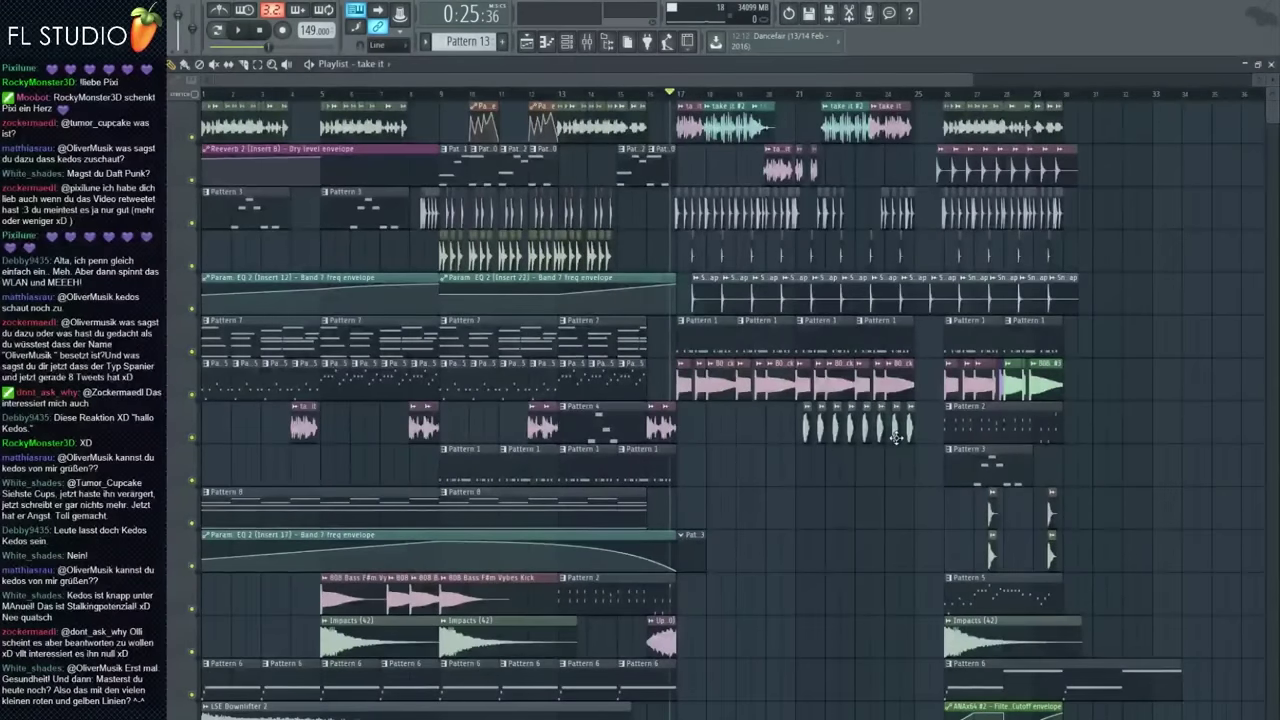
scroll(910, 420, "up", 4)
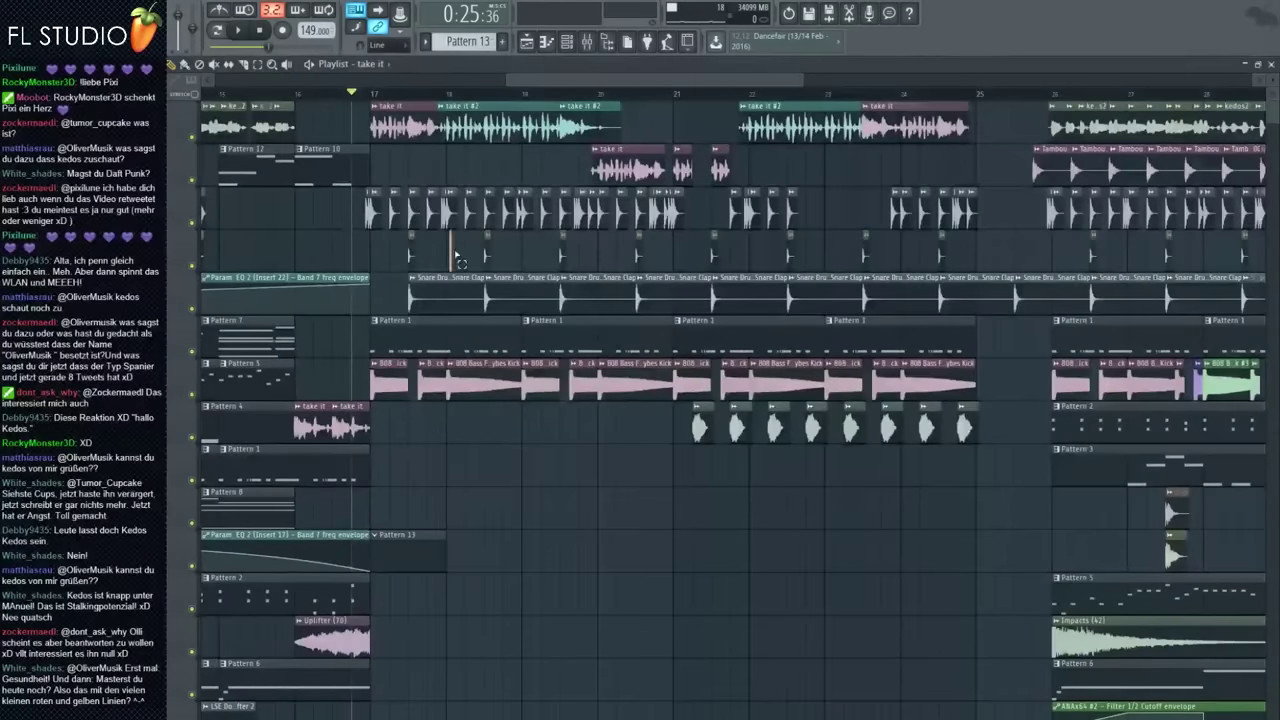
scroll(300, 250, "down", 3)
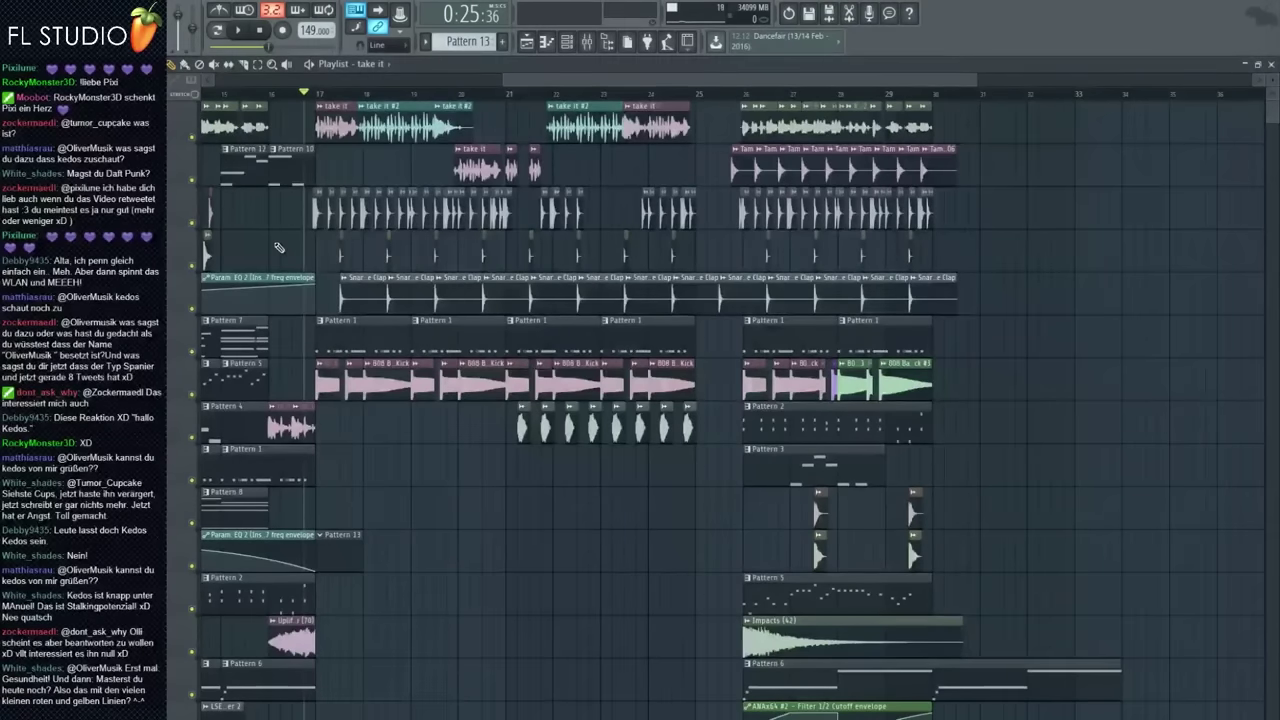
scroll(311, 97, "up", 5)
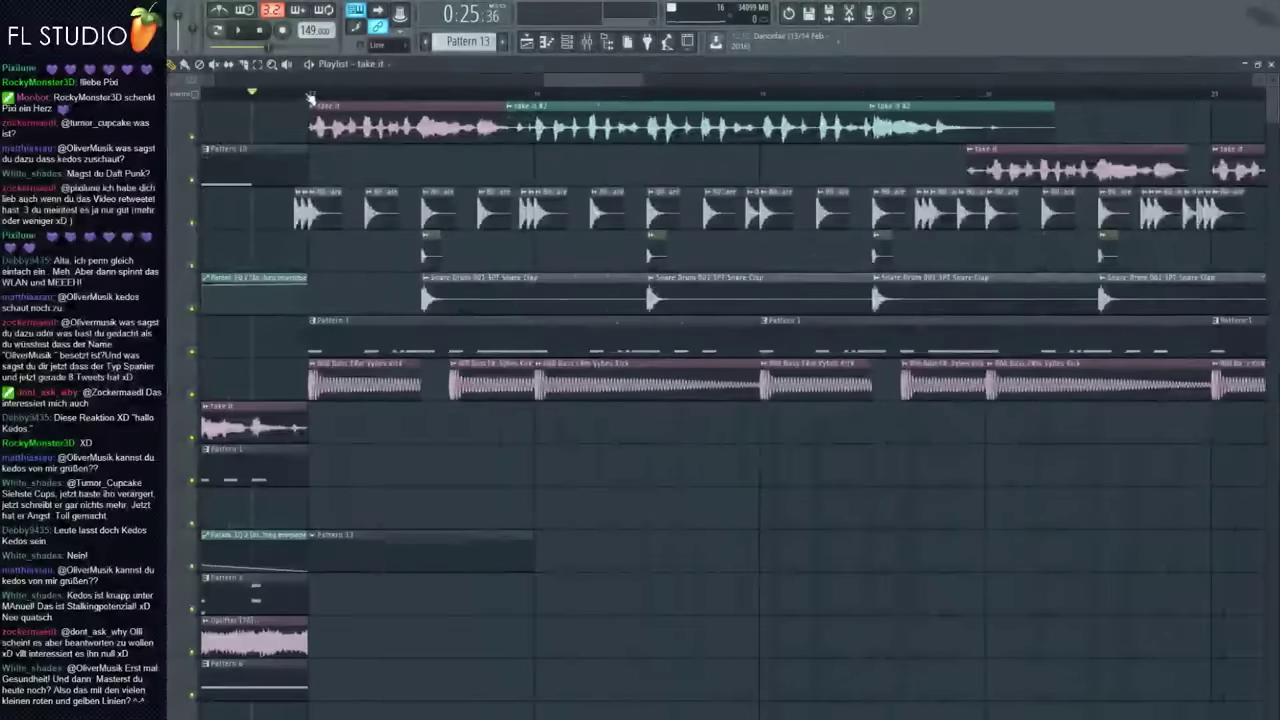
left_click(311, 97)
left_click(547, 42)
Place a note at the start of Pattern 13, lengthen it to just over two beats and move it up to F5
left_click(241, 400)
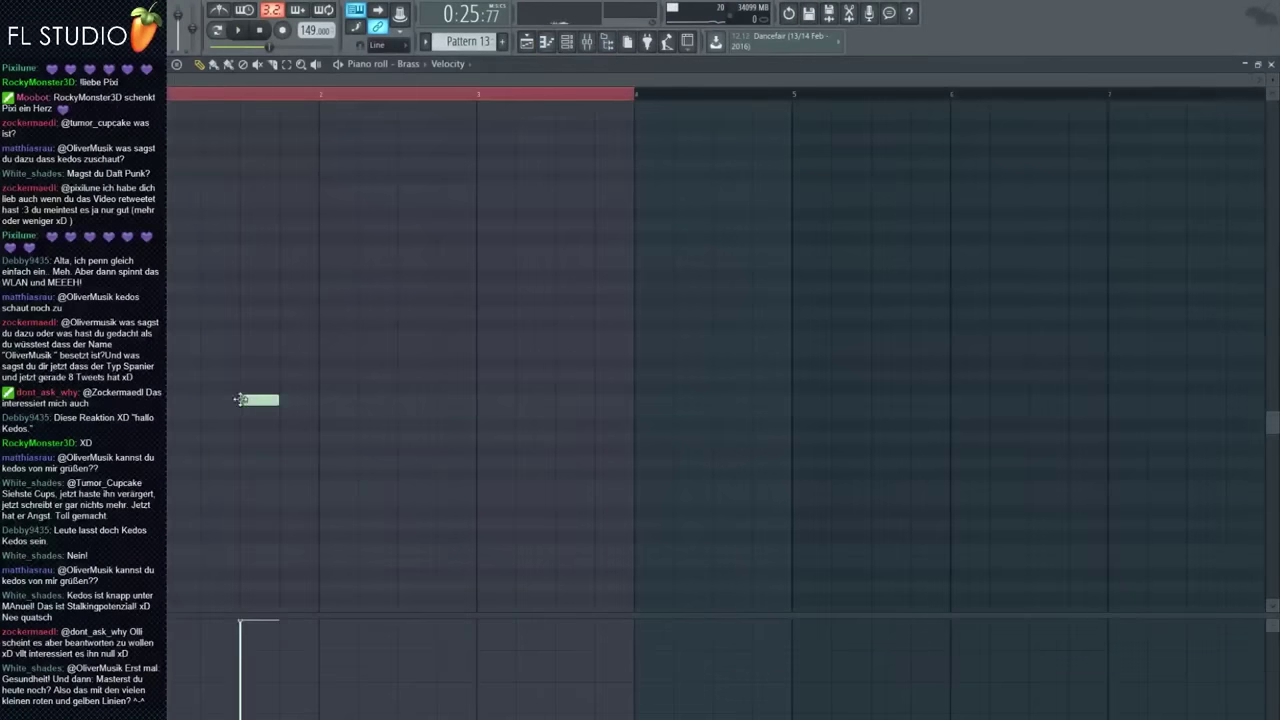
right_click(240, 400)
scroll(204, 295, "up", 4)
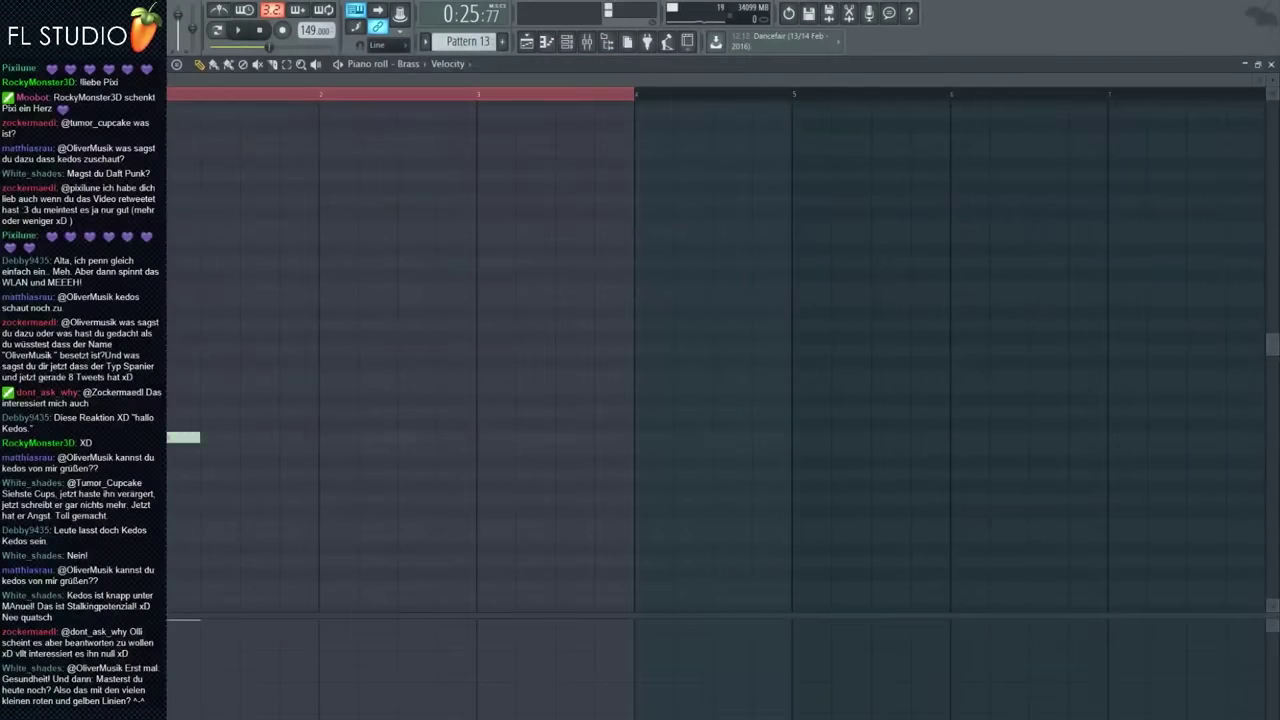
scroll(211, 217, "up", 5)
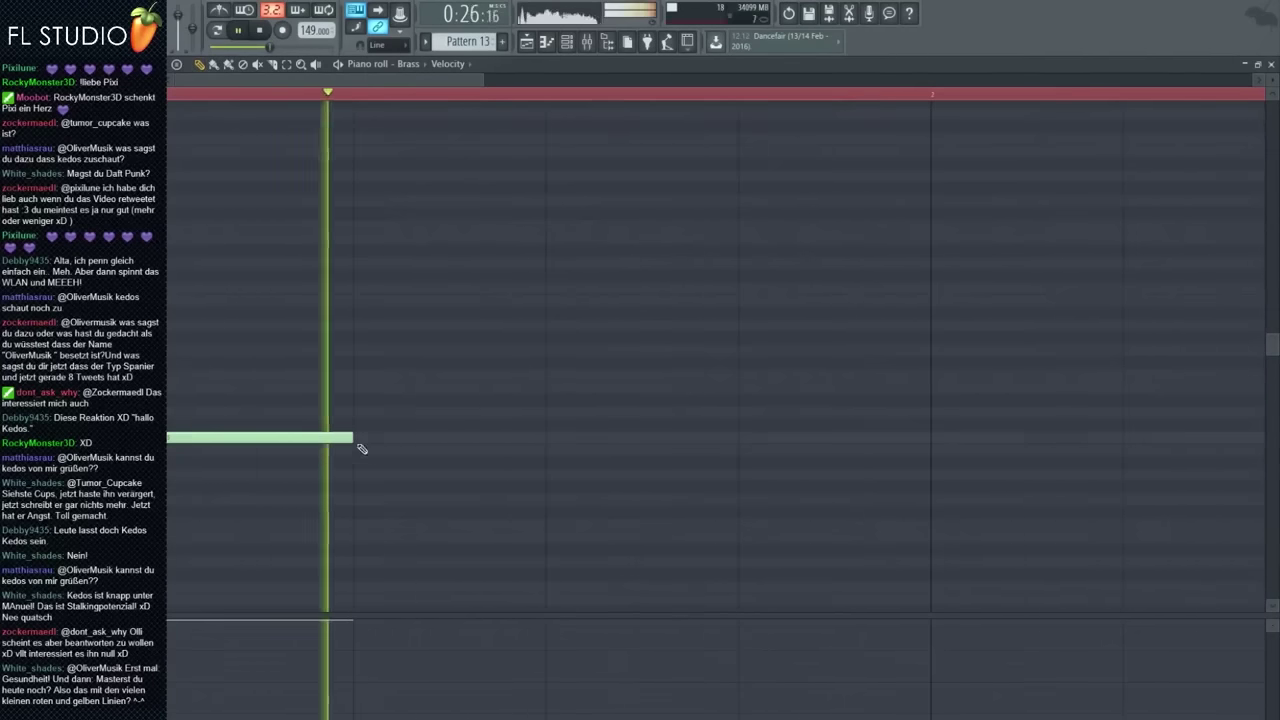
left_click_drag(350, 437, 471, 380)
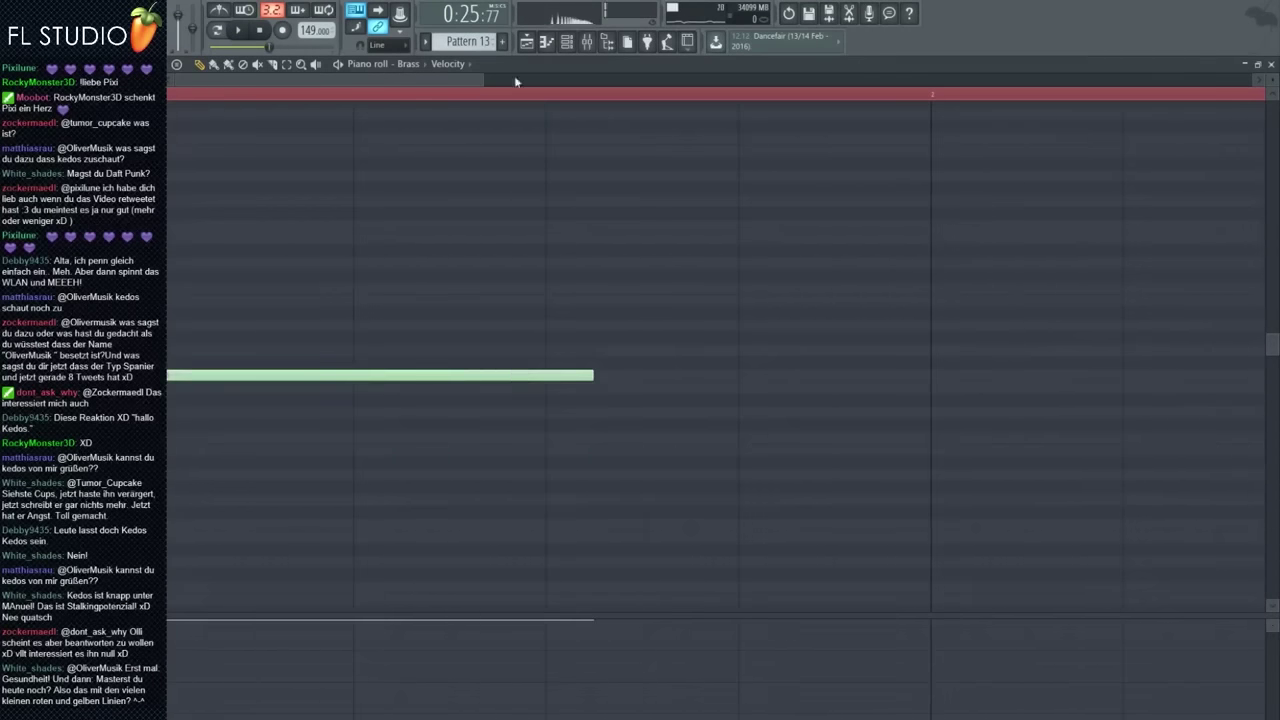
Lower the main volume, and shorten the opening F5 note to a single step
left_click(598, 45)
left_click_drag(180, 20, 180, 40)
key("space")
right_click(269, 111)
scroll(420, 267, "down", 4)
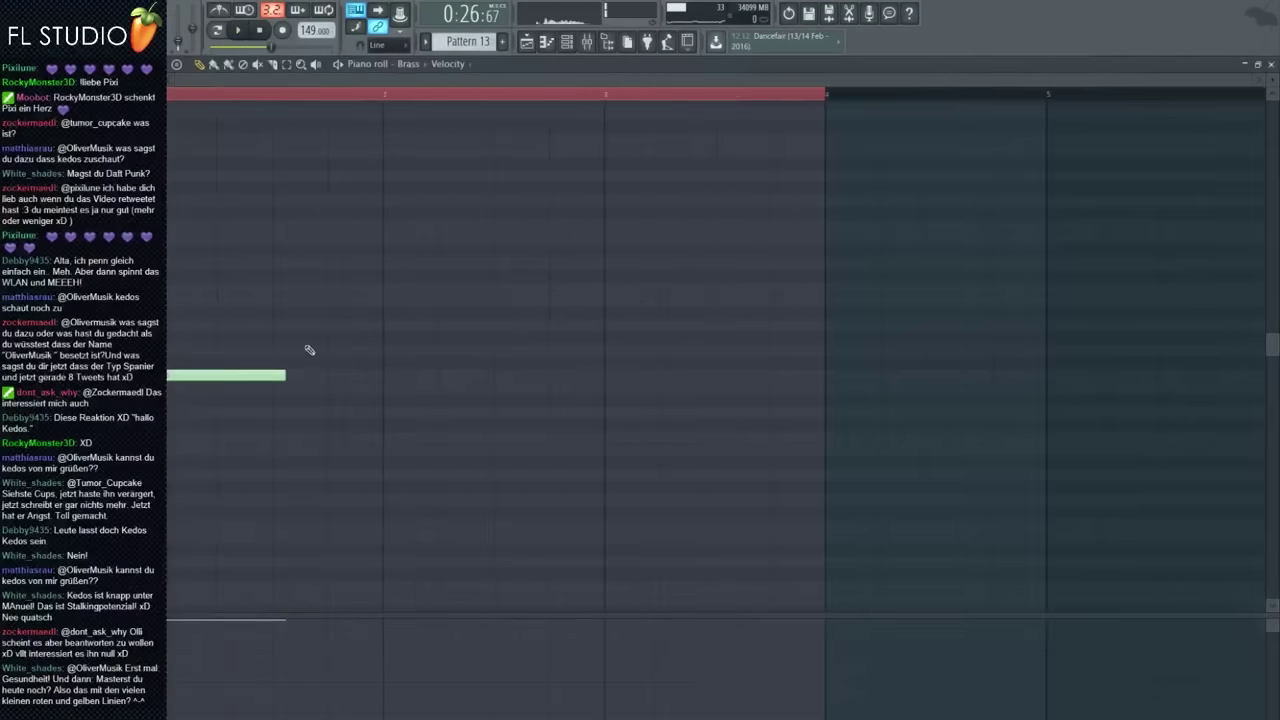
left_click_drag(283, 375, 174, 375)
Try short G#5, C6 and F5 notes closely following the opening F5, and delete the G#5 and C6 after listening
scroll(176, 372, "up", 2)
left_click_drag(190, 328, 188, 340)
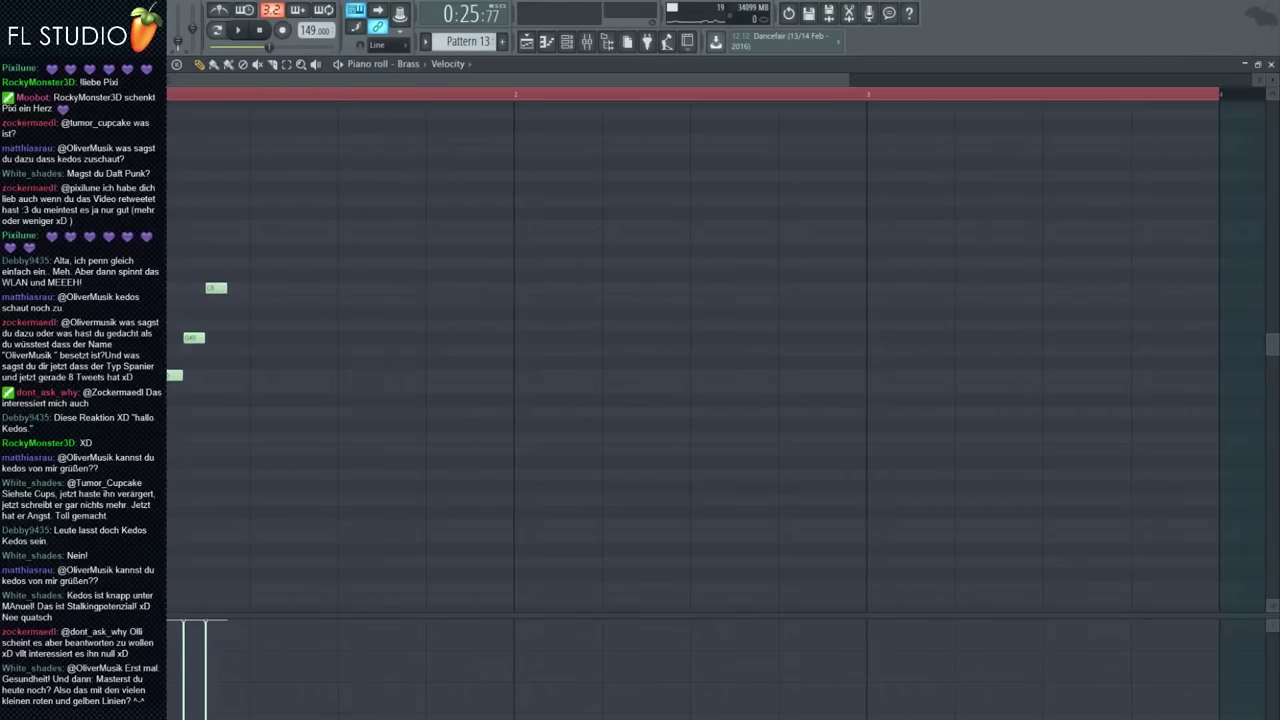
key("space")
left_click(297, 375)
key("space")
right_click(260, 289)
right_click(218, 338)
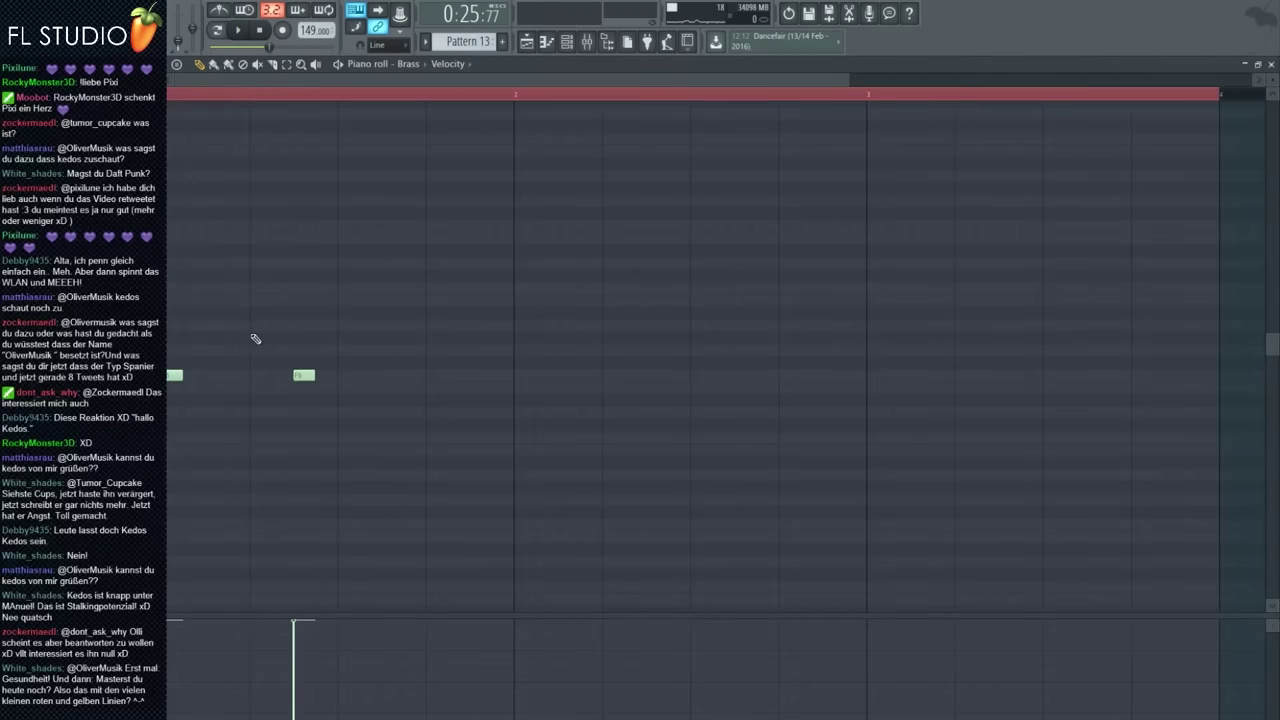
Place G#5 on beat 2 and B5 on beat 3 of bar 1, delete the extra F5 between them and play the result
left_click_drag(320, 305, 350, 300)
right_click(304, 375)
key("space")
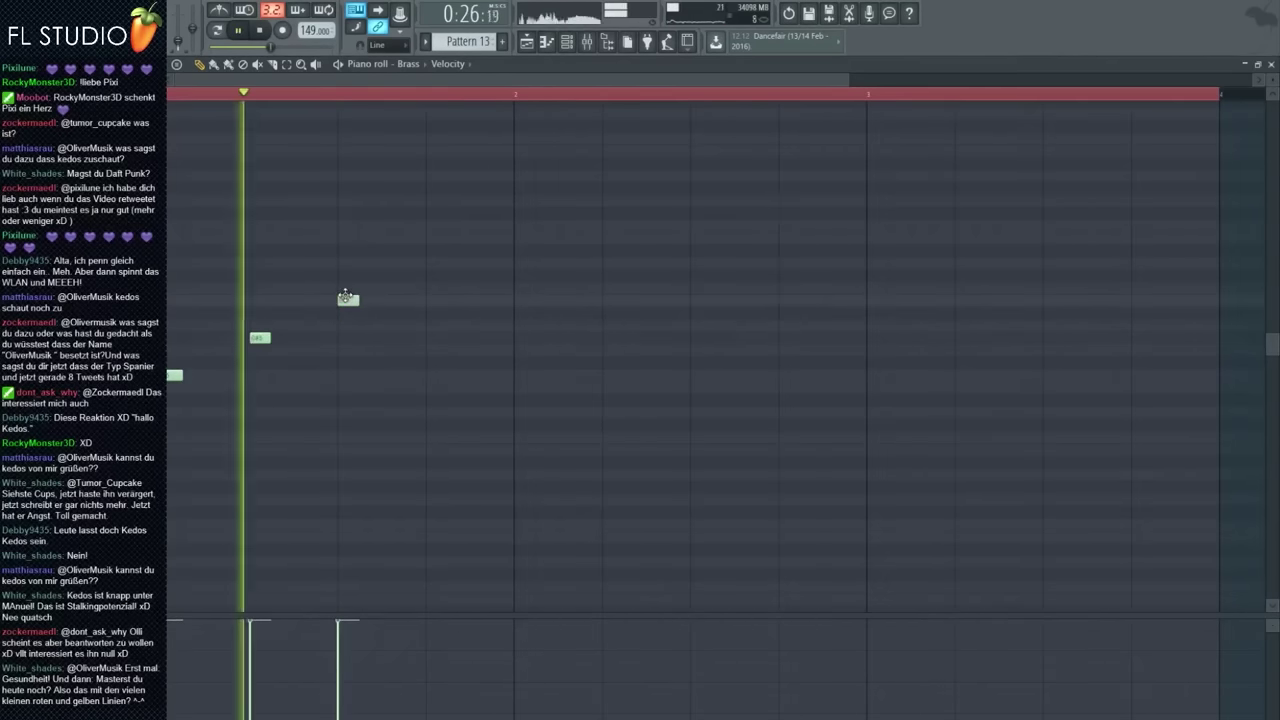
key("space")
key("space")
Add G#5 on beat 4 of bar 1 and F5 at the start of bar 2, and raise the beat 3 note to C6
left_click(436, 337)
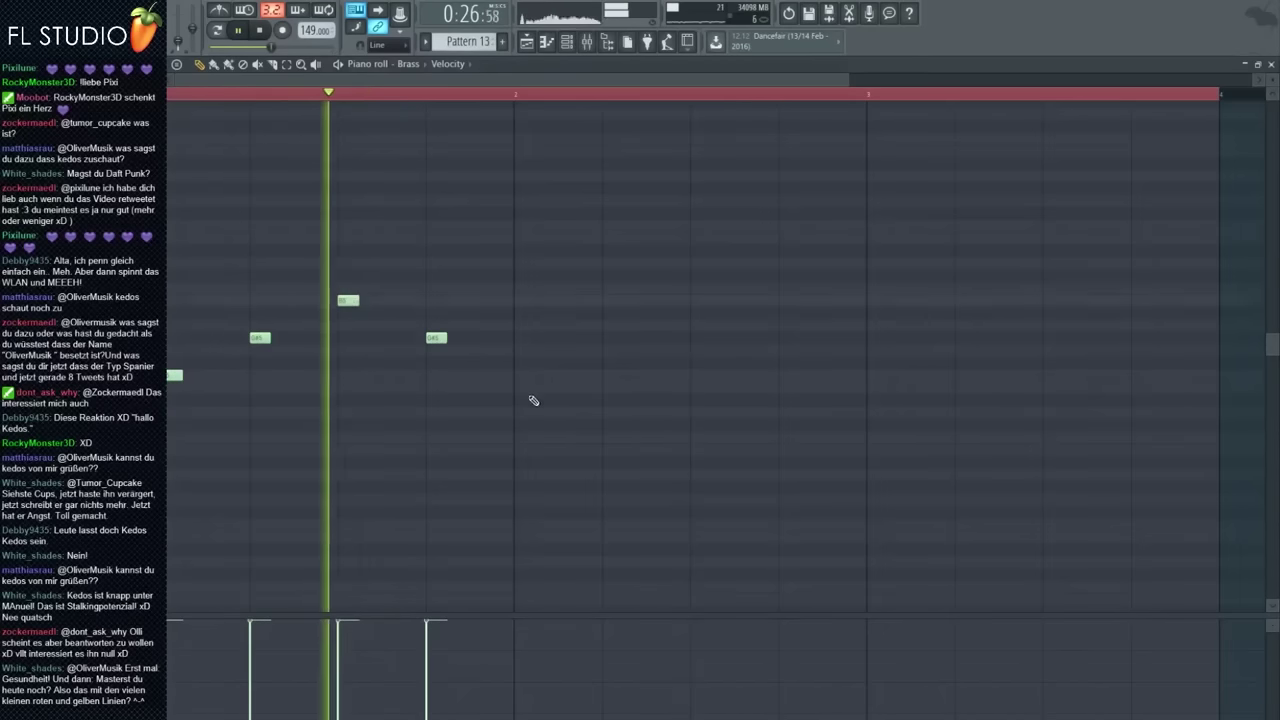
left_click(522, 387)
left_click_drag(519, 387, 519, 375)
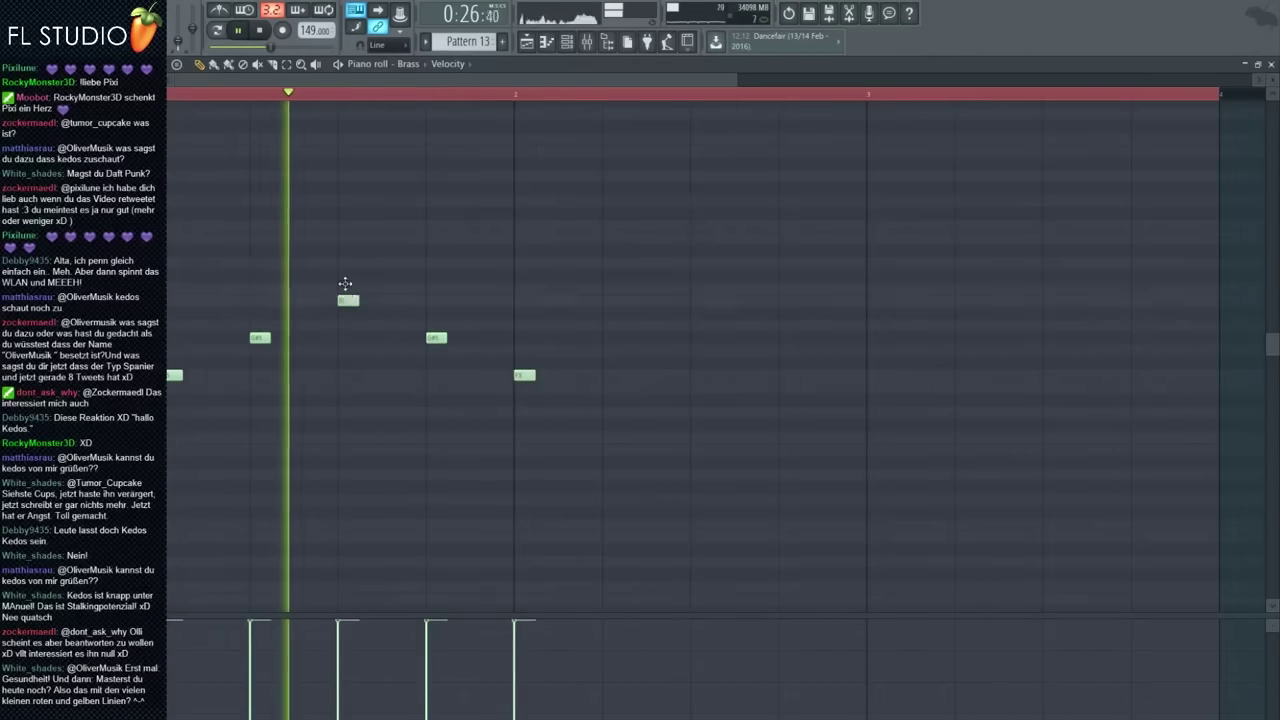
left_click_drag(346, 300, 346, 288)
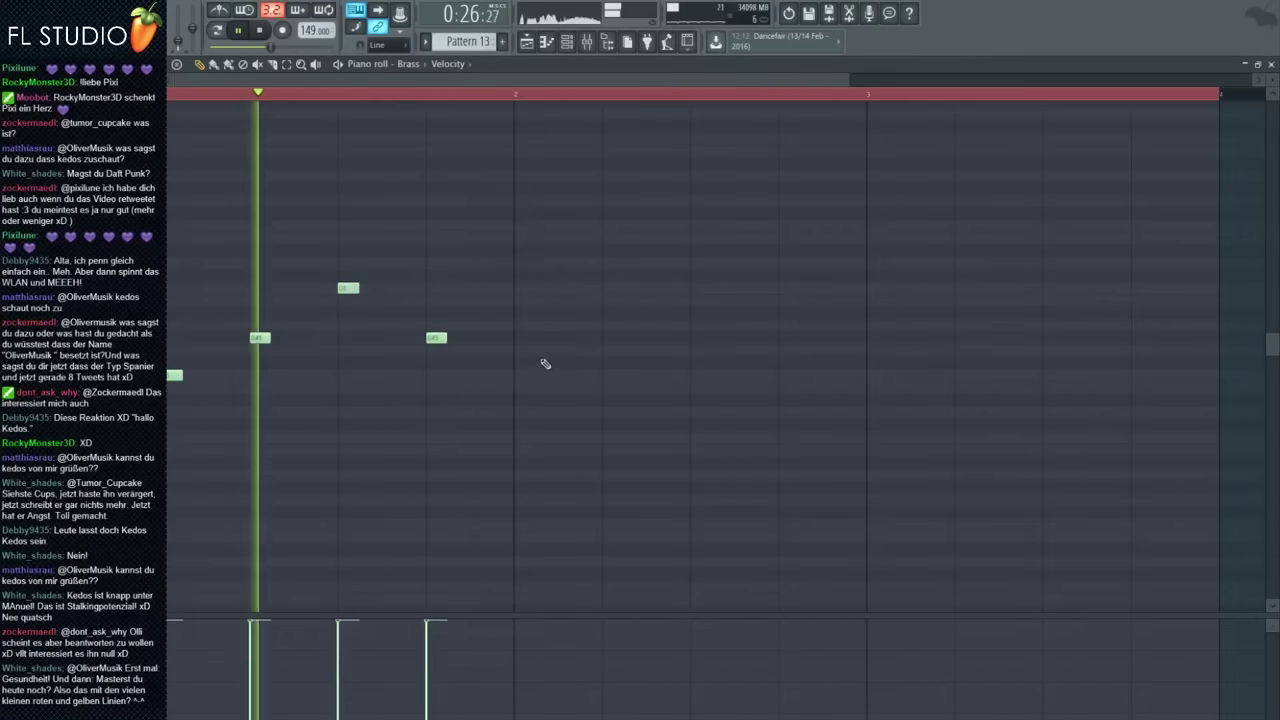
Continue the melody in bar 2 with G#5 on beat 2, C6 on beat 3 and G#5 on beat 4, and stop playback
left_click(612, 337)
left_click(700, 288)
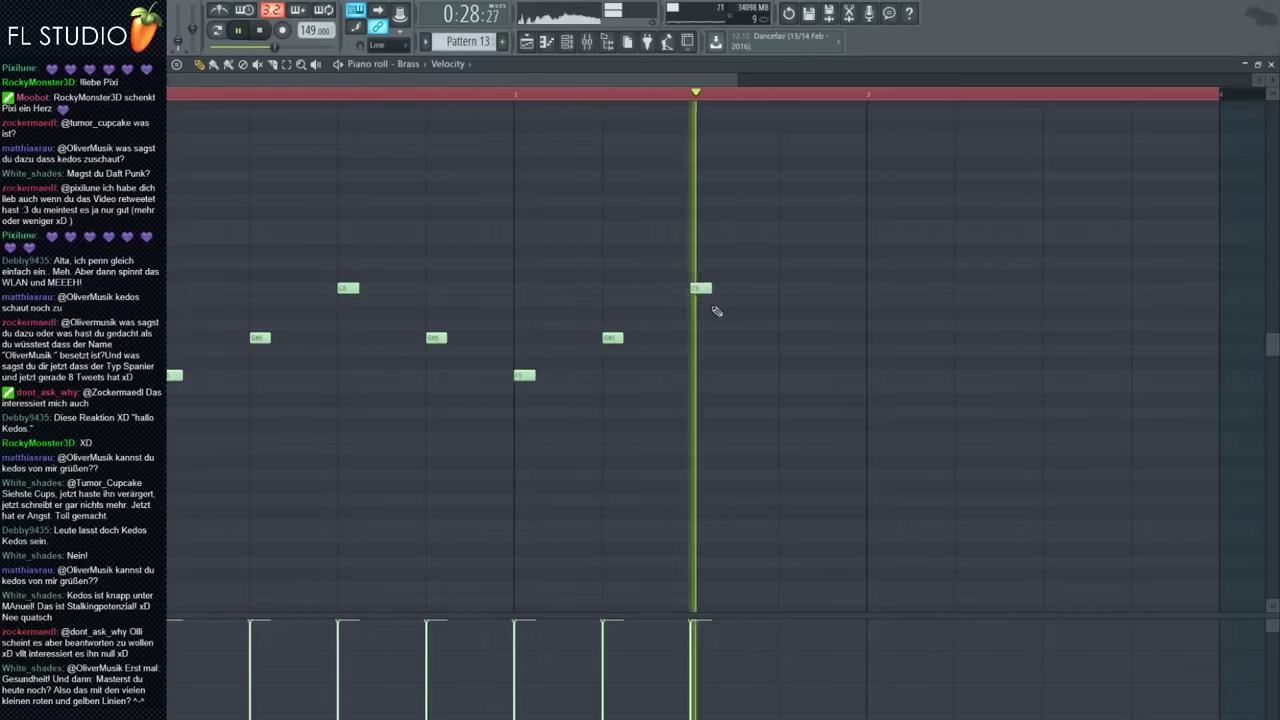
left_click(789, 337)
key("space")
Reopen the Brass channel's instrument and step forward through its presets to Resophase
left_click(566, 41)
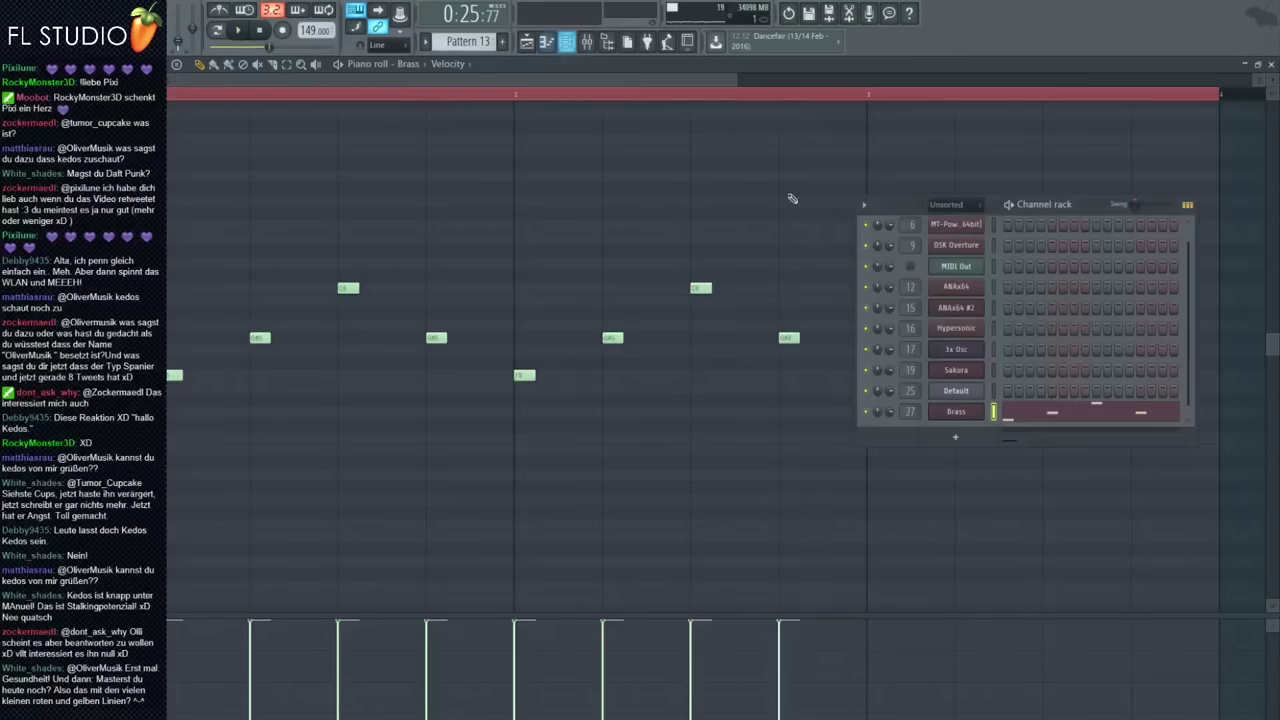
left_click(966, 413)
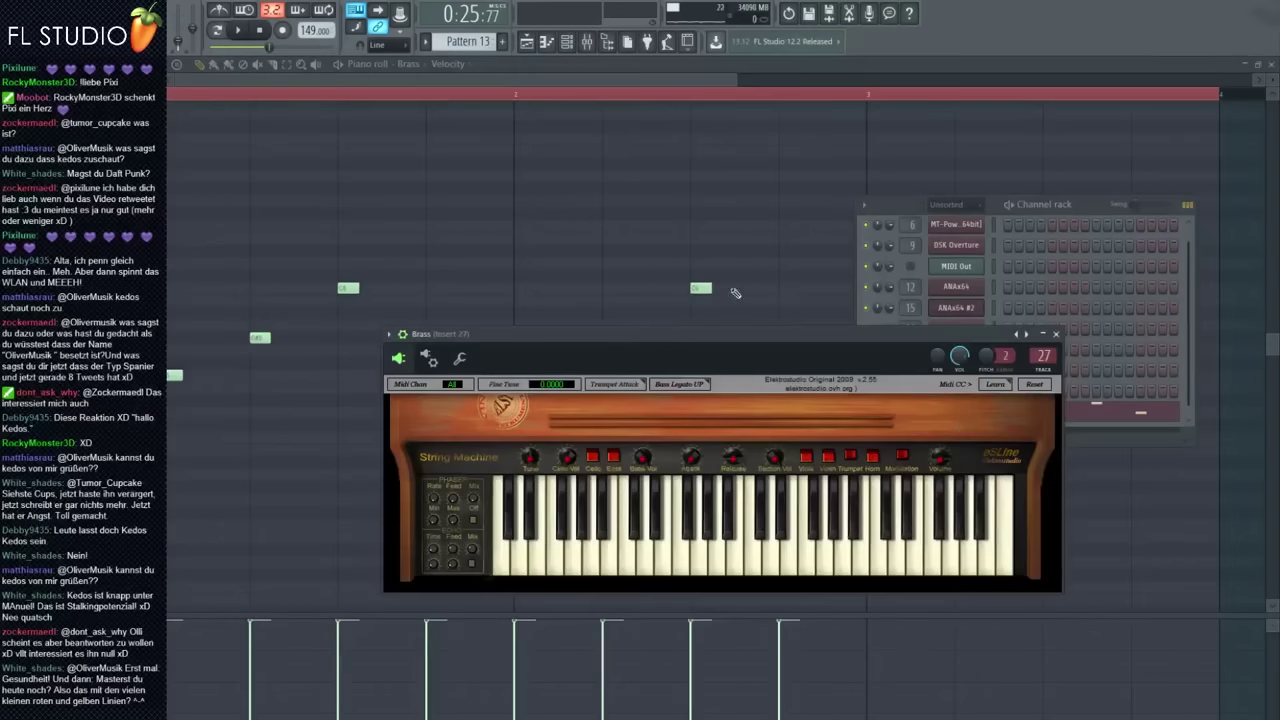
left_click(1027, 335)
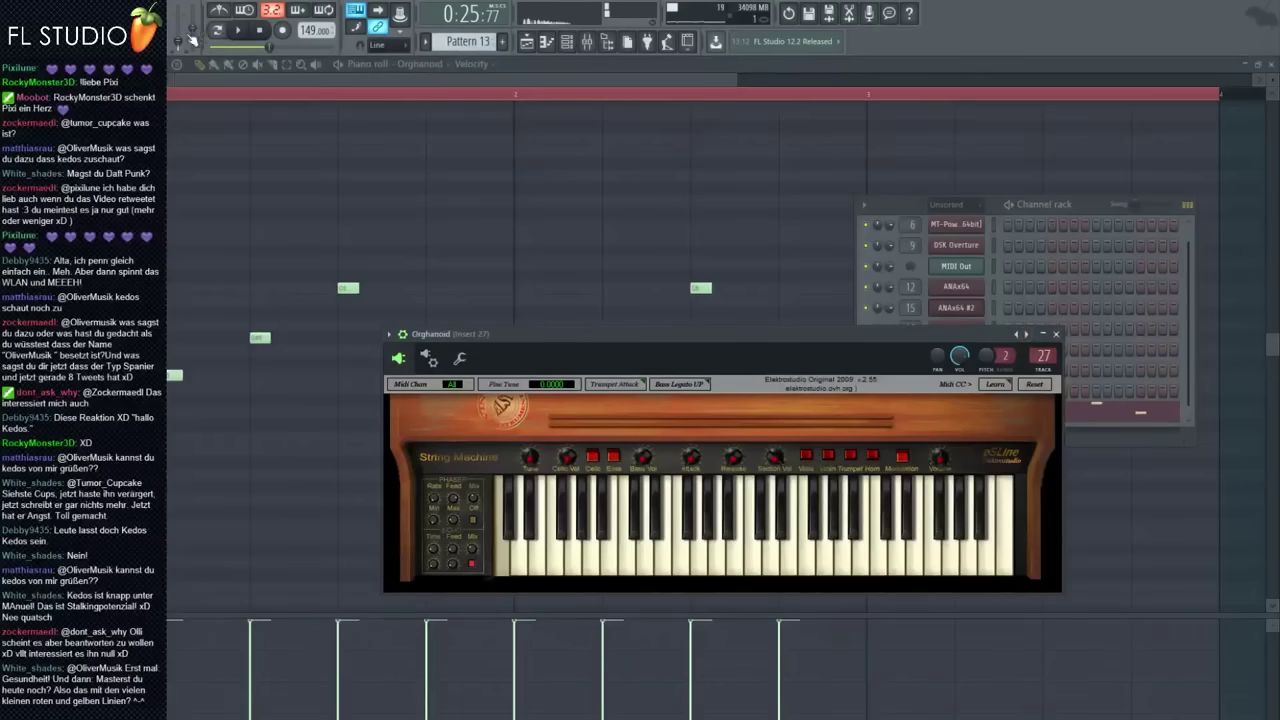
left_click(1027, 335)
left_click(1027, 335)
left_click(1027, 335)
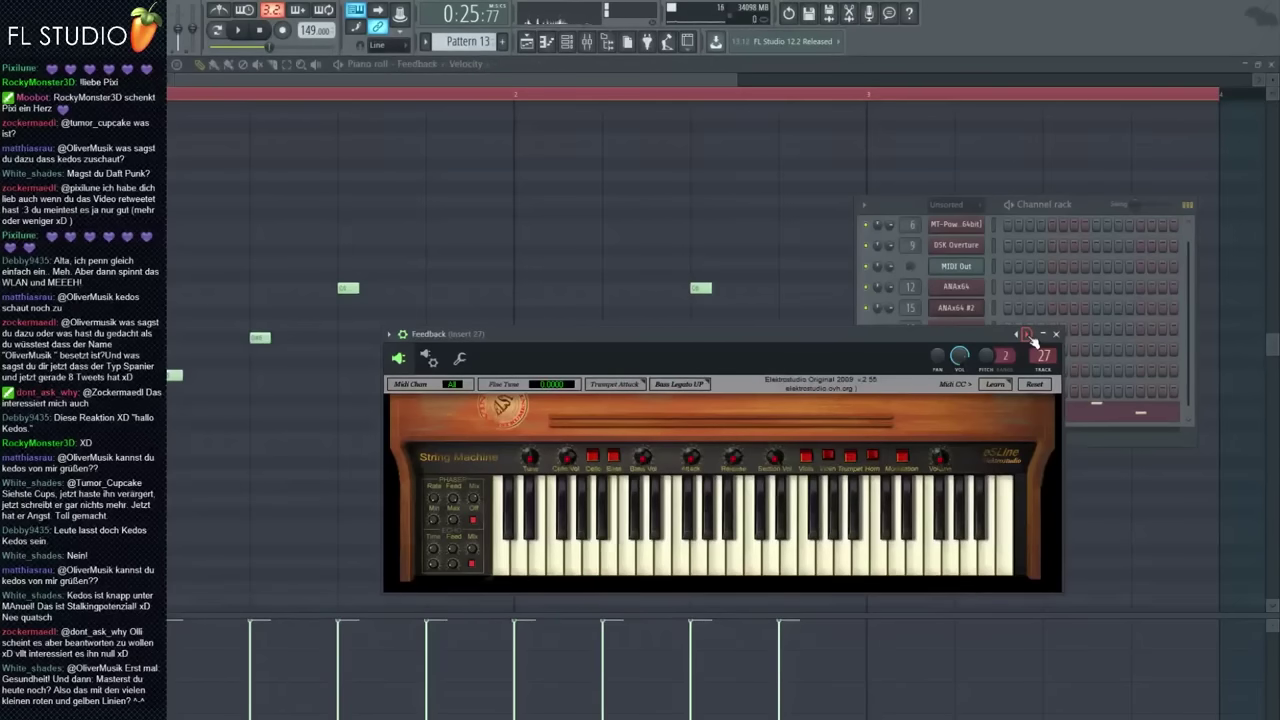
left_click(1027, 335)
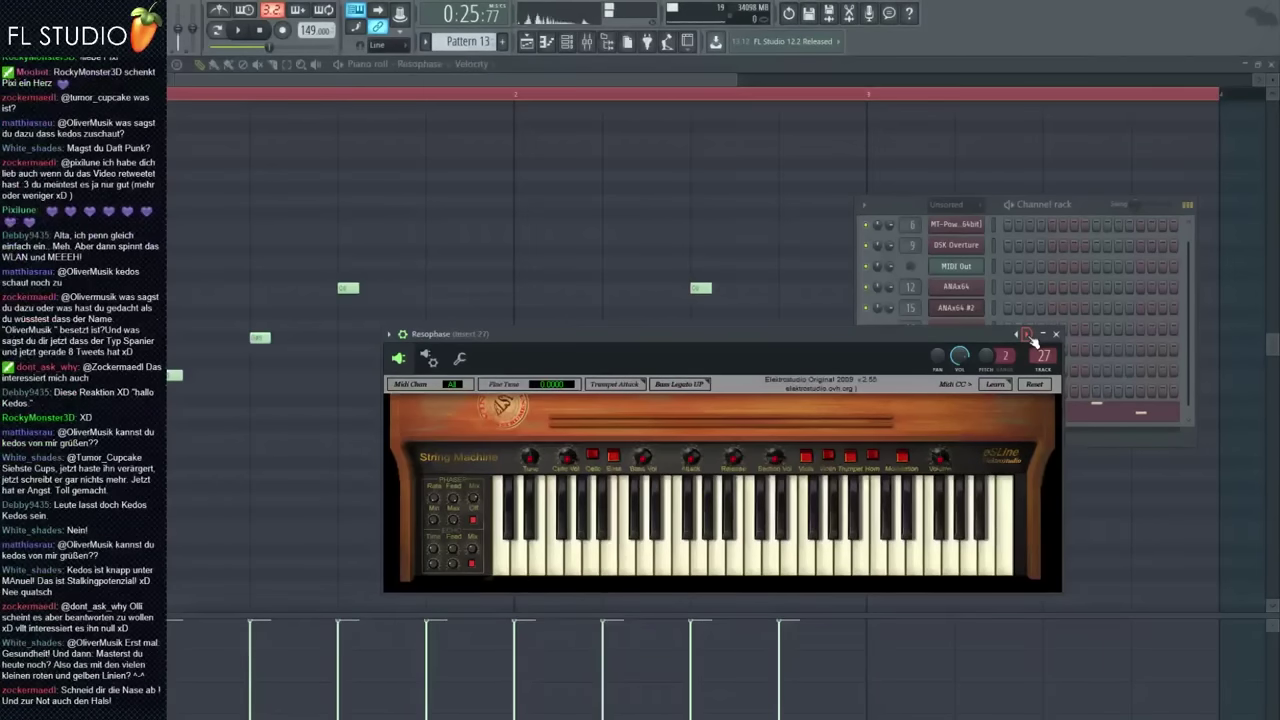
Audition the instrument's presets from Stereo Wah forward to Maxim Feed, close its window and play the melody
left_click(1027, 335)
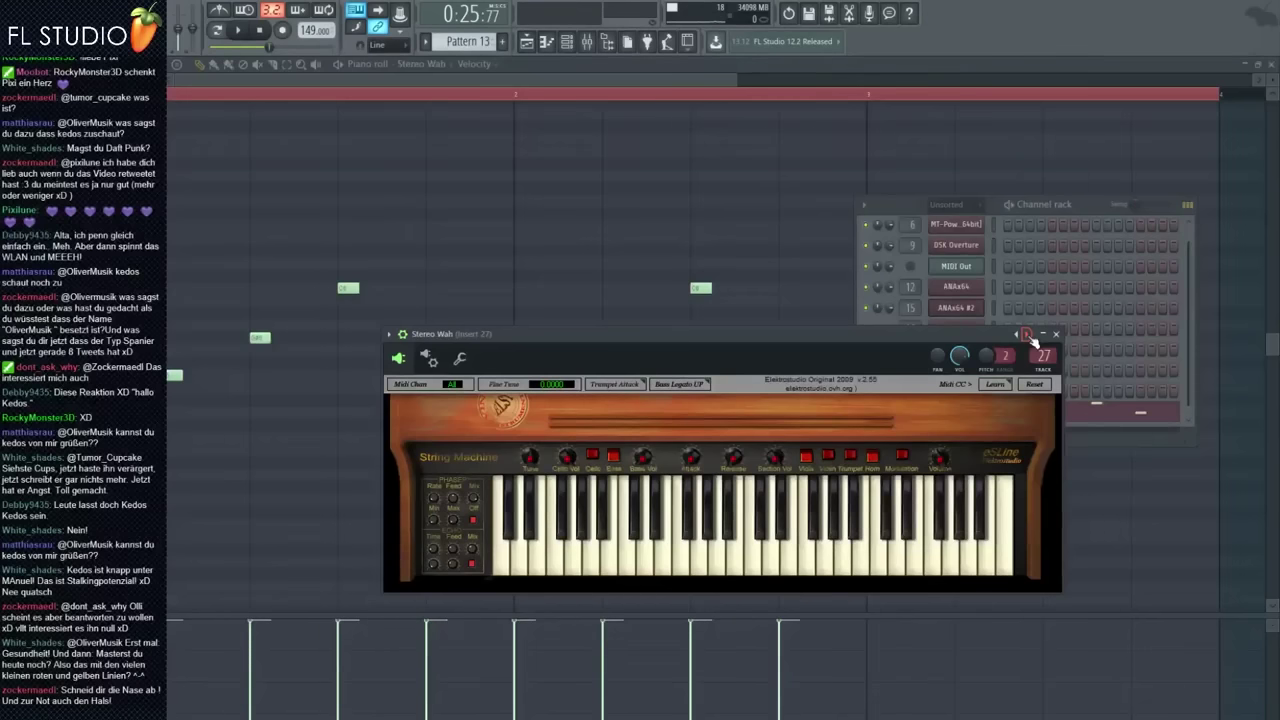
left_click(1027, 335)
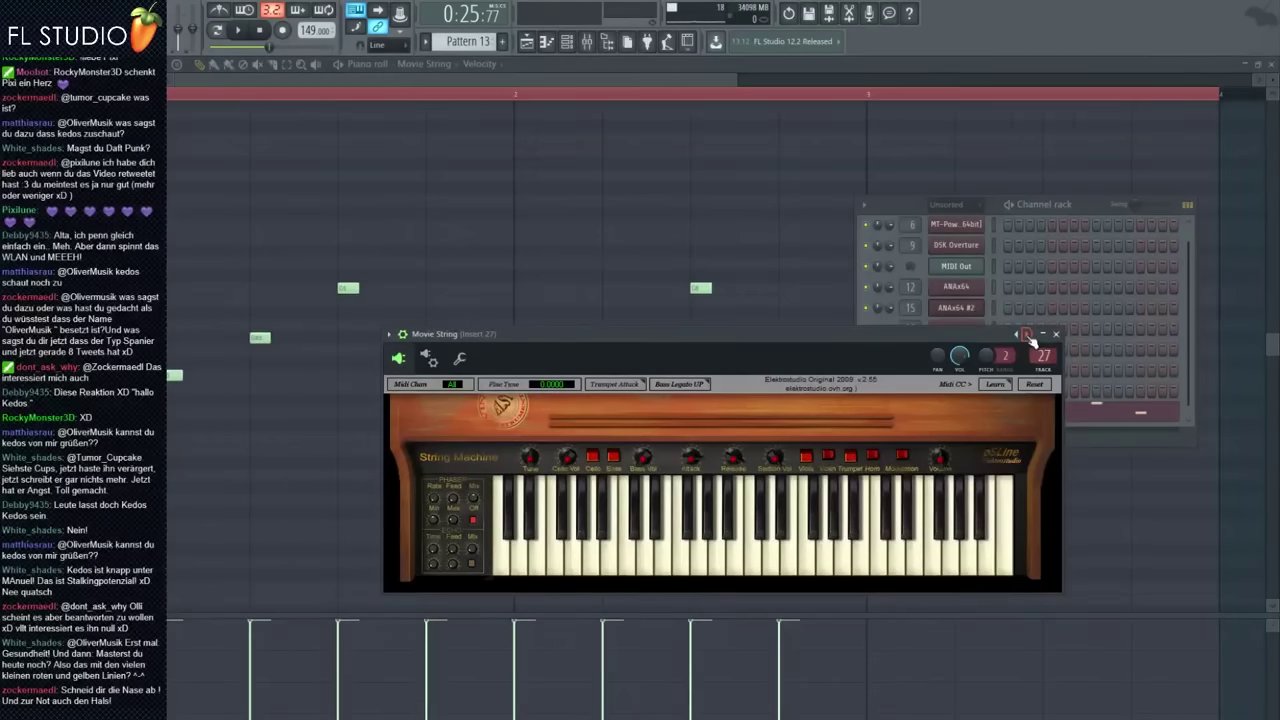
left_click(1027, 335)
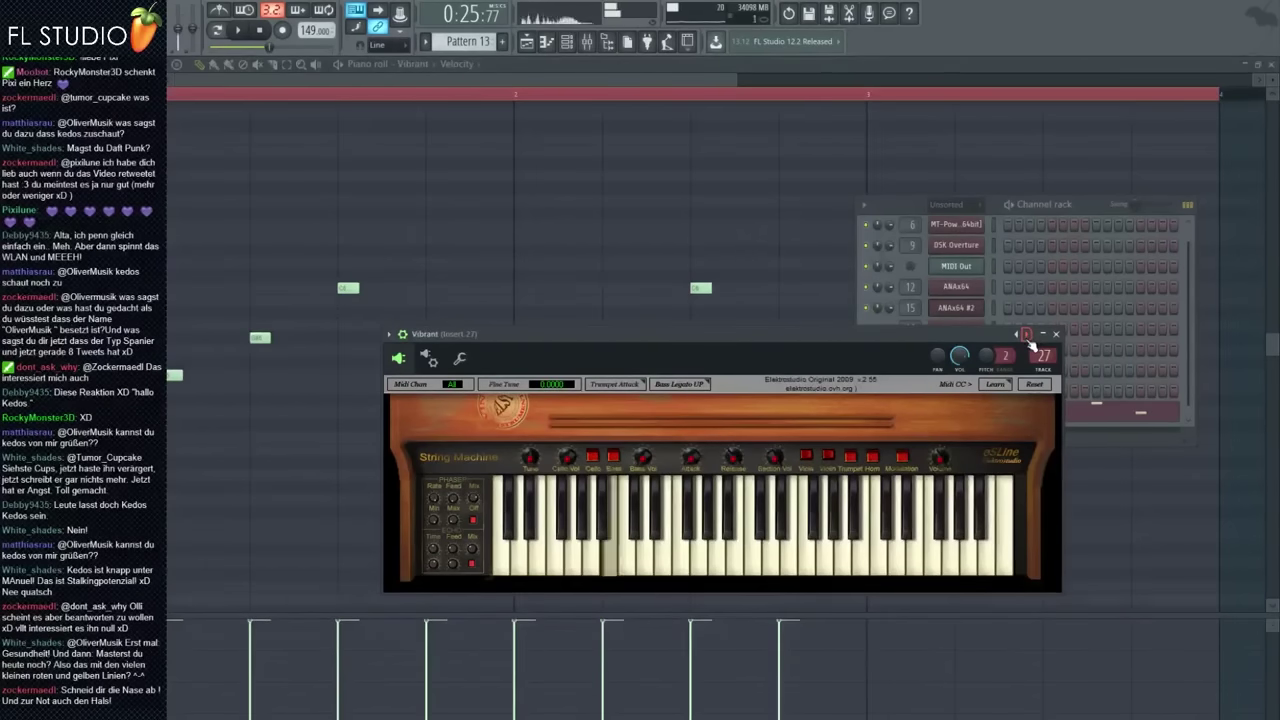
left_click(1027, 335)
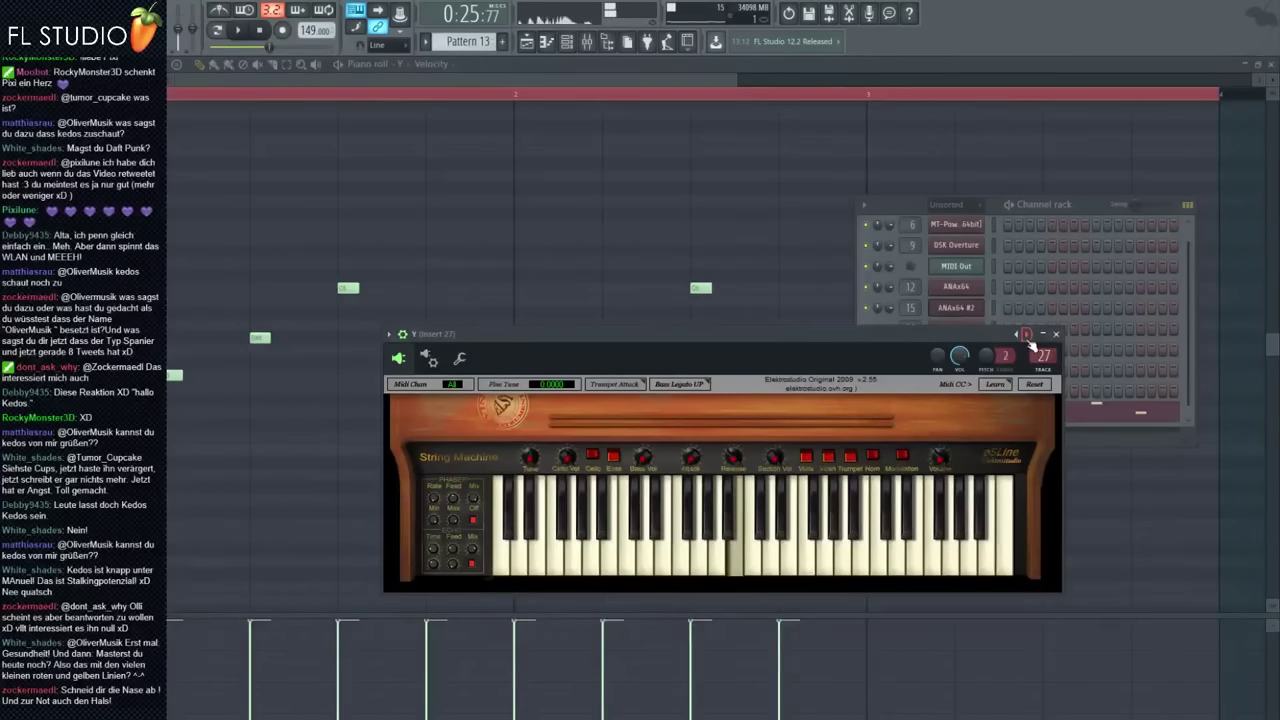
left_click(1027, 335)
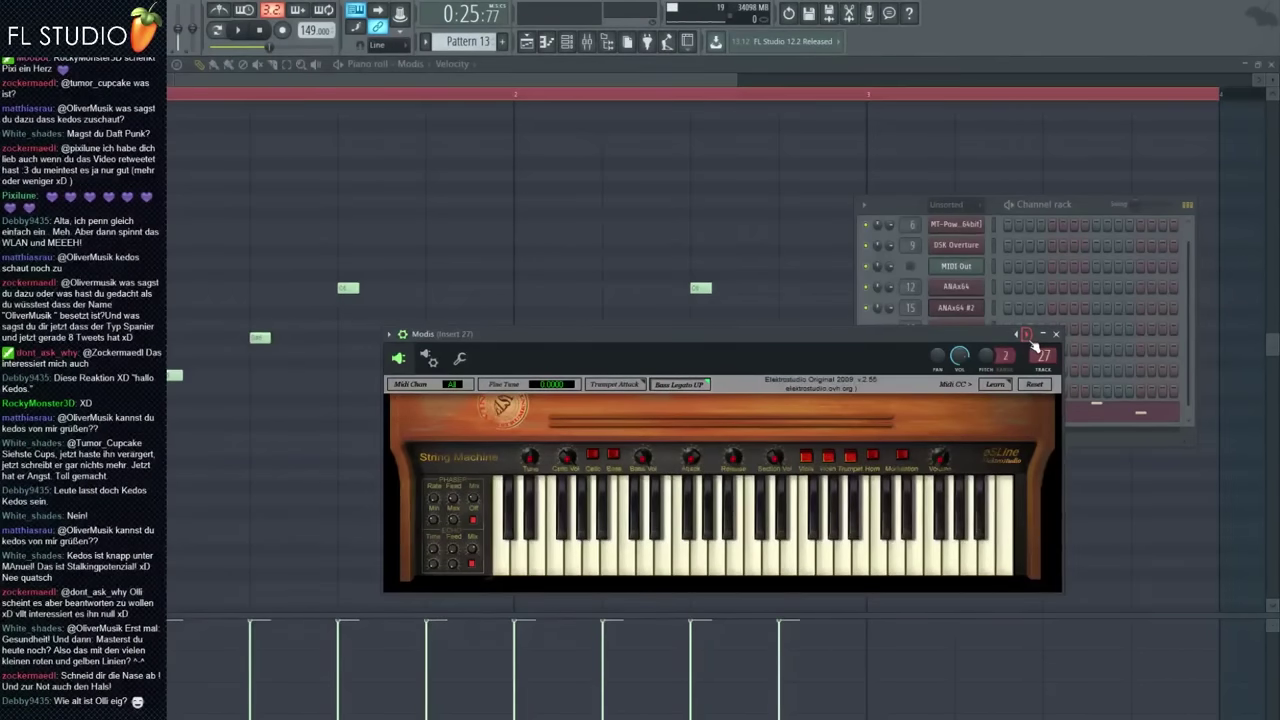
left_click(1029, 337)
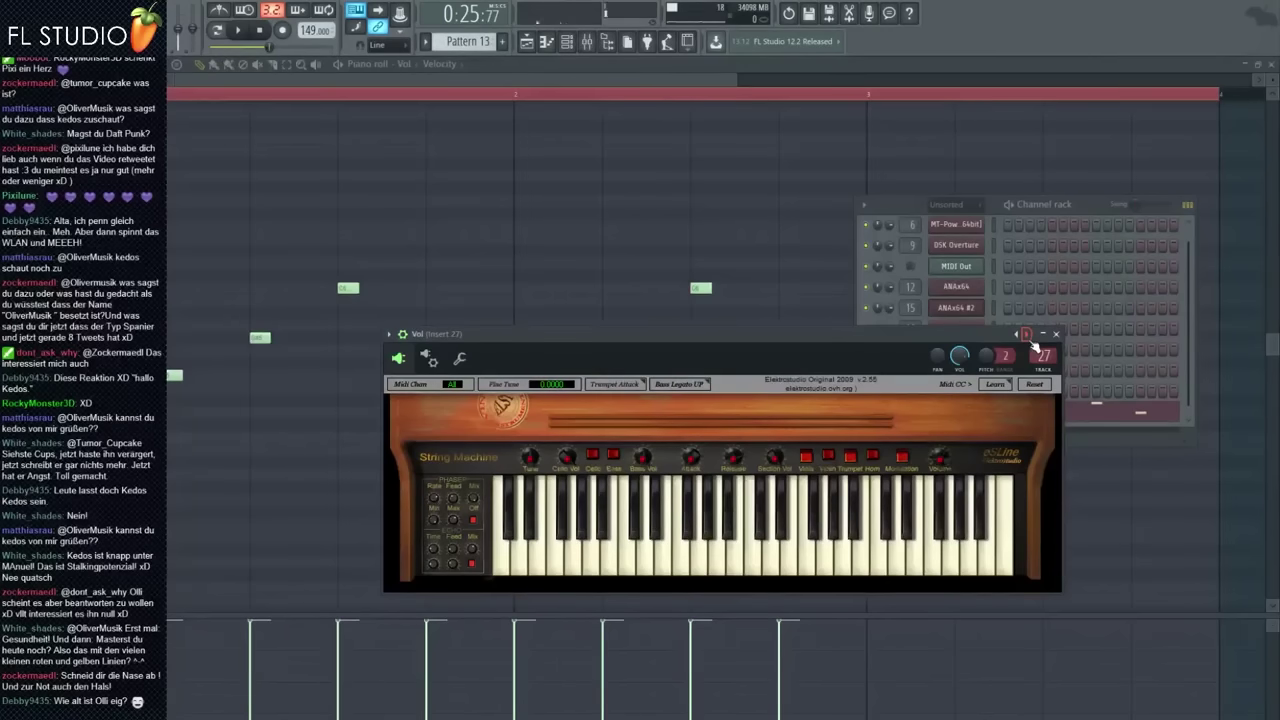
left_click(1028, 336)
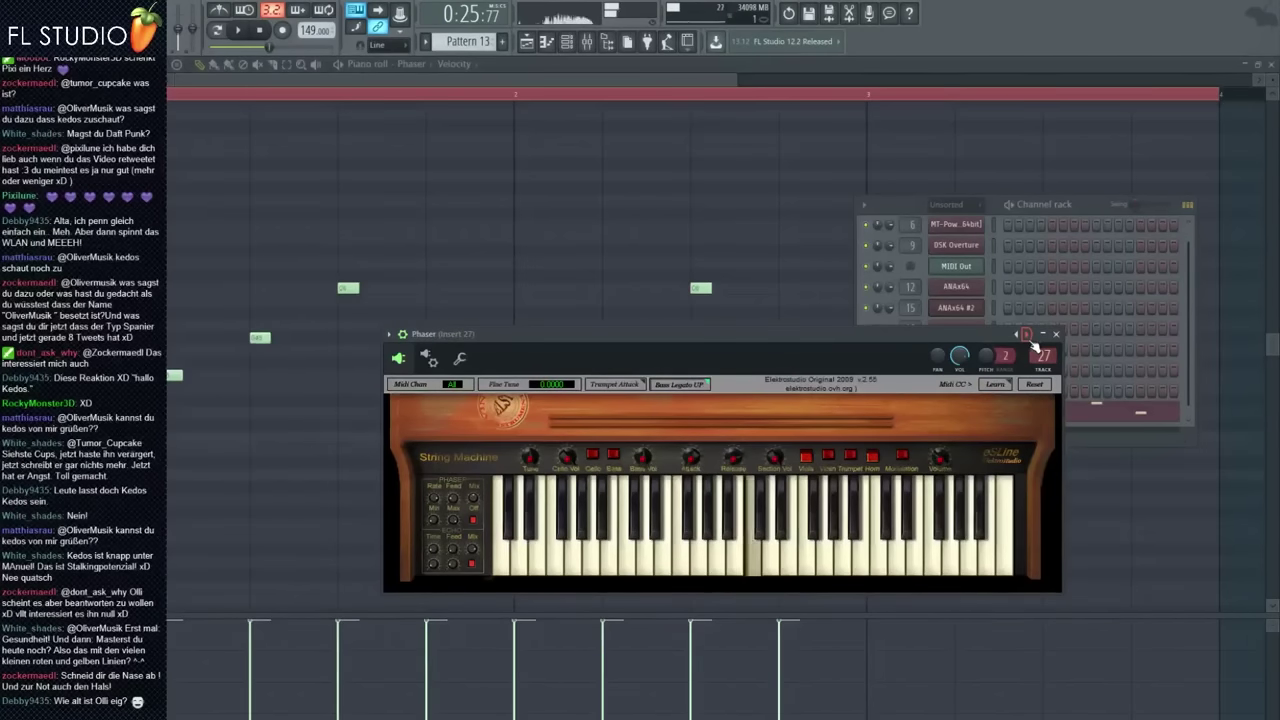
left_click(1028, 336)
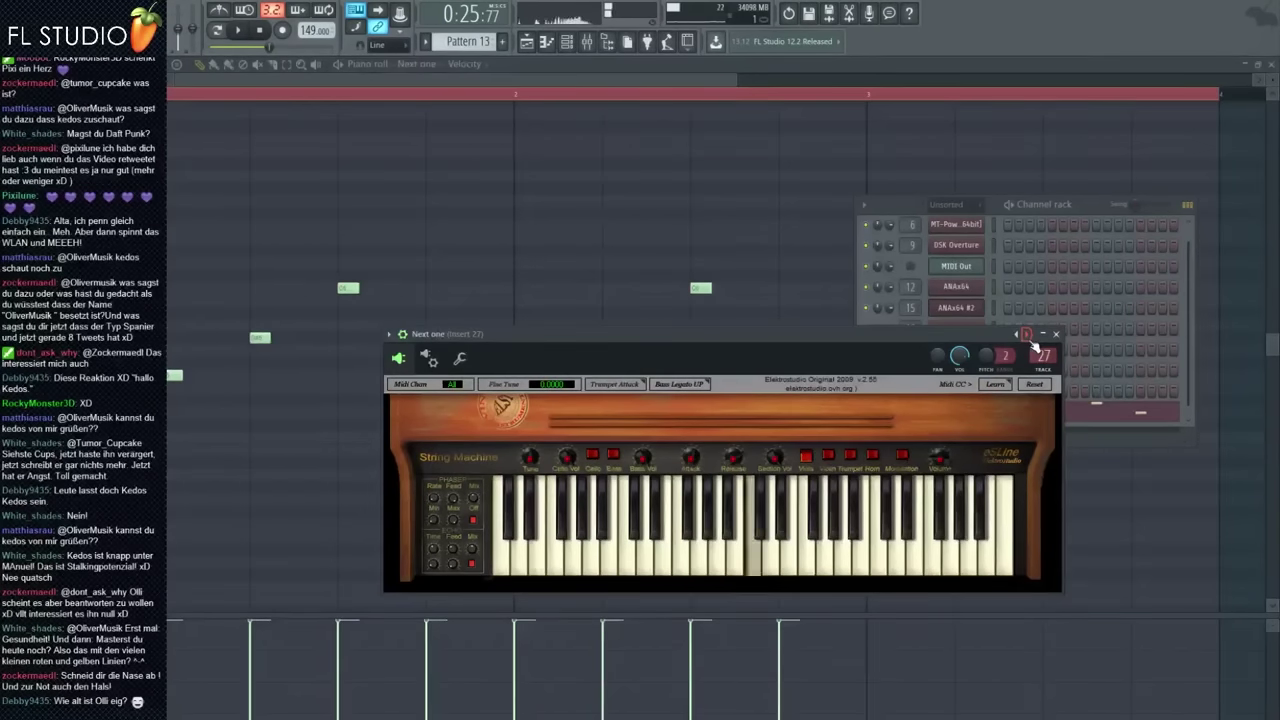
right_click(505, 232)
key("space")
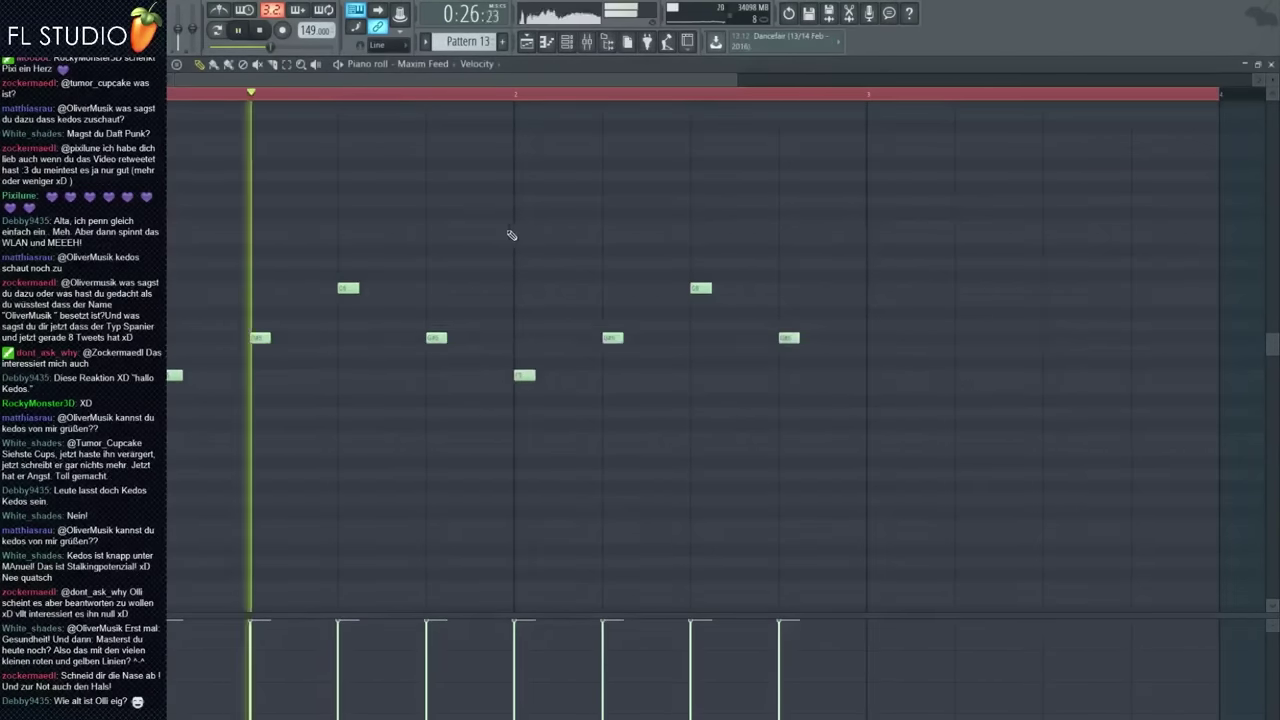
Load Fruity parametric EQ 2 into slot 5 of mixer Insert 27, ahead of Fruity Reeverb 2
left_click(587, 41)
key("space")
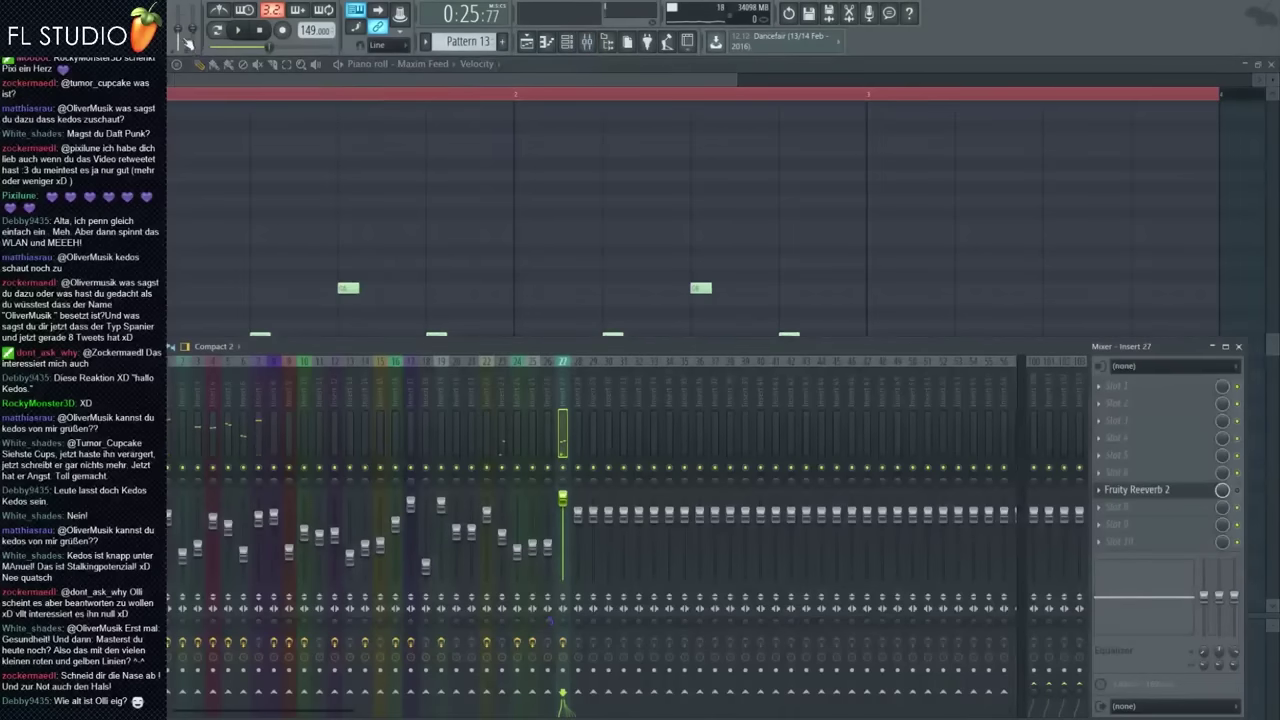
key("space")
key("F8")
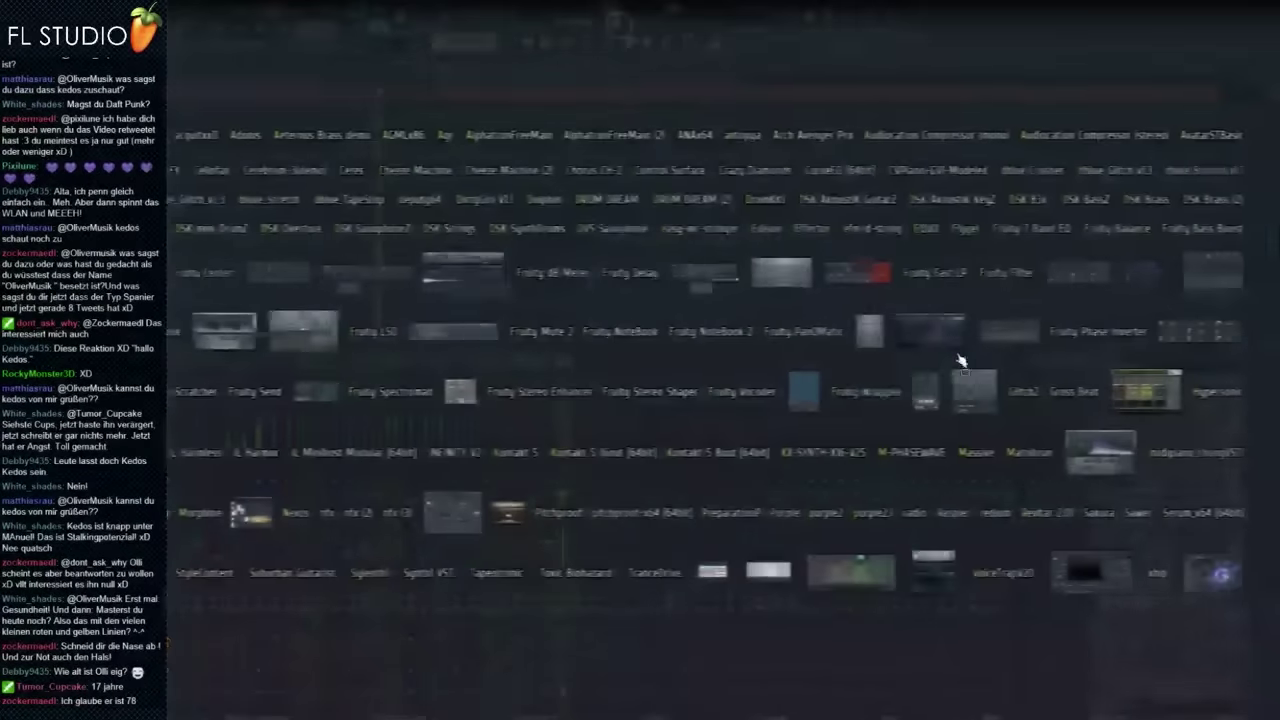
left_click_drag(957, 355, 1192, 457)
key("space")
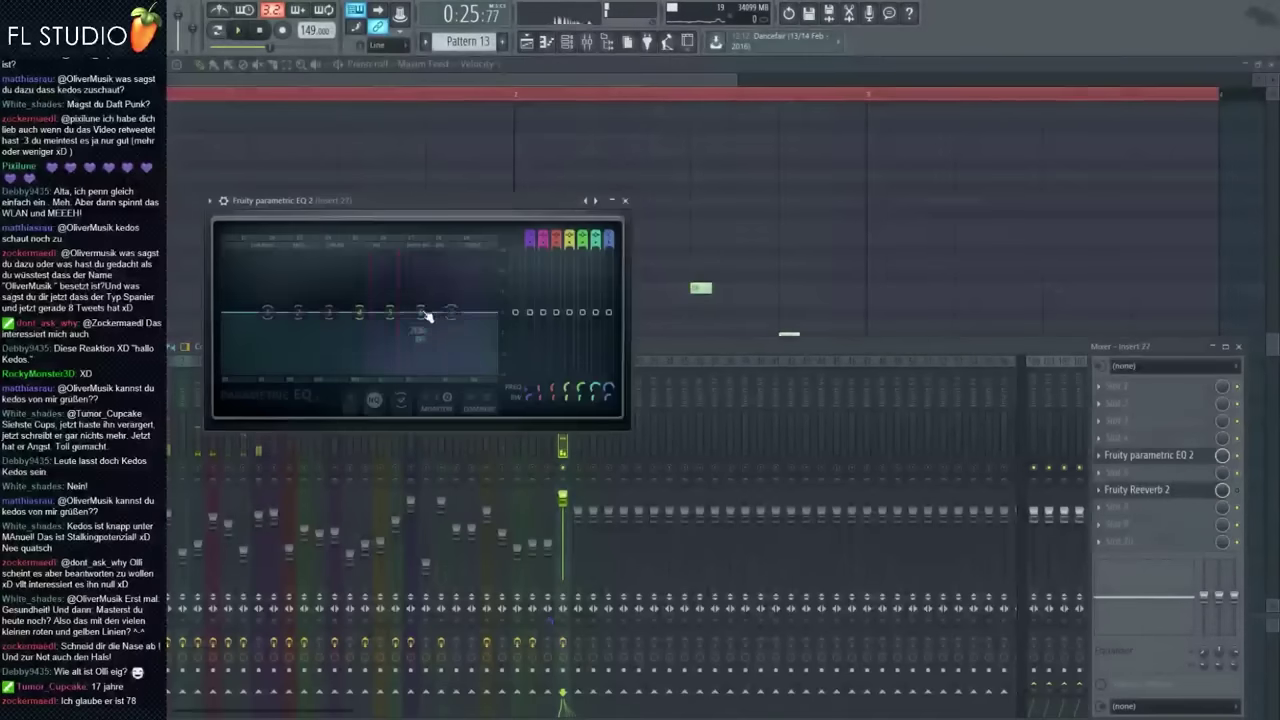
Shape the EQ with a treble boost on band 6, a slight upper-mid lift, a low-mid cut and a low cut on band 1
key("space")
left_click_drag(424, 312, 467, 295)
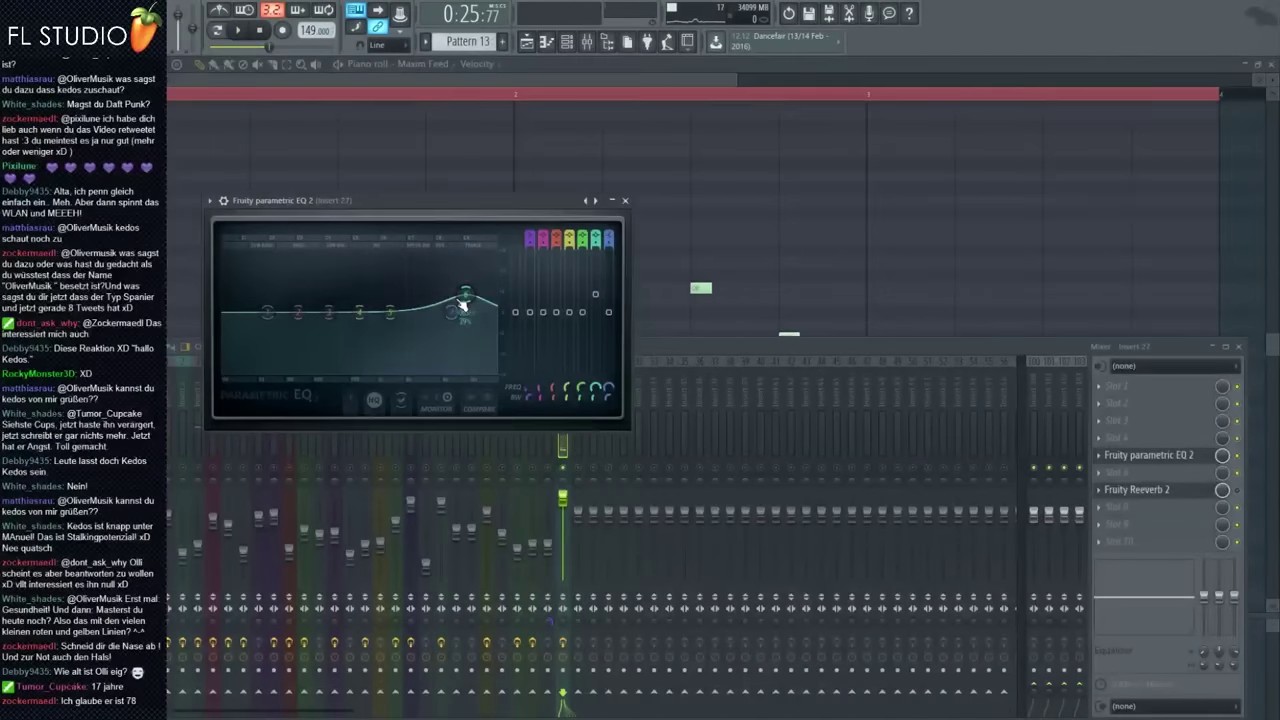
left_click_drag(390, 312, 424, 308)
key("space")
left_click_drag(330, 313, 361, 329)
left_click_drag(278, 313, 305, 366)
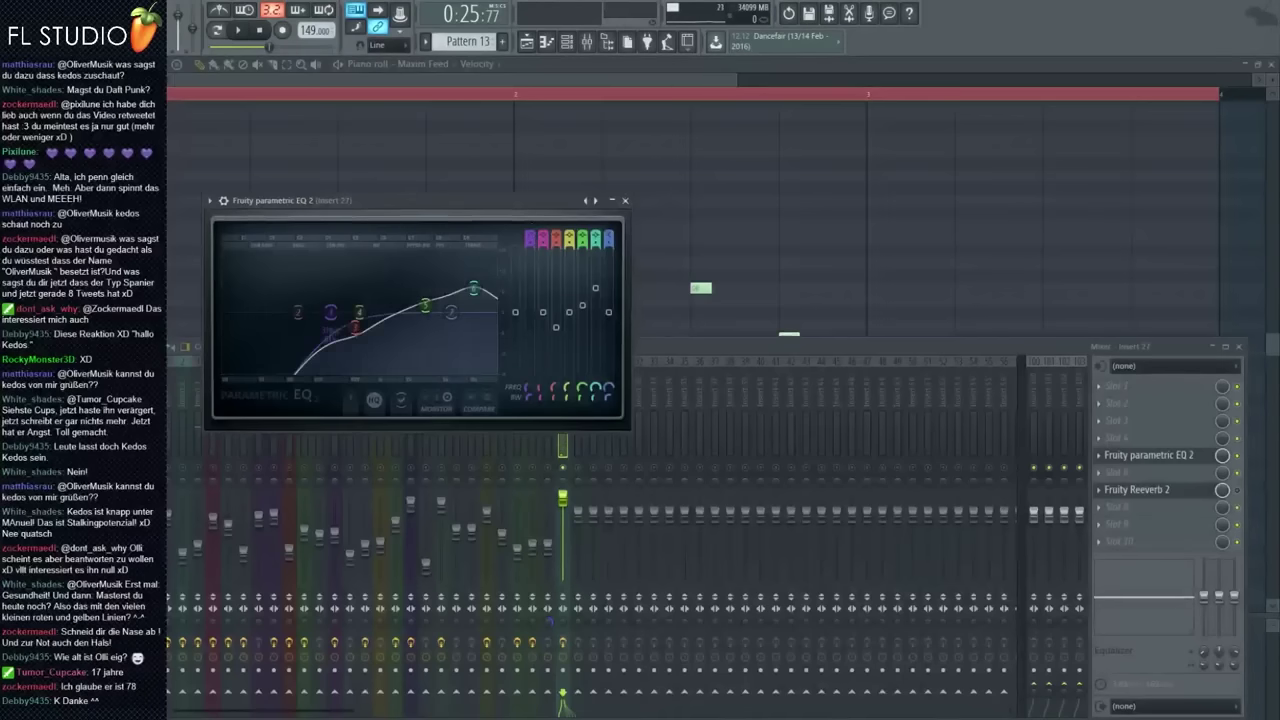
Refine the EQ during playback by shifting the low cut higher, dipping band 5 slightly and strengthening the treble boost
key("space")
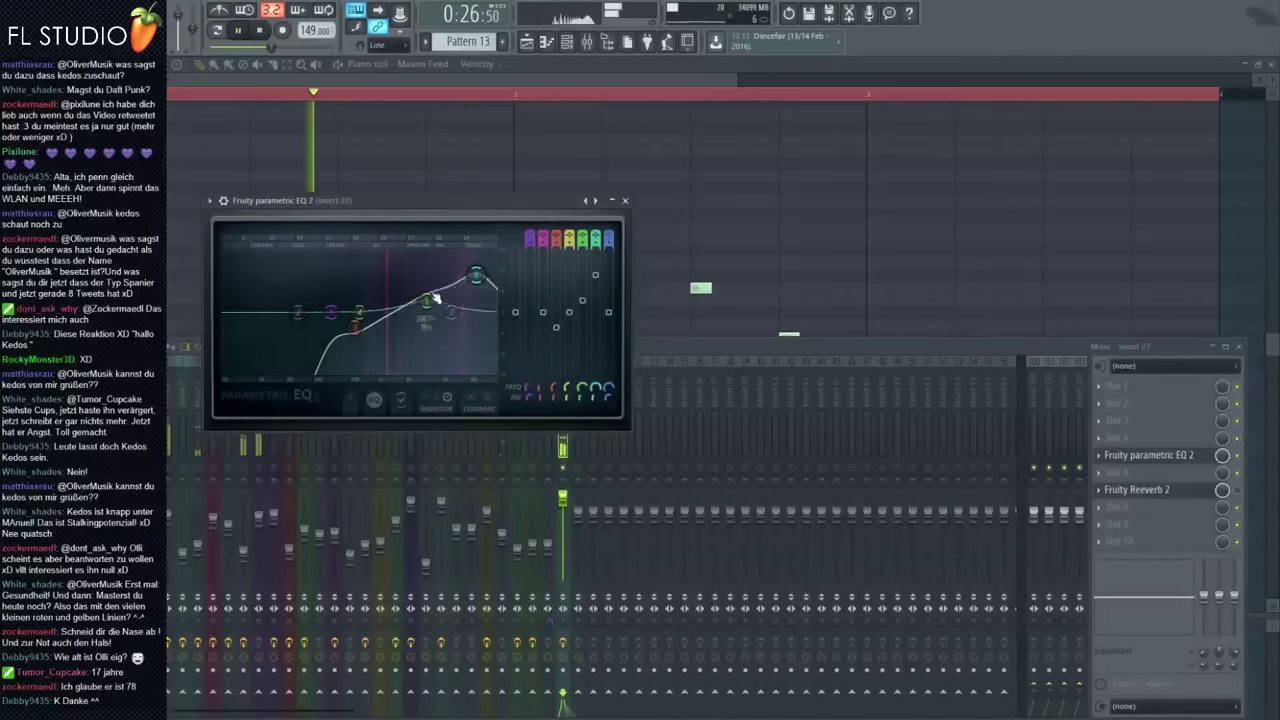
left_click_drag(331, 313, 416, 317)
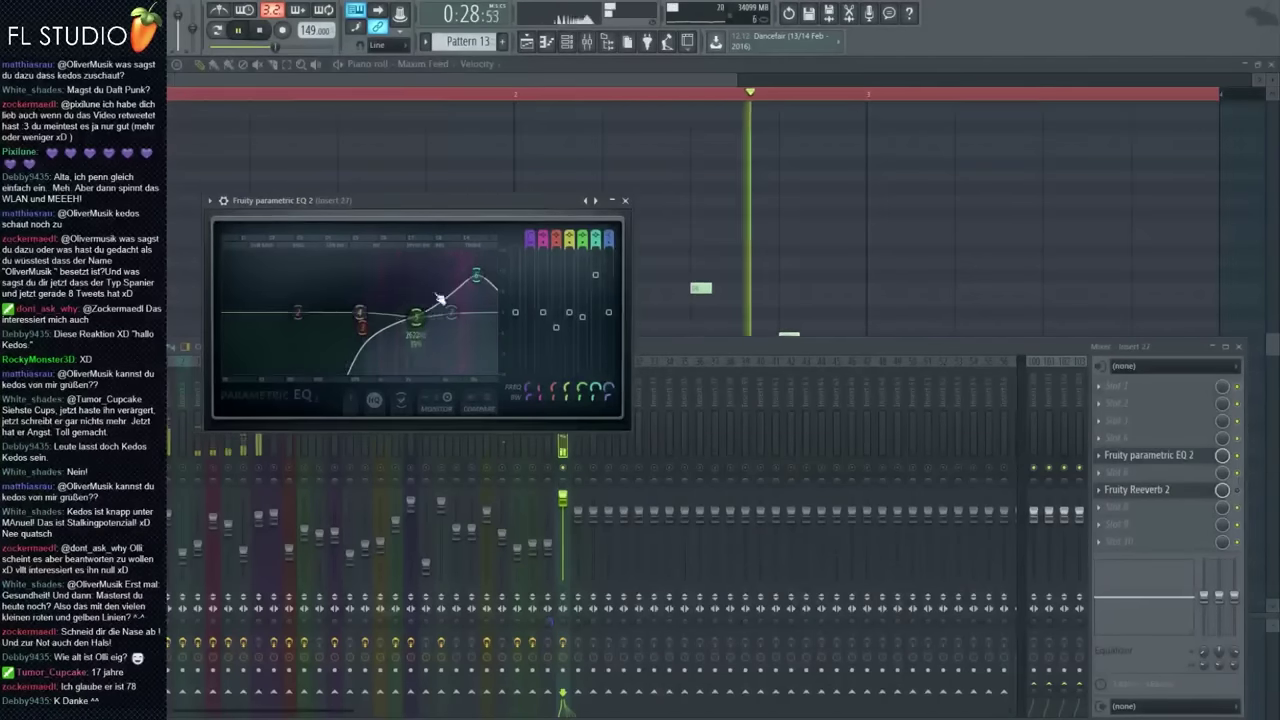
left_click_drag(476, 275, 471, 272)
Raise the wet level of Fruity Reeverb 2 on Insert 27, check it in playback and close the mixer
left_click(1137, 489)
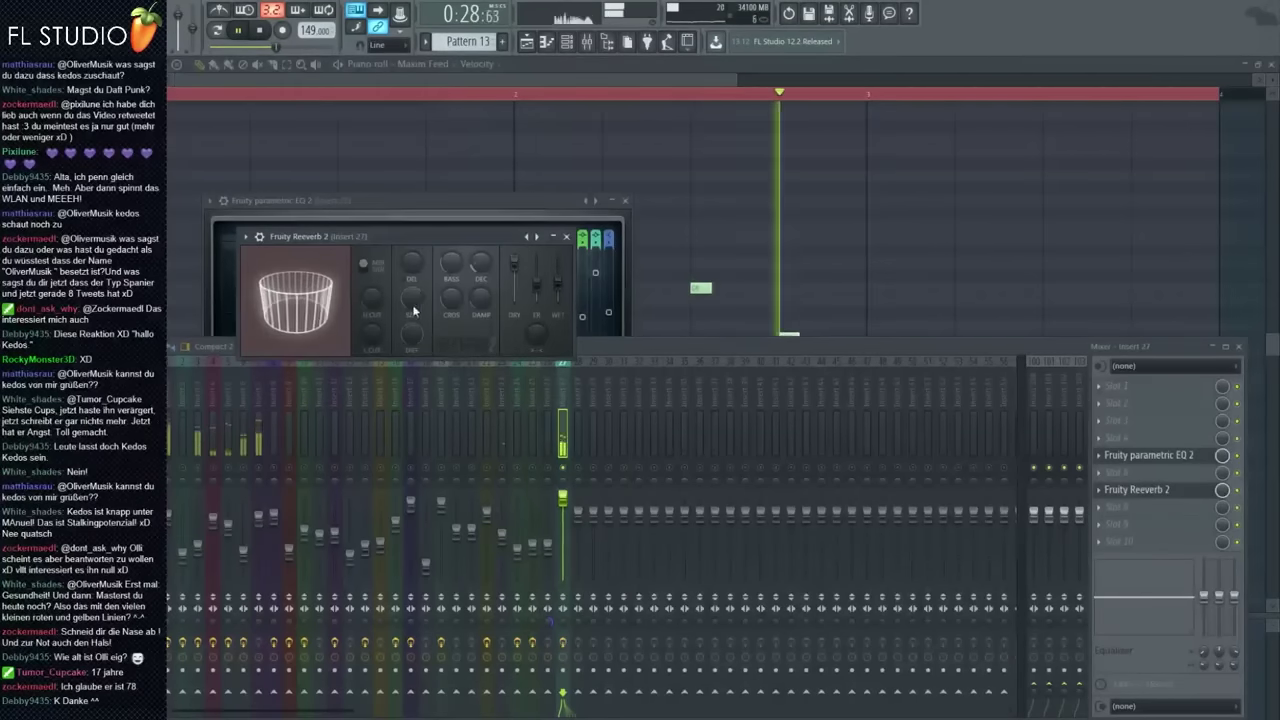
key("space")
key("space")
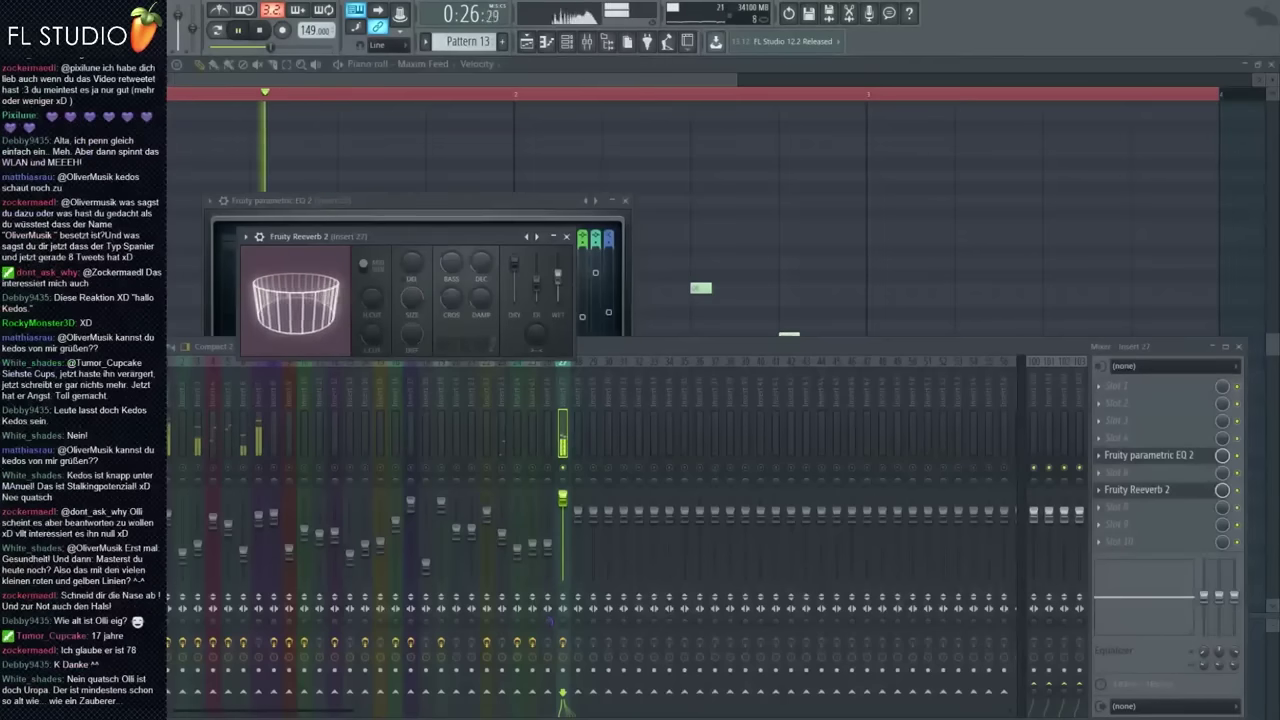
key("space")
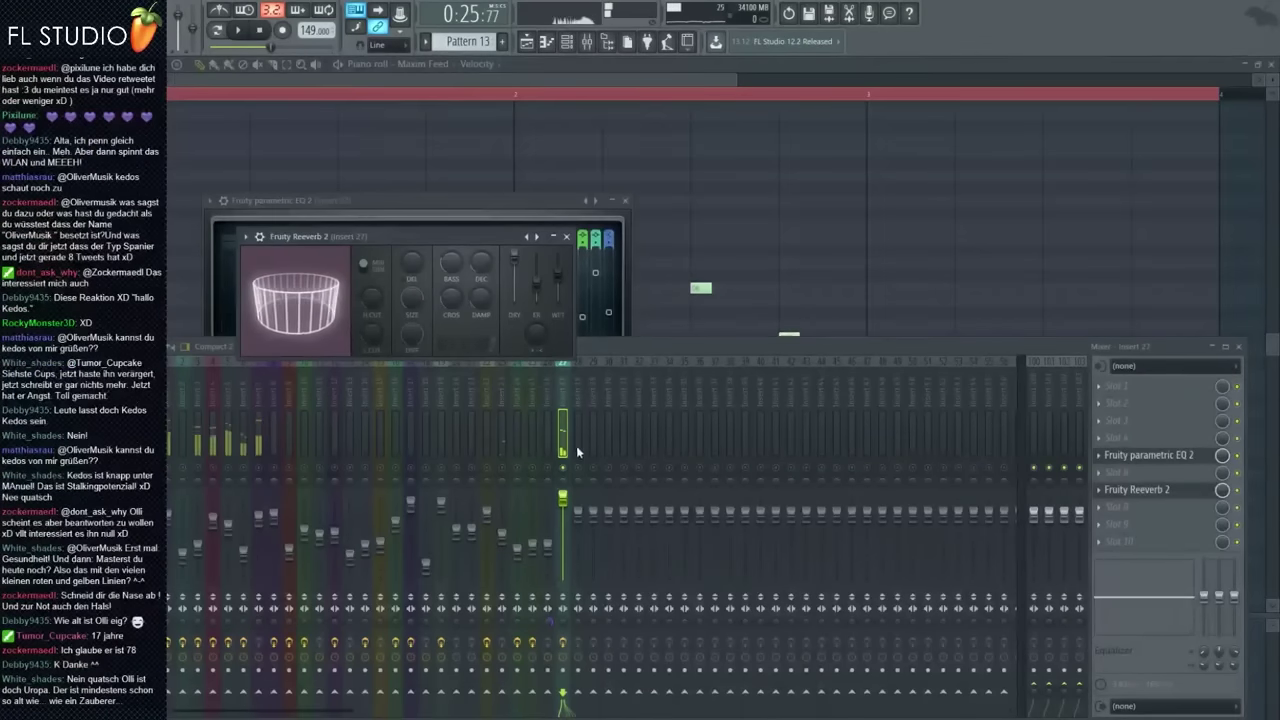
right_click(567, 467)
key("space")
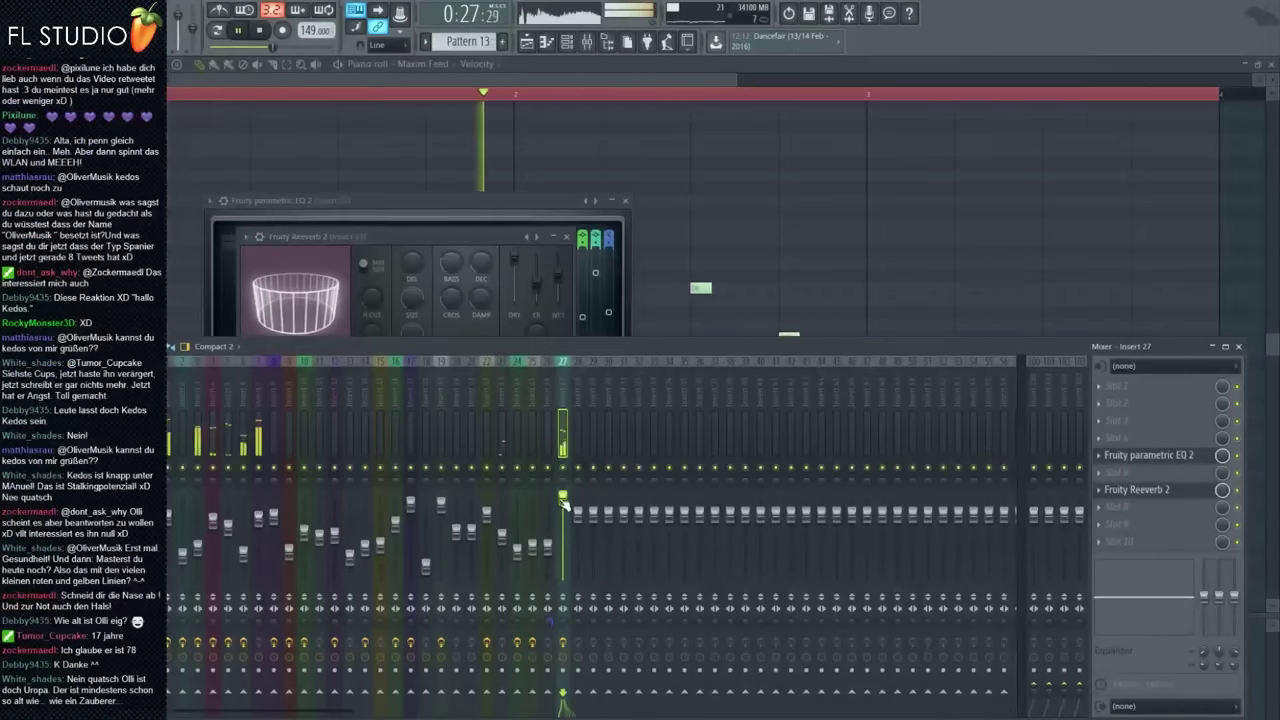
key("space")
right_click(840, 189)
Delete the melody notes on beats 2, 3 and 4 of bar 2 in Pattern 13 during playback
key("space")
right_click(609, 338)
right_click(701, 288)
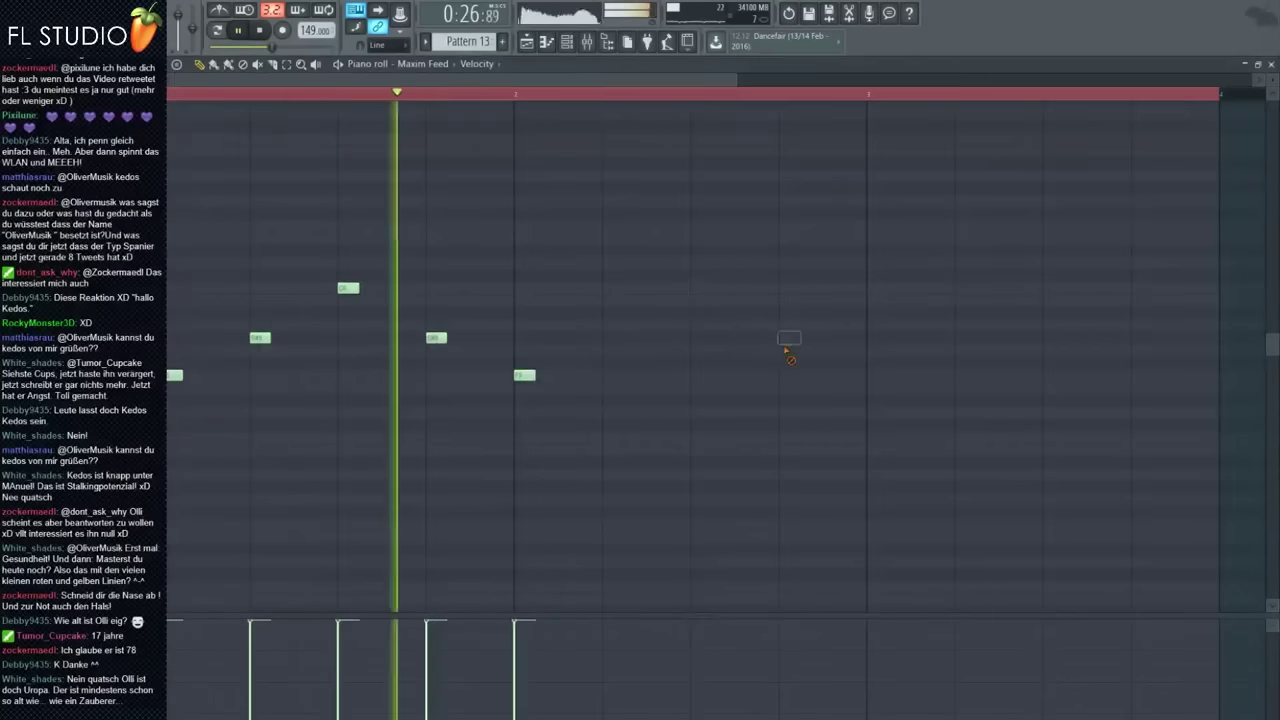
right_click(789, 337)
Select all remaining melody notes, transpose them down one octave so the phrase starts on F4, and play it
scroll(600, 240, "down", 1)
left_click_drag(633, 182, 182, 432)
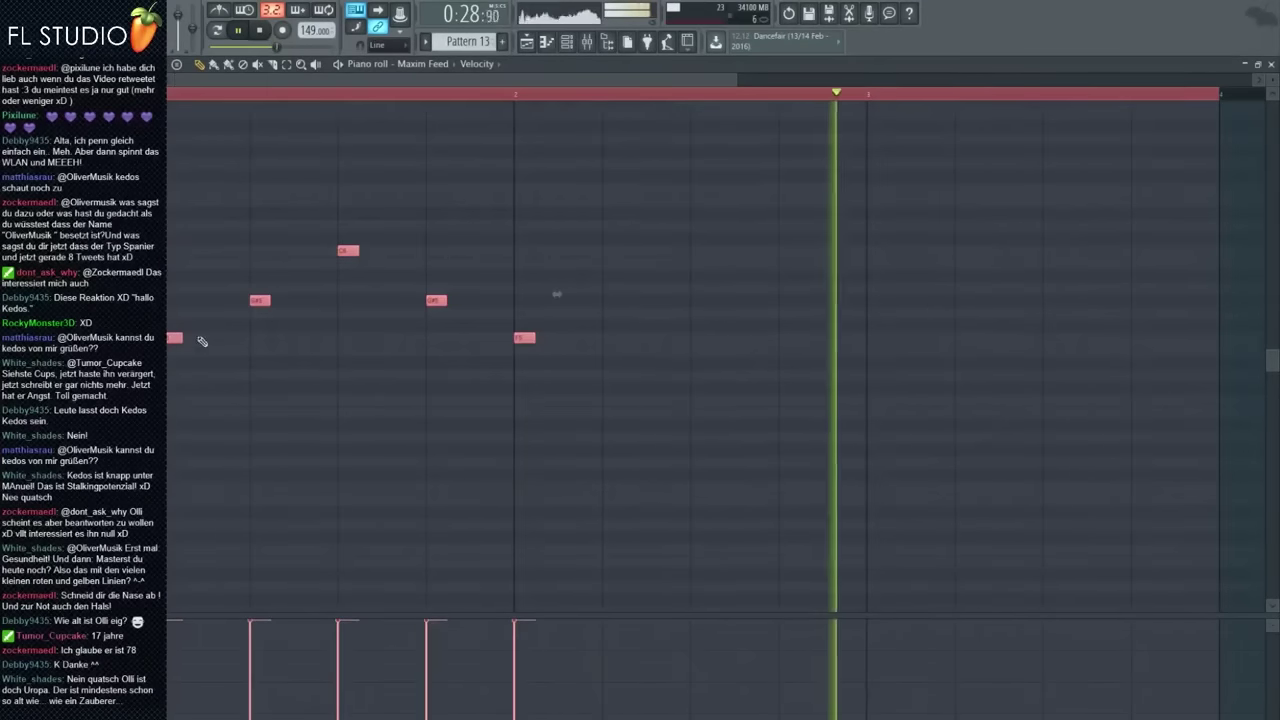
key("space")
left_click_drag(174, 344, 174, 487)
key("space")
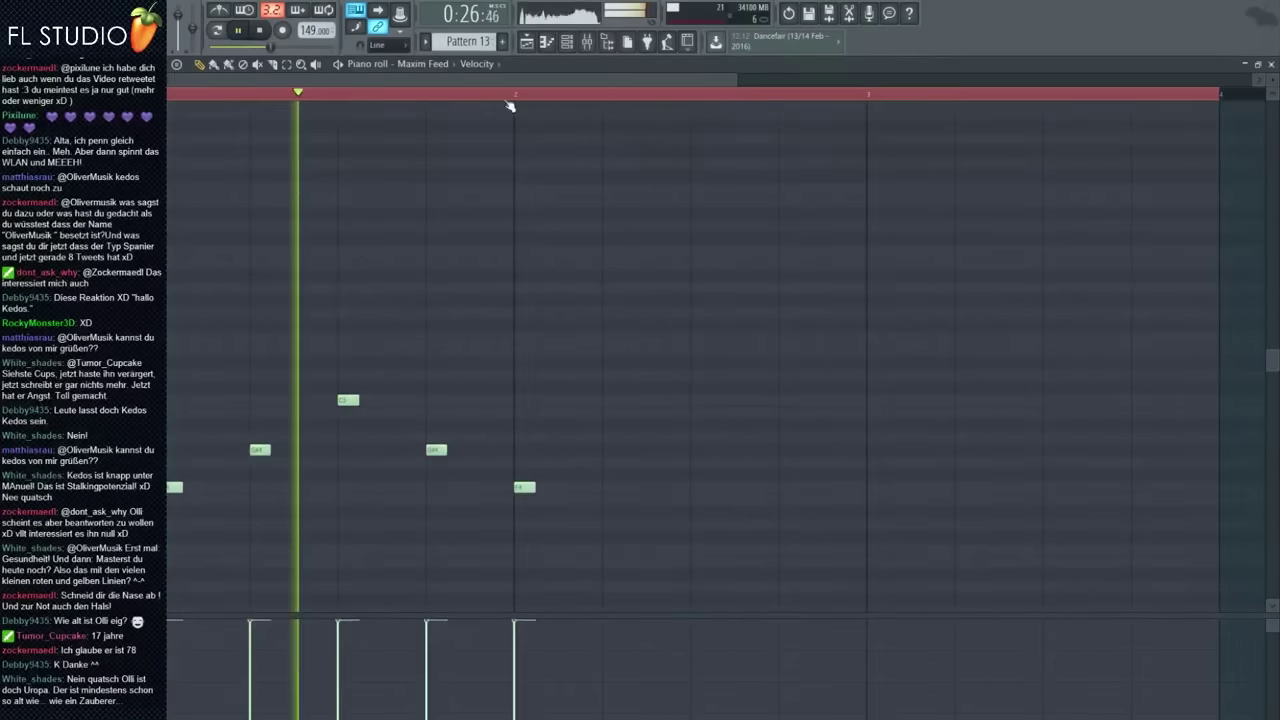
In the playlist, move the Pattern 13 clip to bar 21 on the track directly below the repeated one-shot clips
key("F5")
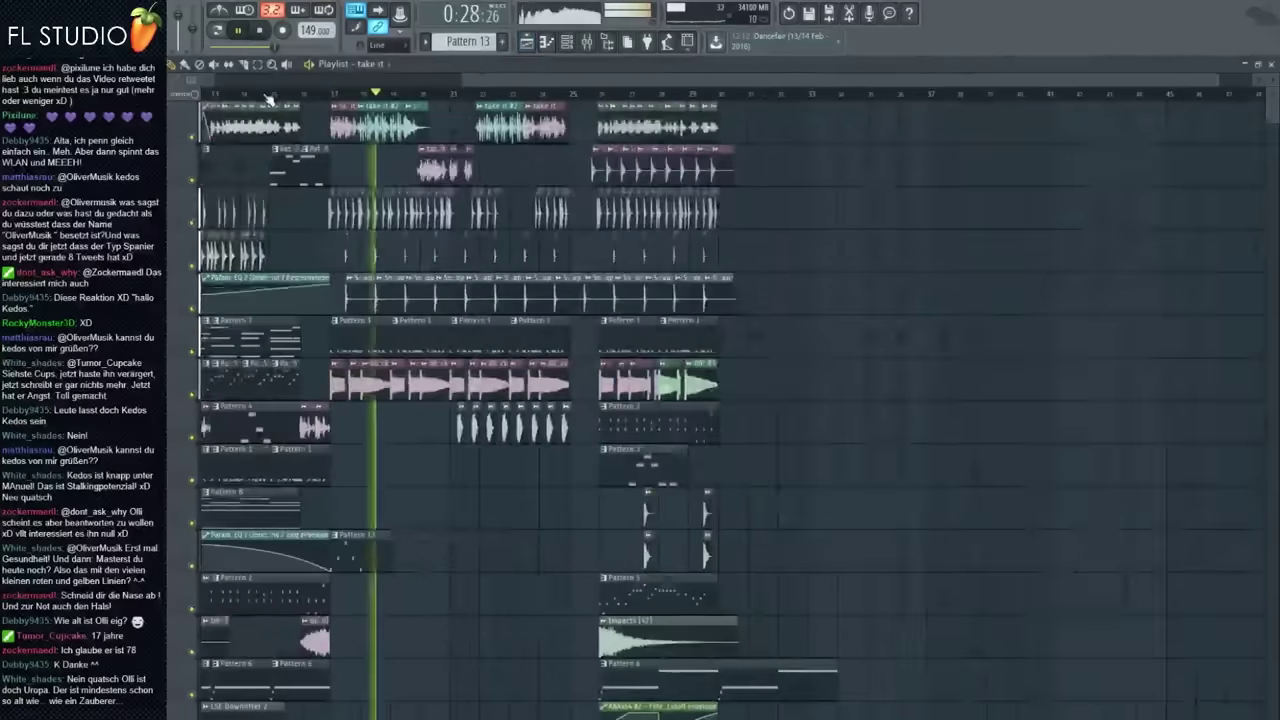
left_click(257, 95)
scroll(238, 97, "up", 2)
scroll(420, 512, "up", 2)
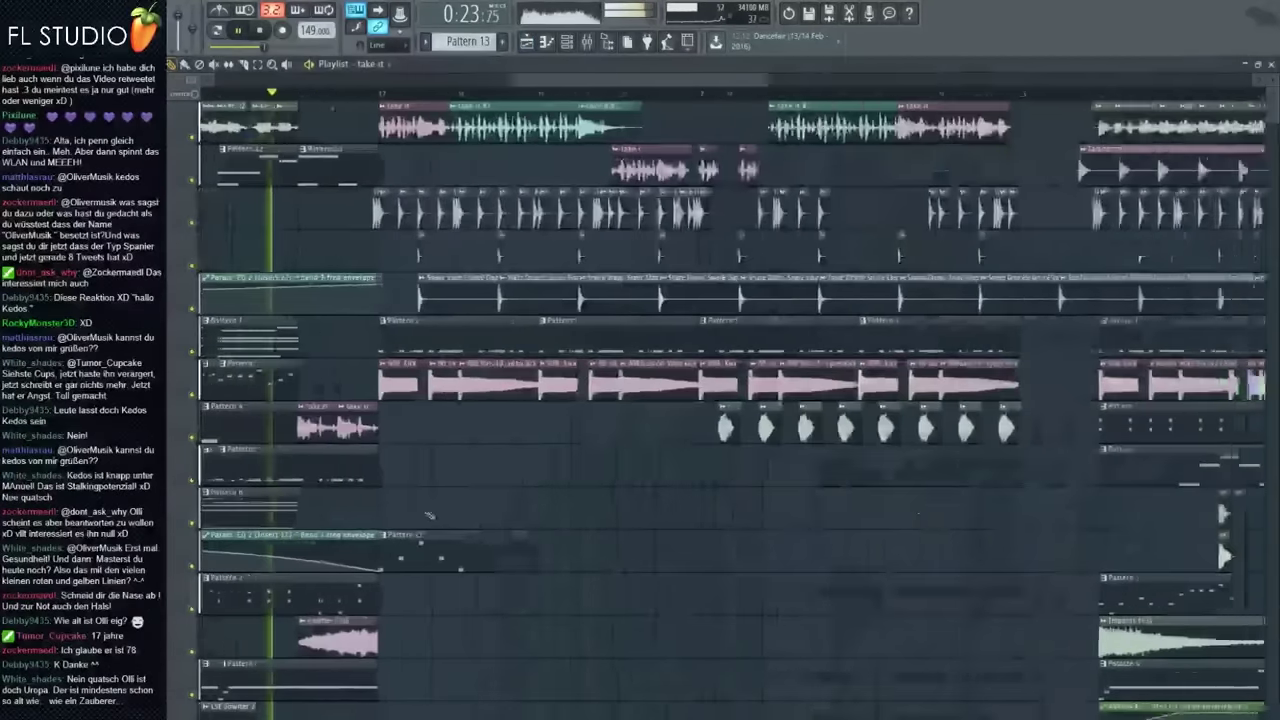
left_click(434, 549)
left_click_drag(440, 553, 777, 559)
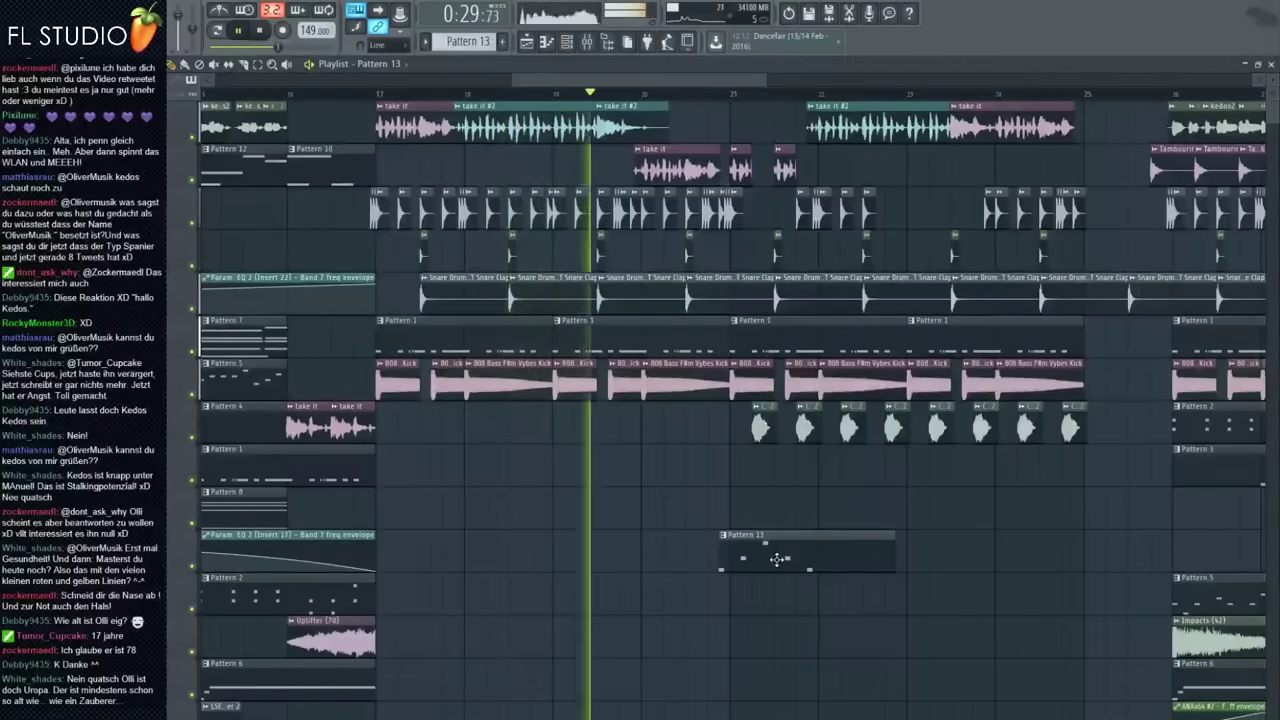
left_click_drag(777, 559, 787, 474)
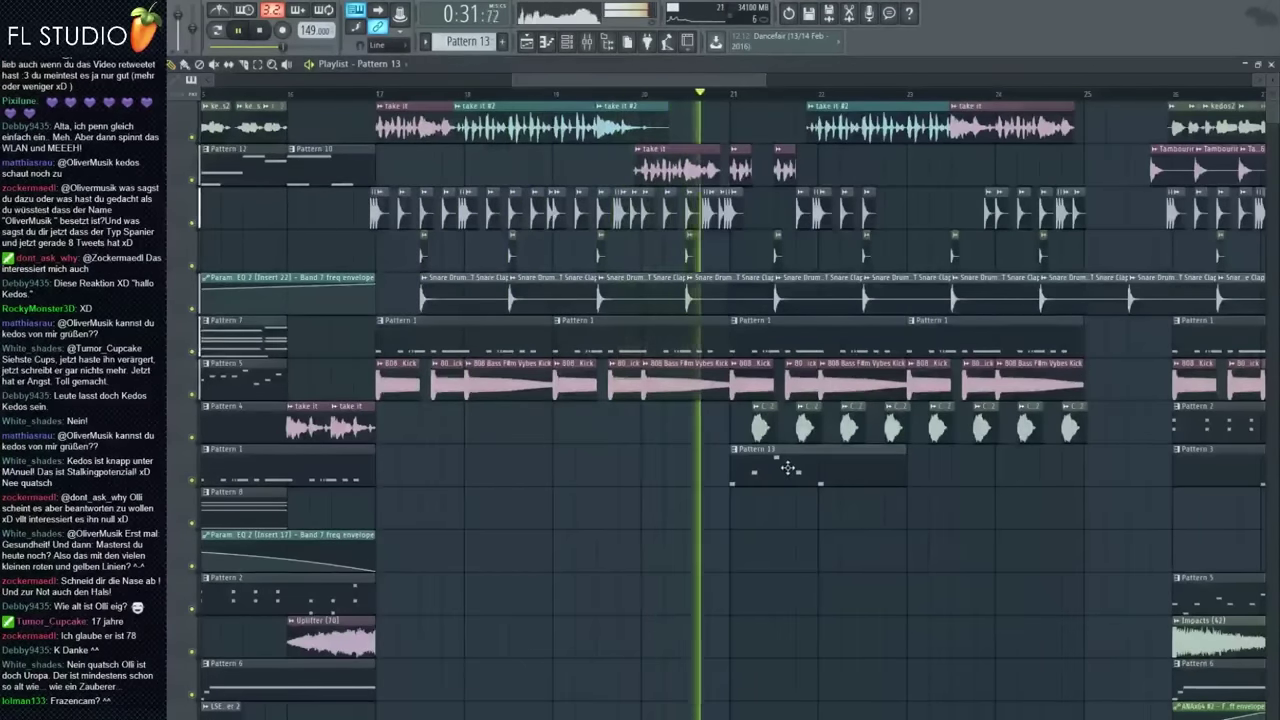
Play the arrangement from the middle of bar 16 into the drop, then stop playback
scroll(768, 517, "down", 3)
key("space")
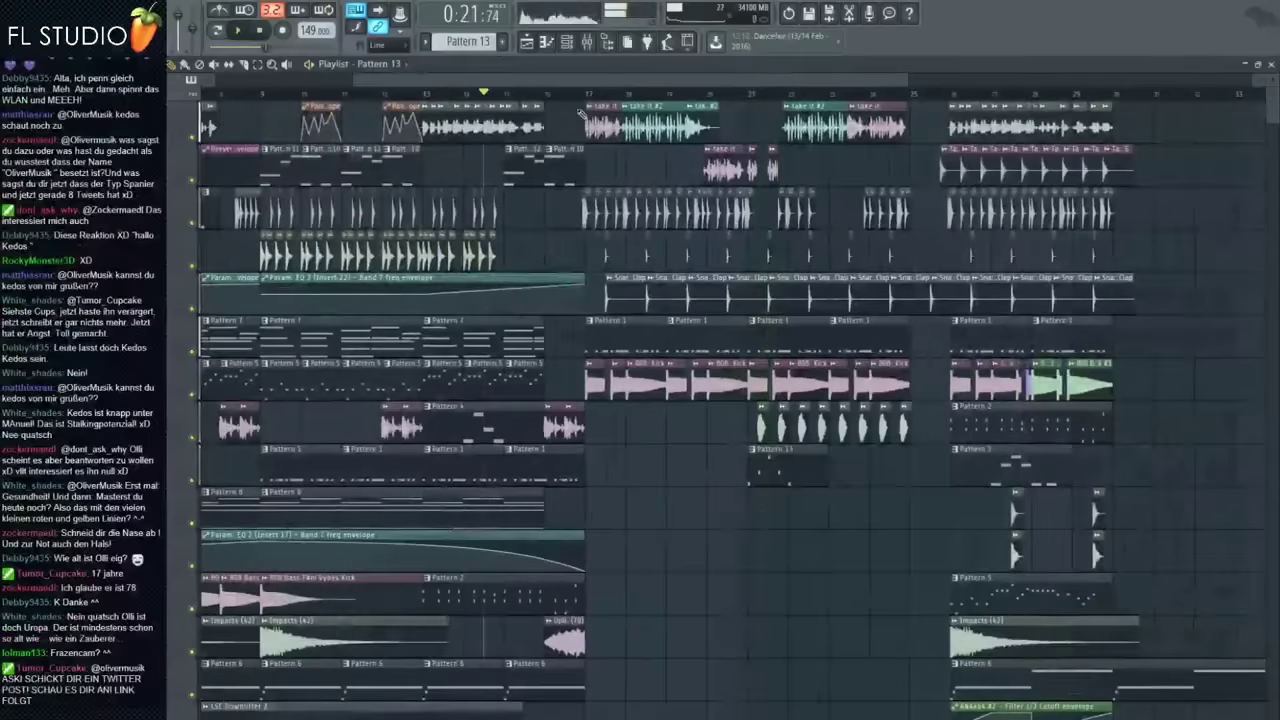
left_click(557, 93)
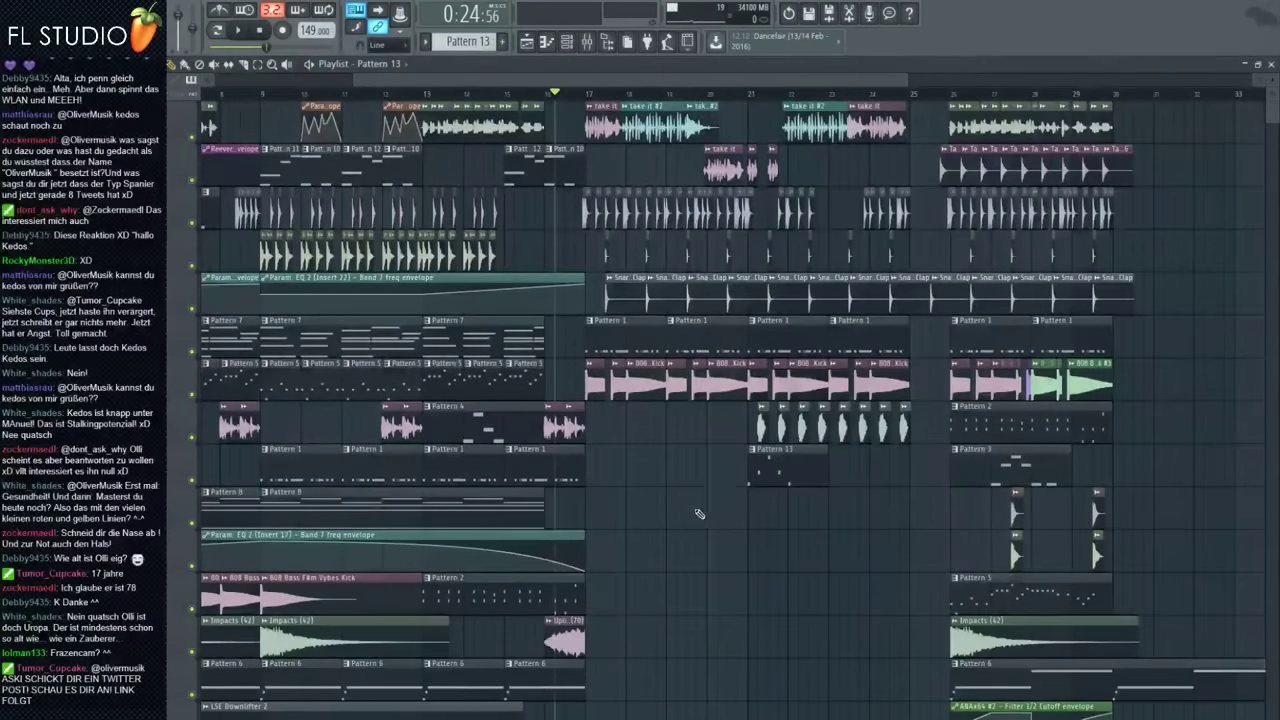
scroll(700, 514, "up", 3)
key("space")
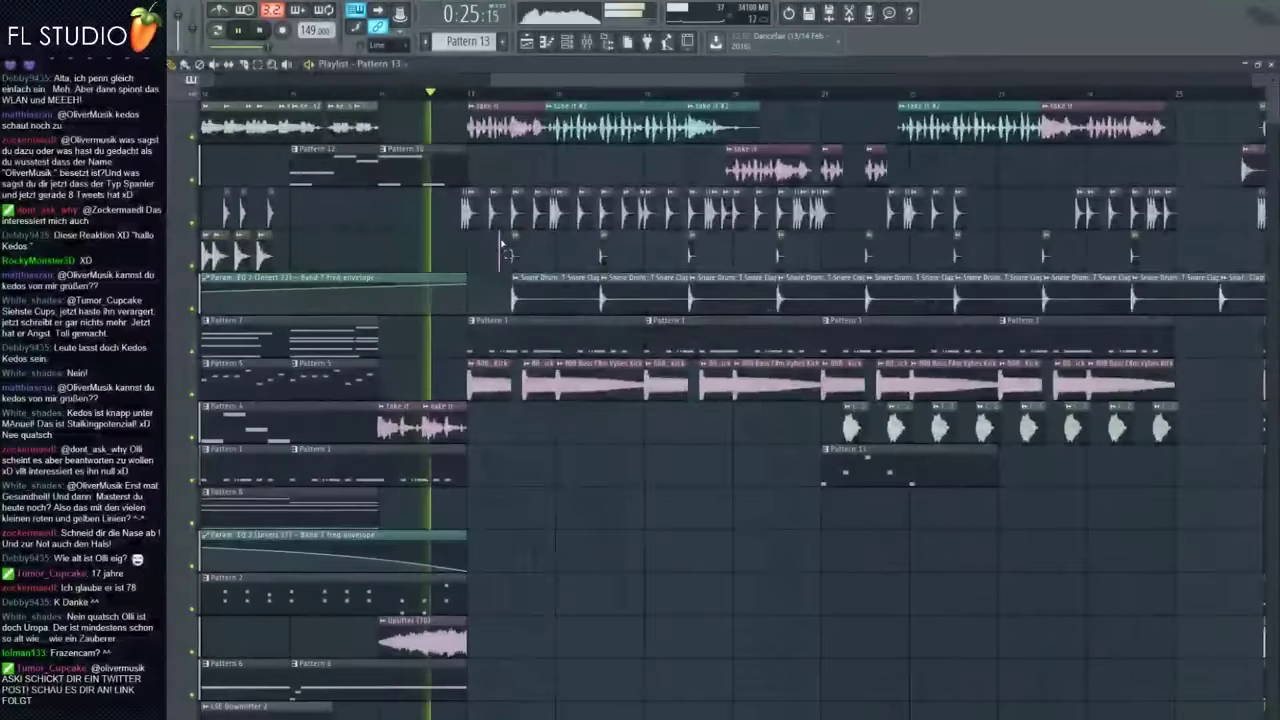
key("space")
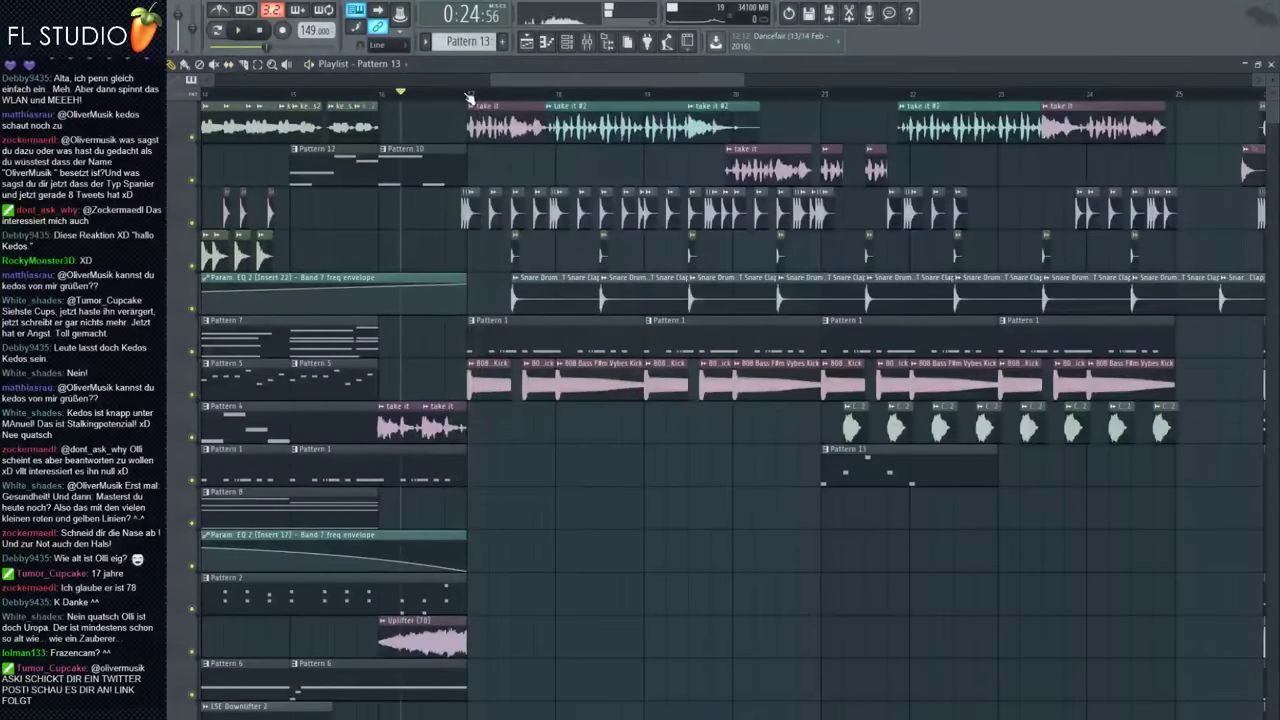
Solo the 808 Kick and bass track, listen to it from bar 17, and restore all tracks
left_click(194, 396, "ctrl")
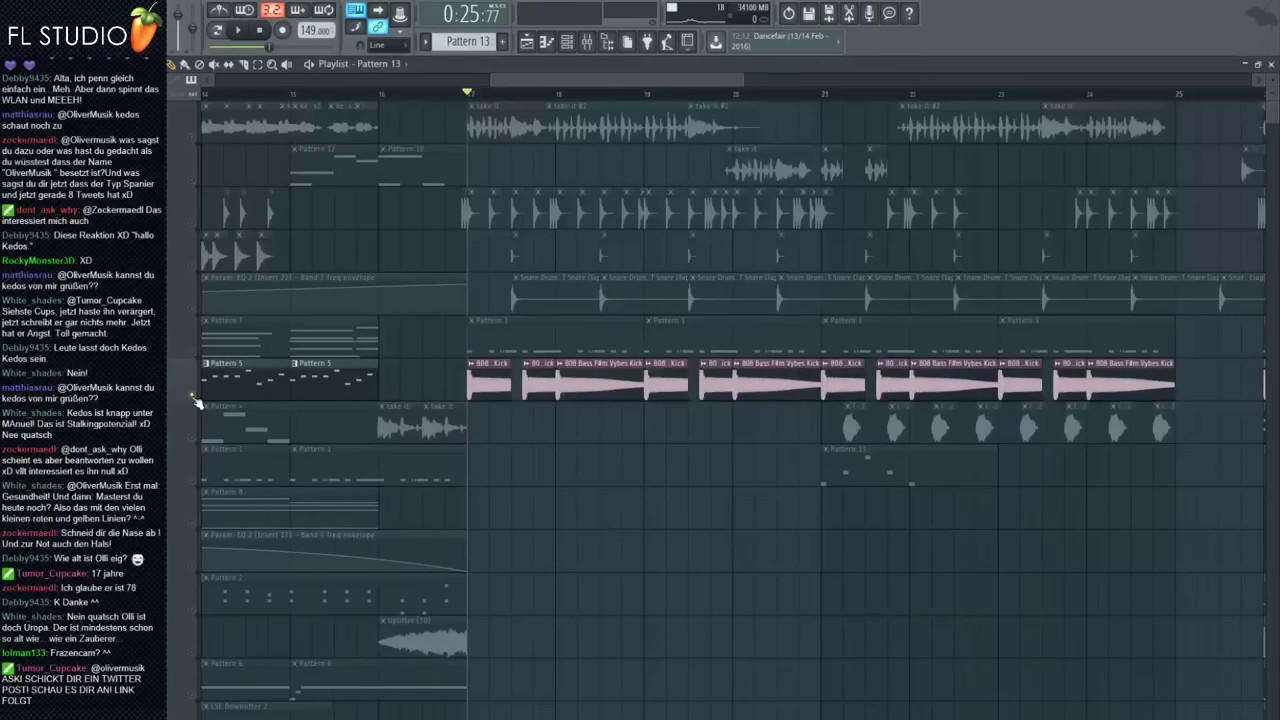
key("space")
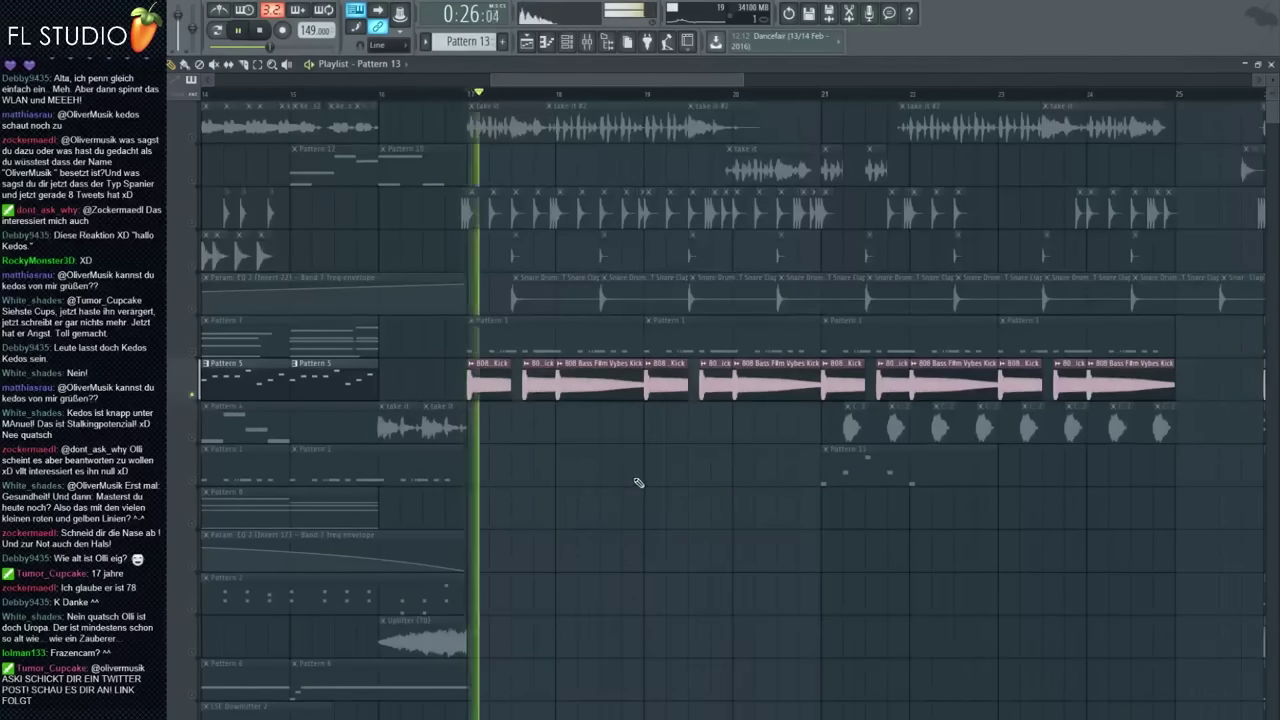
key("space")
left_click(195, 398, "ctrl")
left_click(194, 398, "ctrl")
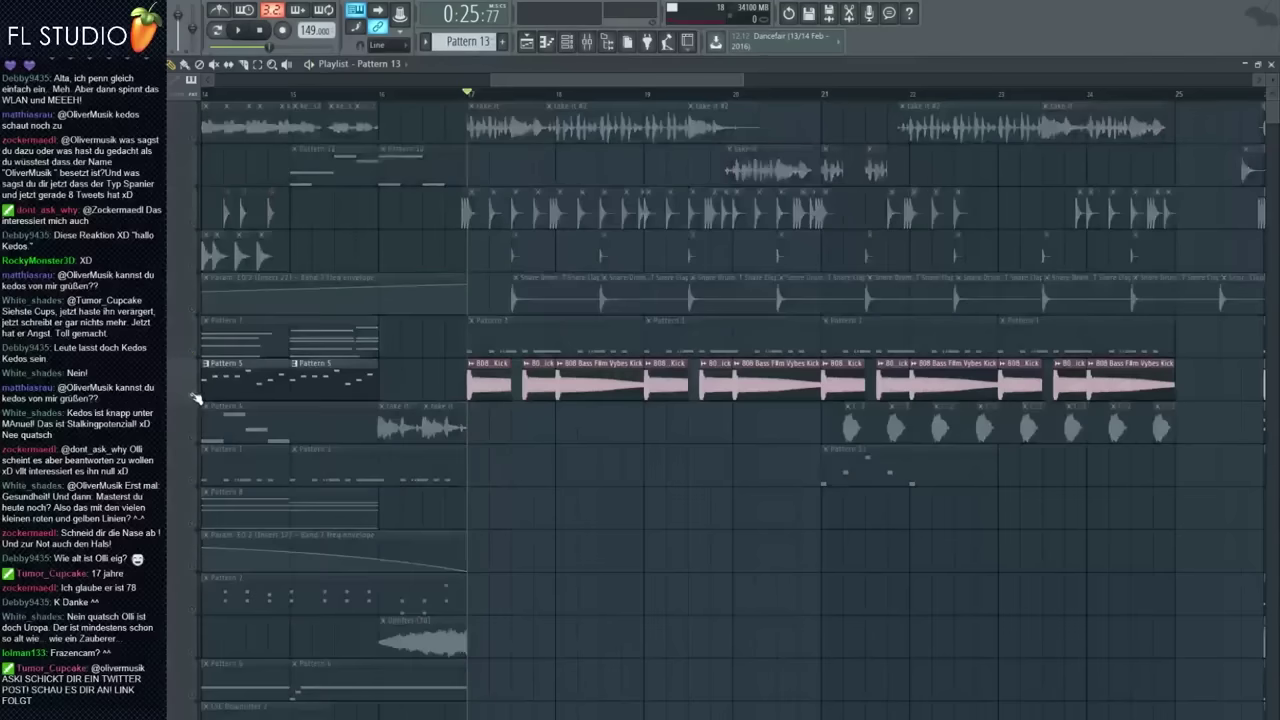
left_click(194, 398, "ctrl")
Play the drop with the mixer open and select Insert 7
left_click_drag(584, 402, 597, 445)
left_click(572, 44)
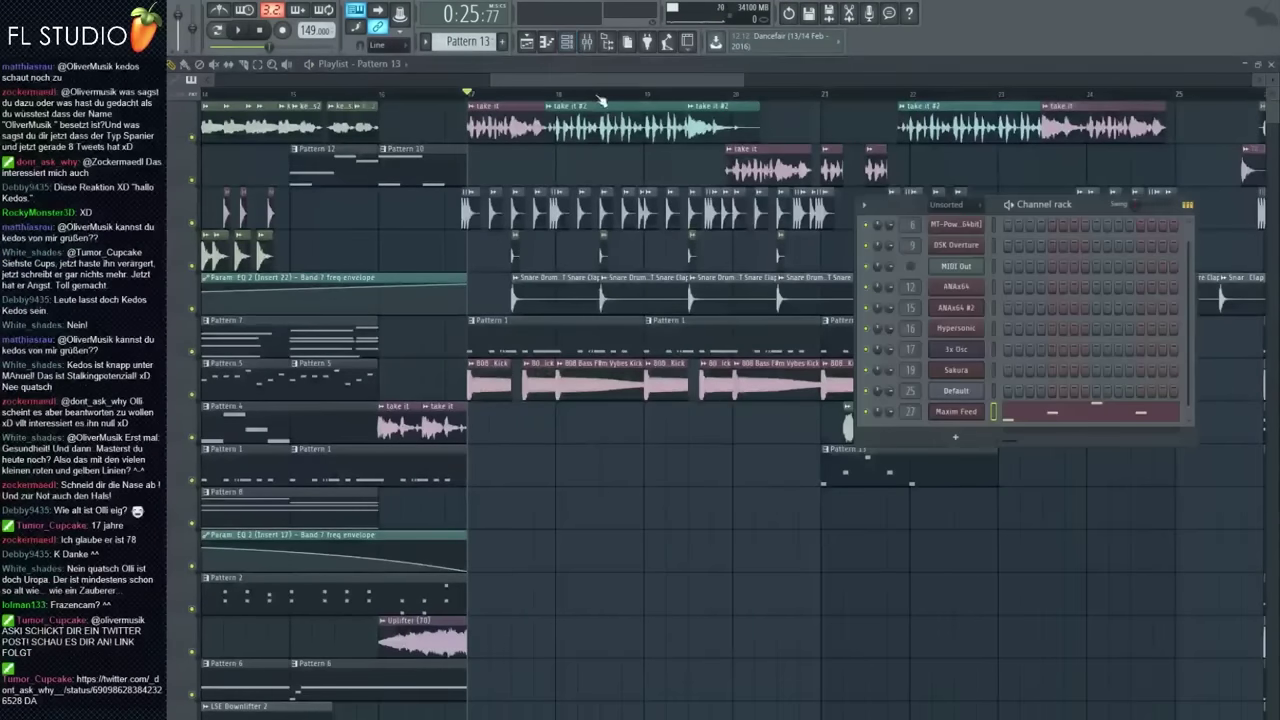
left_click(589, 46)
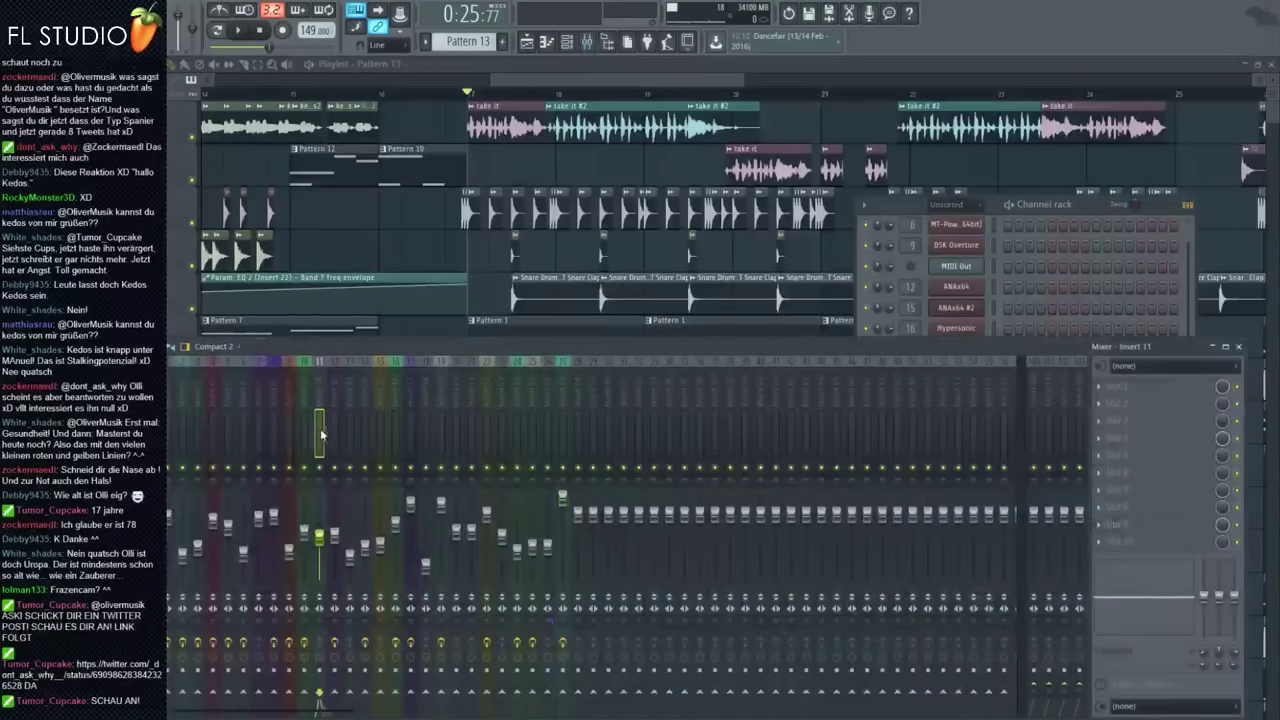
key("space")
left_click(260, 445)
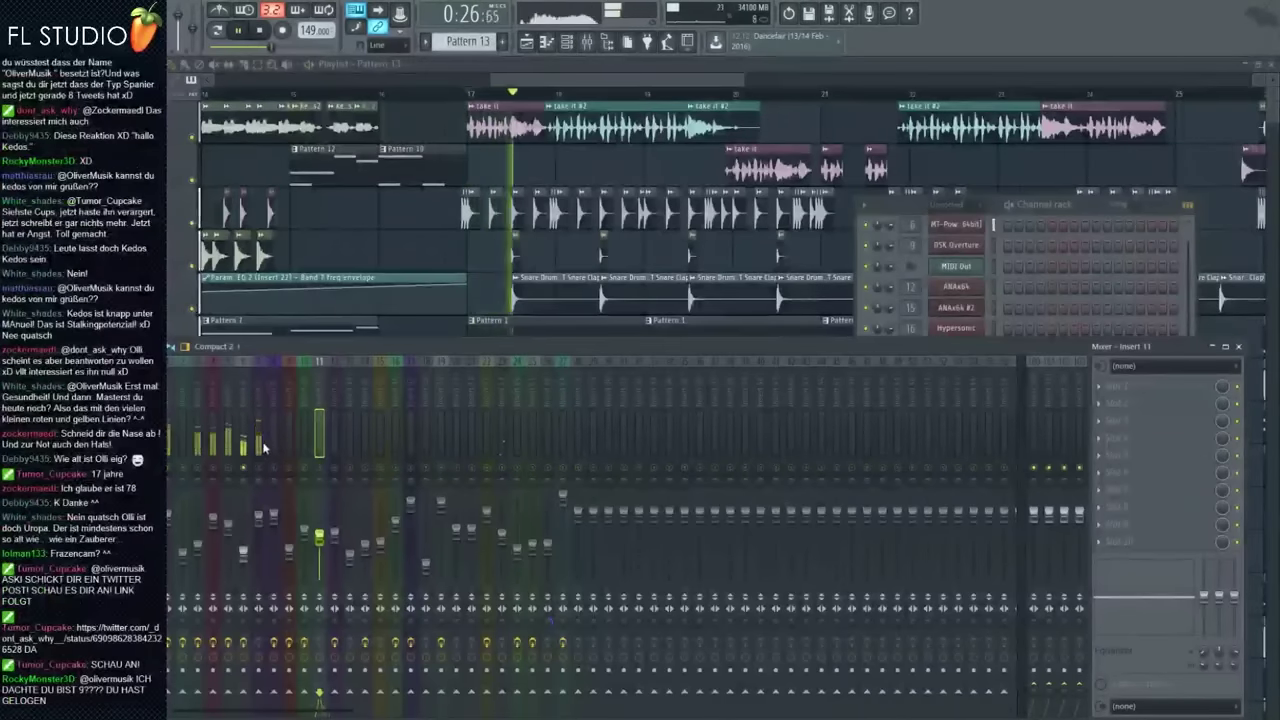
Try Fruity WaveShaper in slot 5 of Insert 7, bending its curve below the diagonal while testing the sound
key("F8")
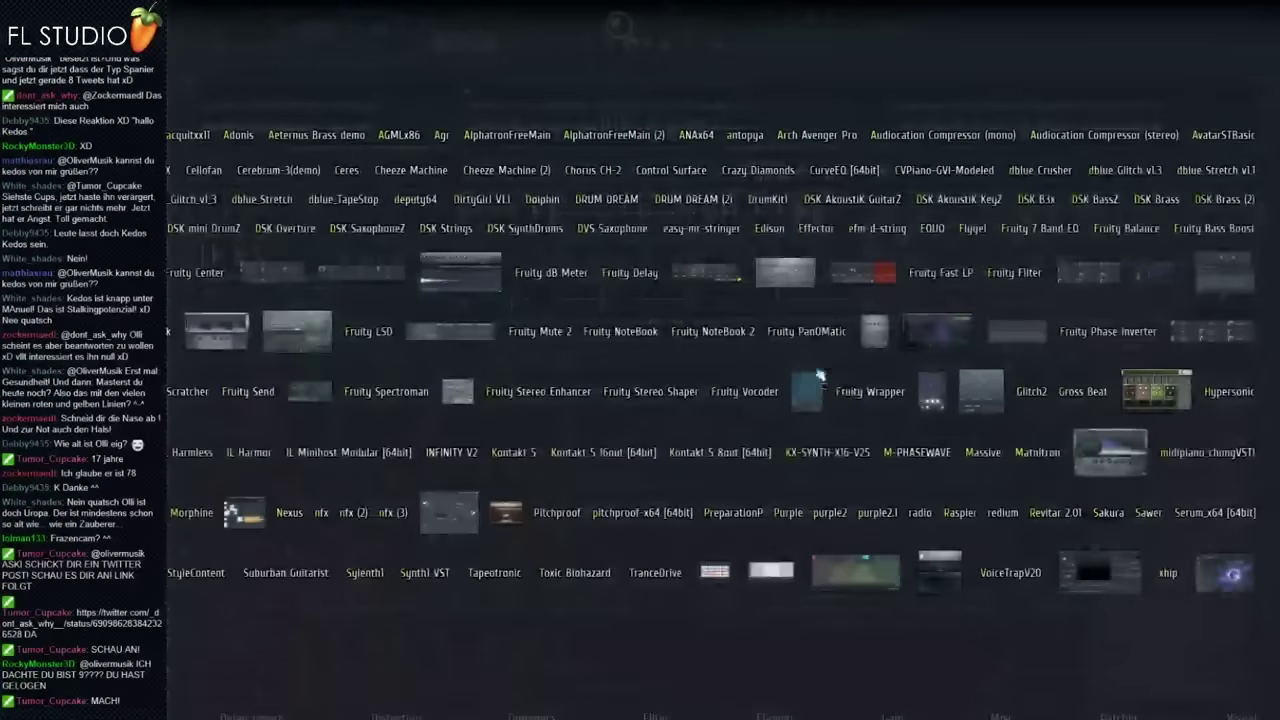
left_click_drag(822, 397, 1154, 455)
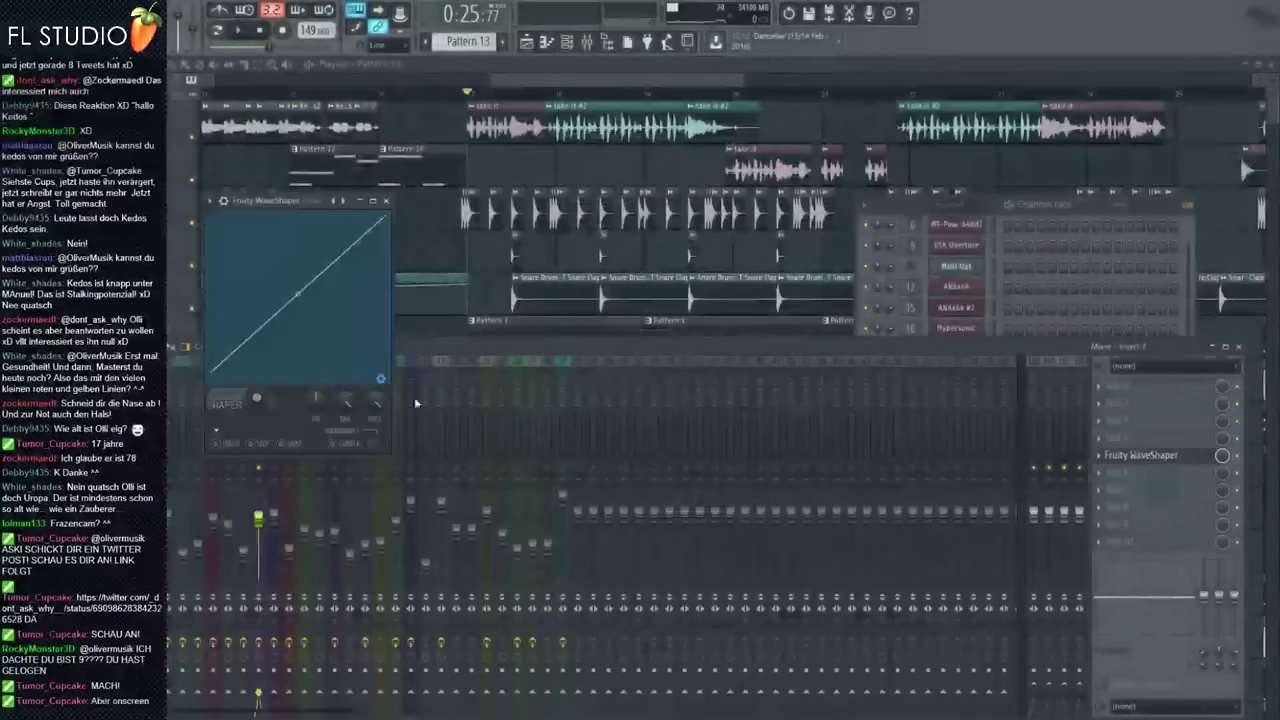
left_click_drag(283, 202, 822, 240)
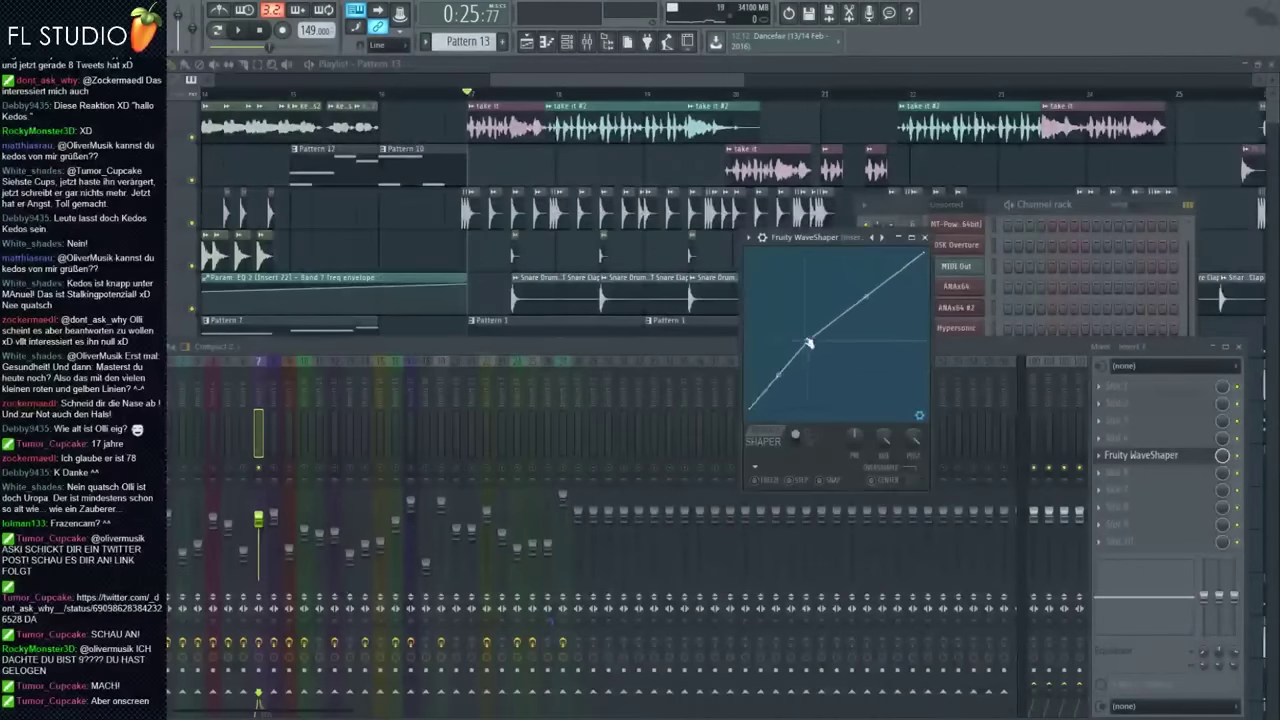
key("space")
left_click_drag(809, 344, 796, 375)
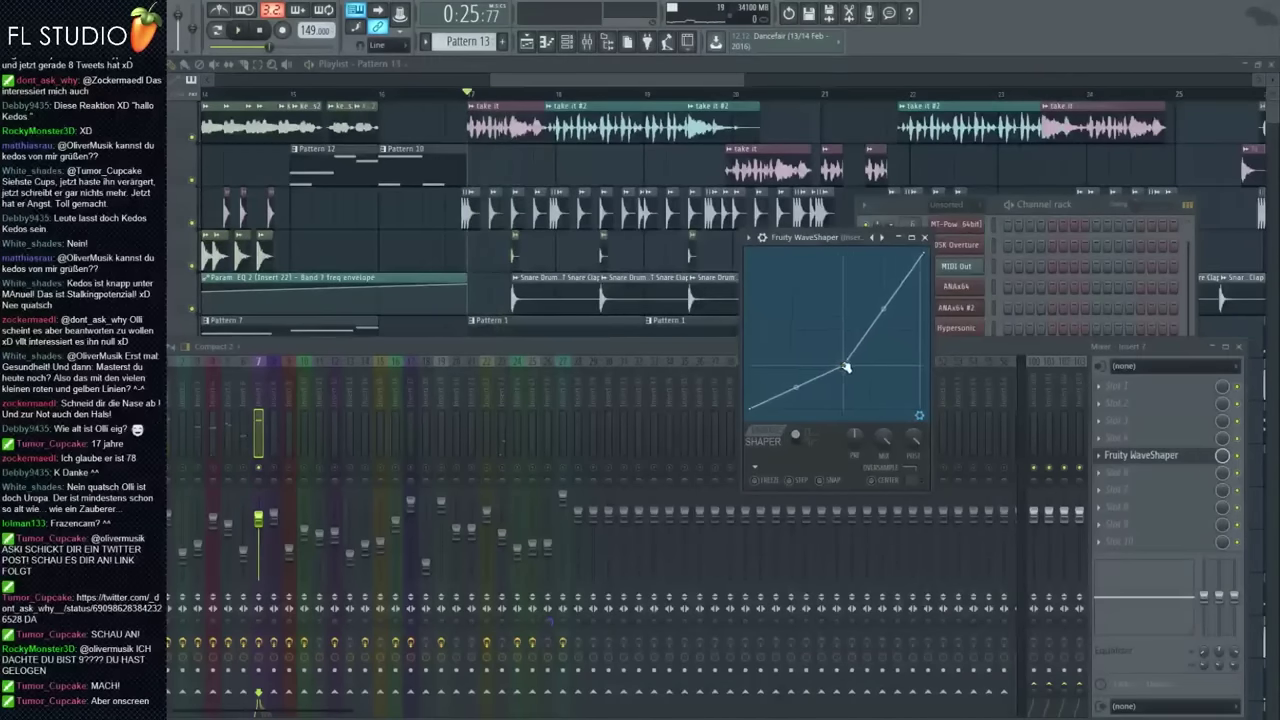
Try Hardcore in place of Fruity WaveShaper in slot 5 of Insert 7 and play the drop through it
key("F8")
left_click_drag(1152, 392, 1139, 455)
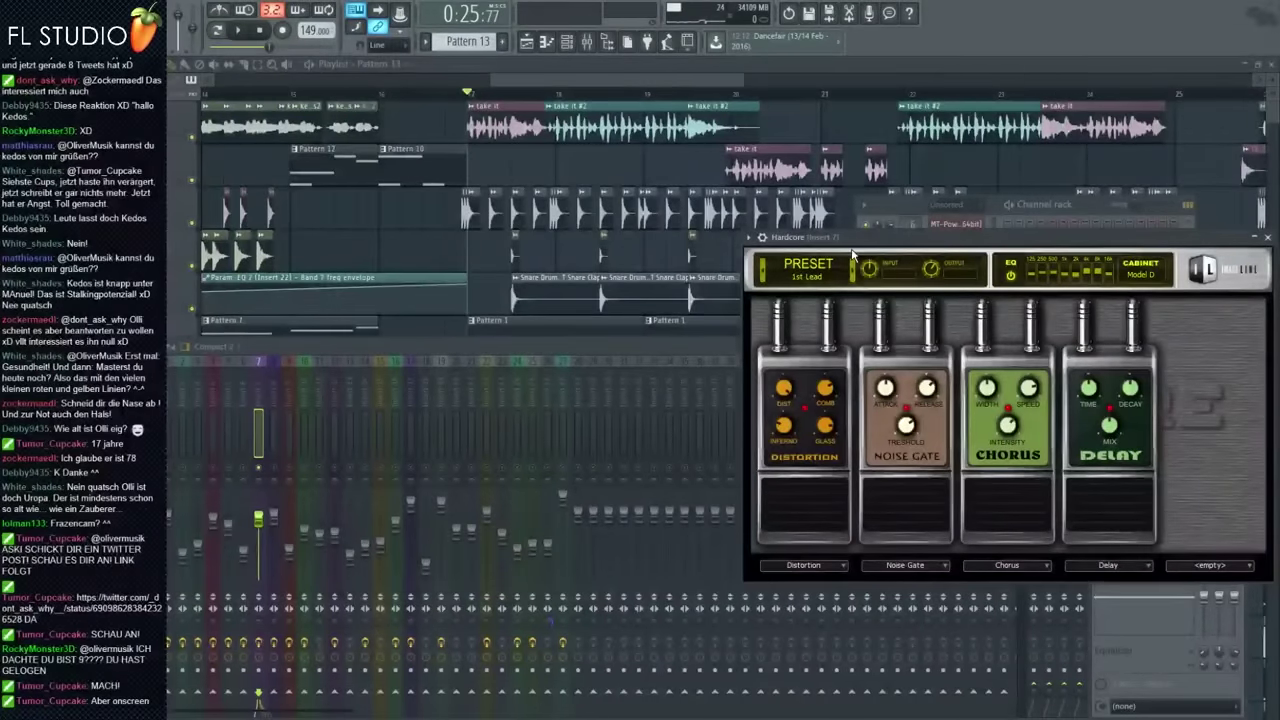
left_click_drag(832, 241, 760, 244)
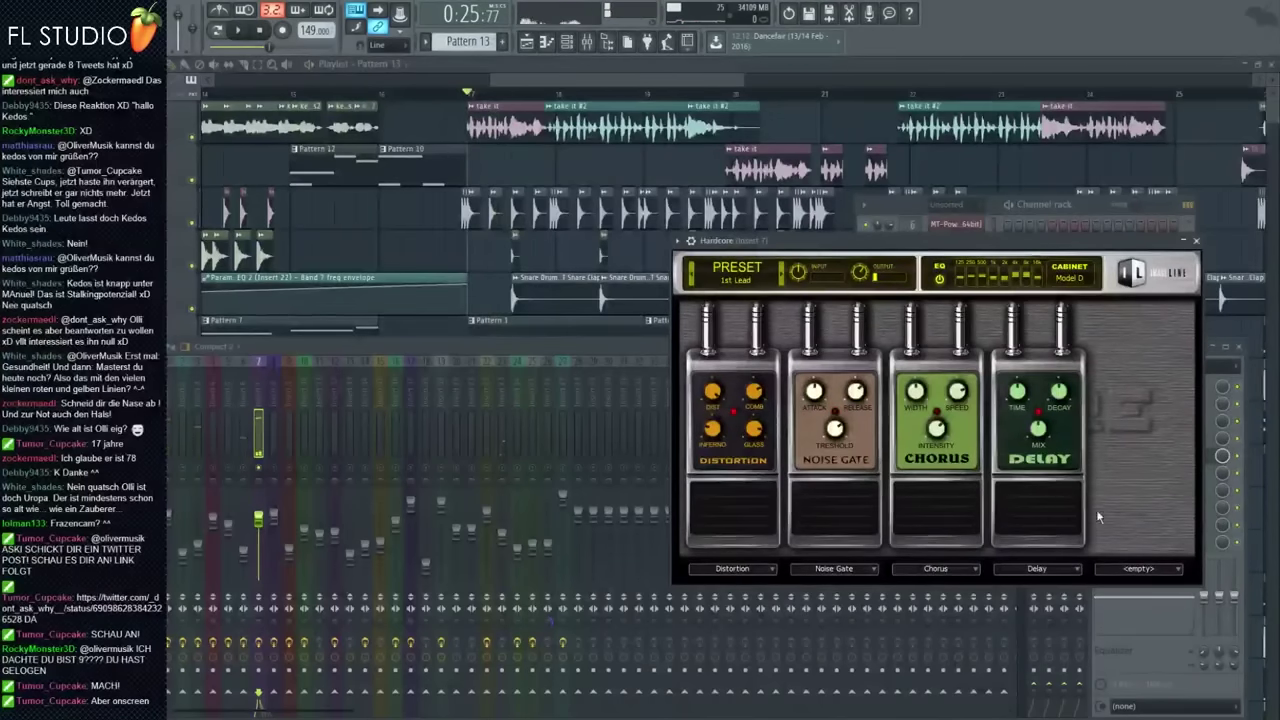
key("space")
left_click(310, 464)
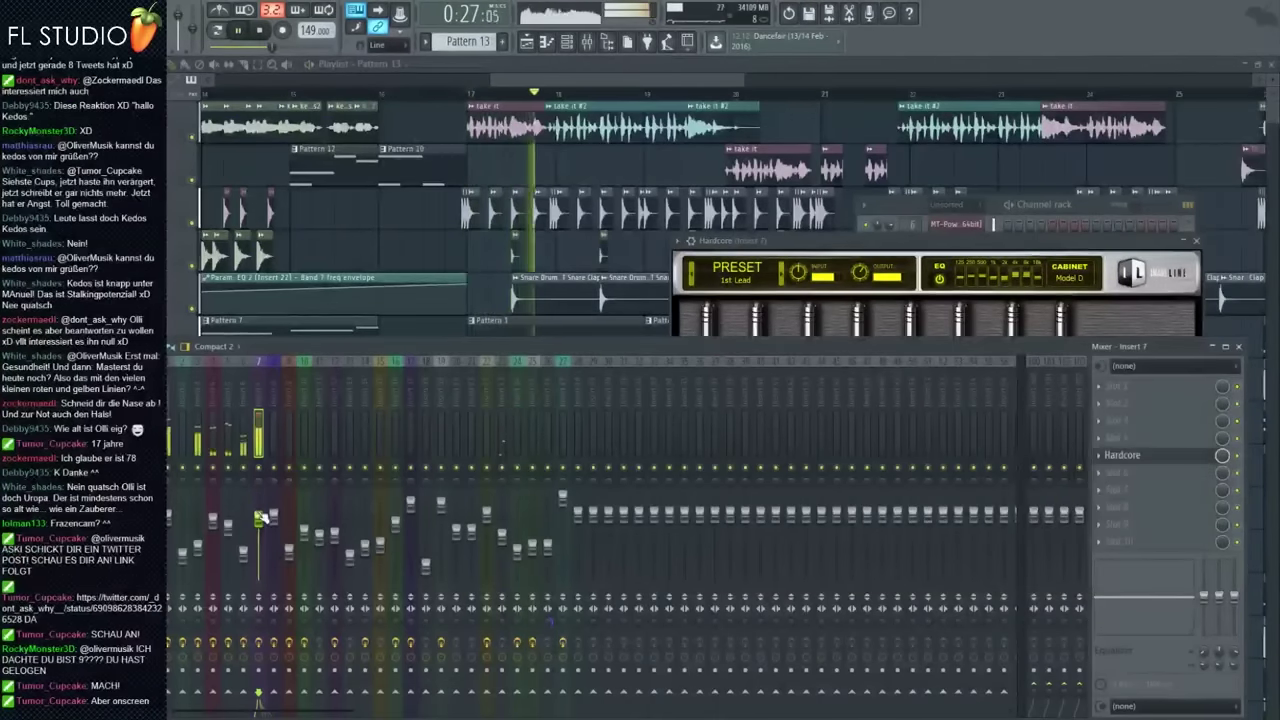
key("space")
left_click_drag(816, 243, 836, 234)
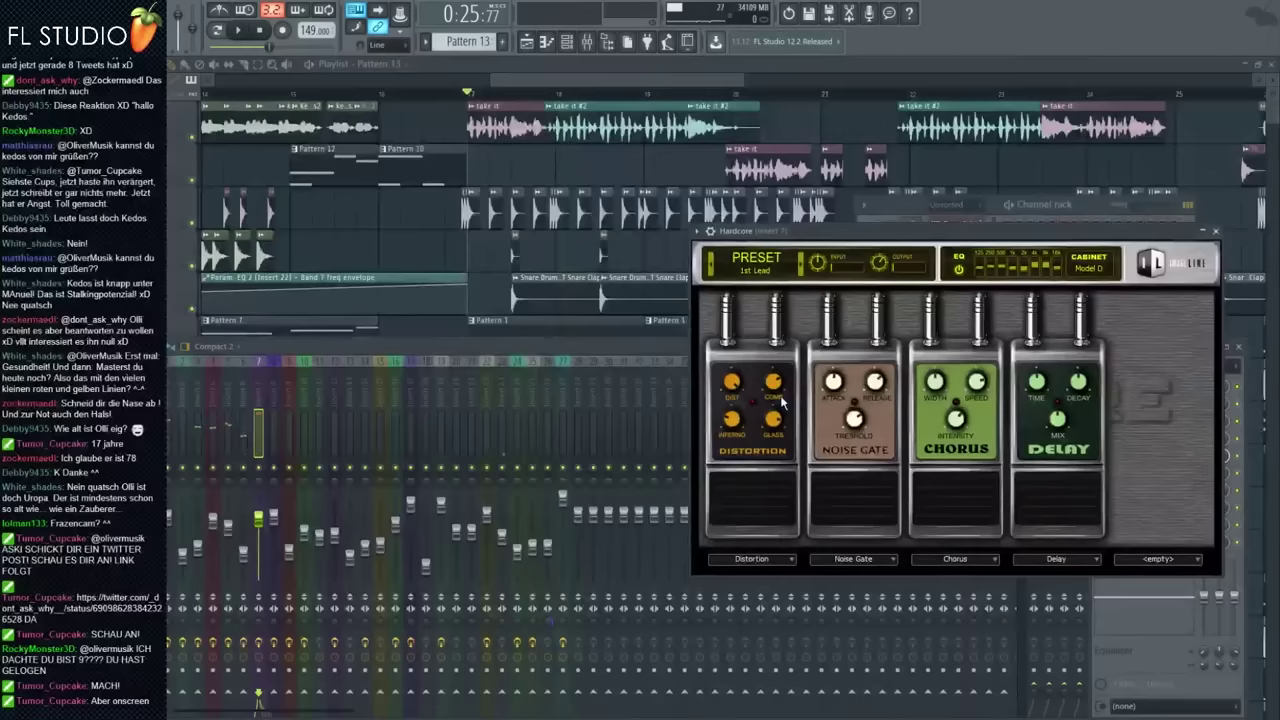
key("space")
left_click(622, 347)
key("space")
Remove Hardcore from slot 5 of Insert 7 and play the drop without it
left_click(1099, 455)
mouse_move(1124, 445)
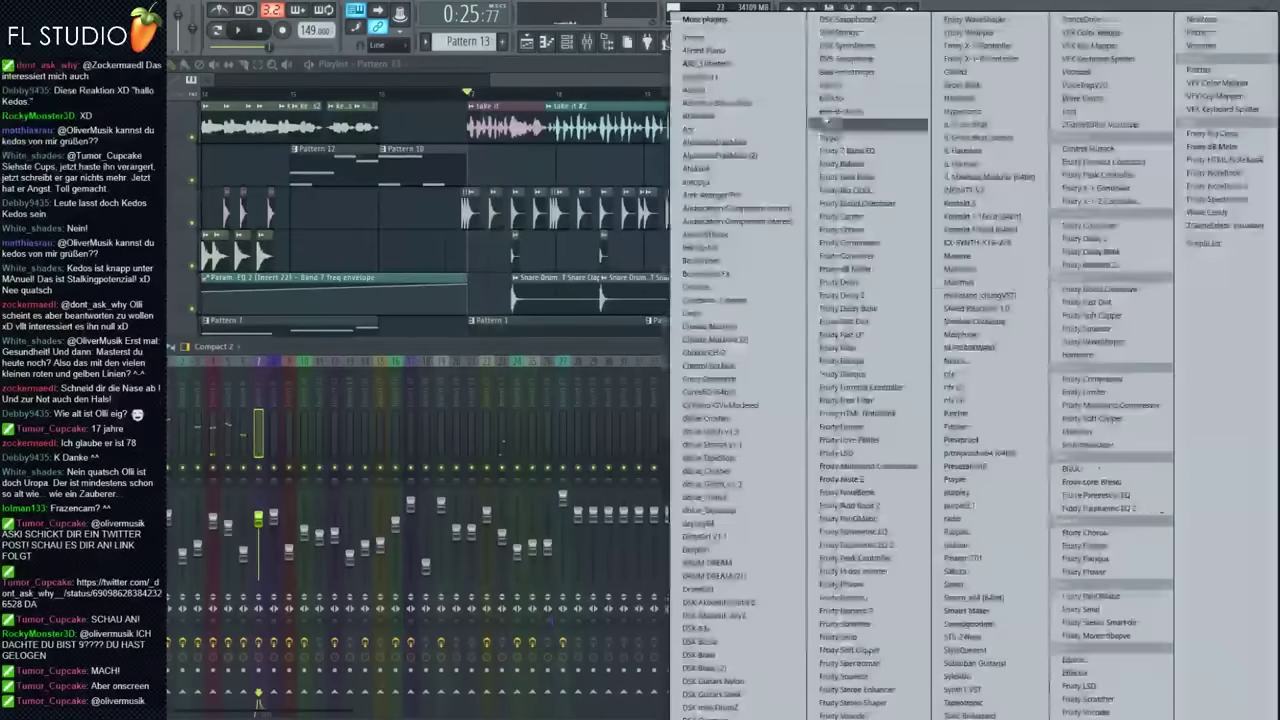
left_click(735, 38)
key("space")
key("space")
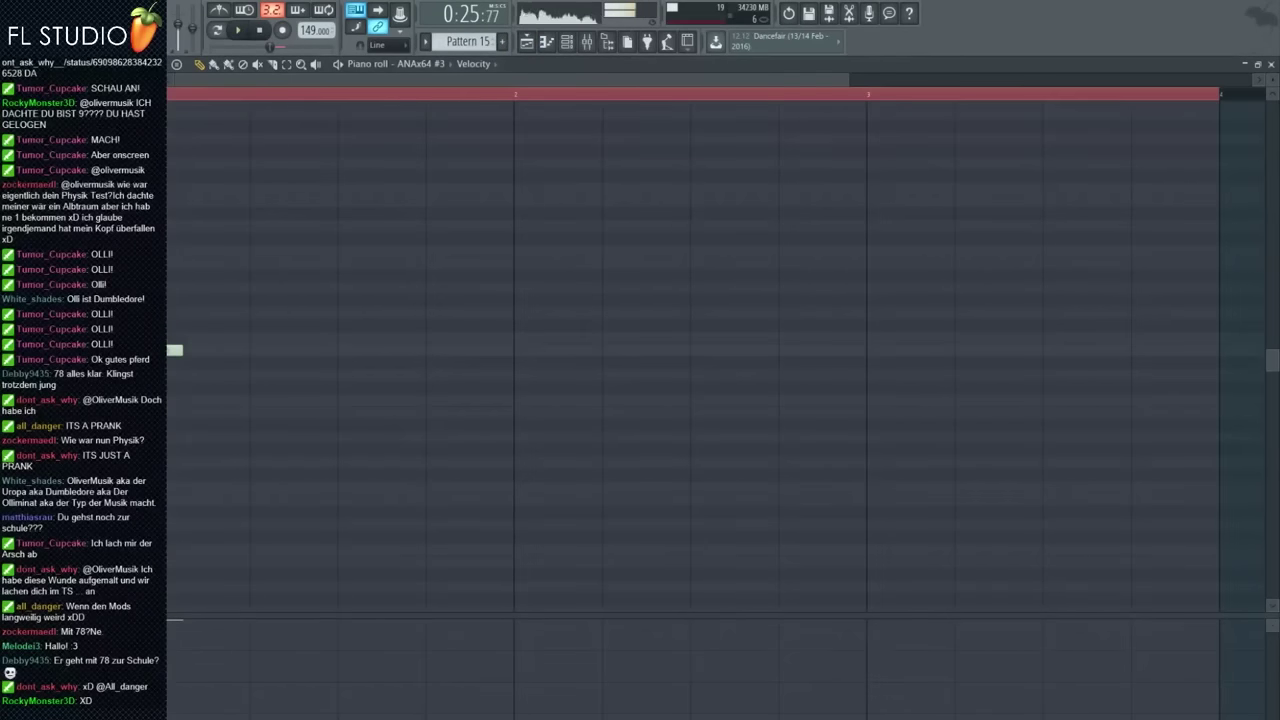
Lower the opening ANAx64 #3 note in Pattern 15, lengthen it to one beat, and play it
left_click_drag(182, 350, 242, 354)
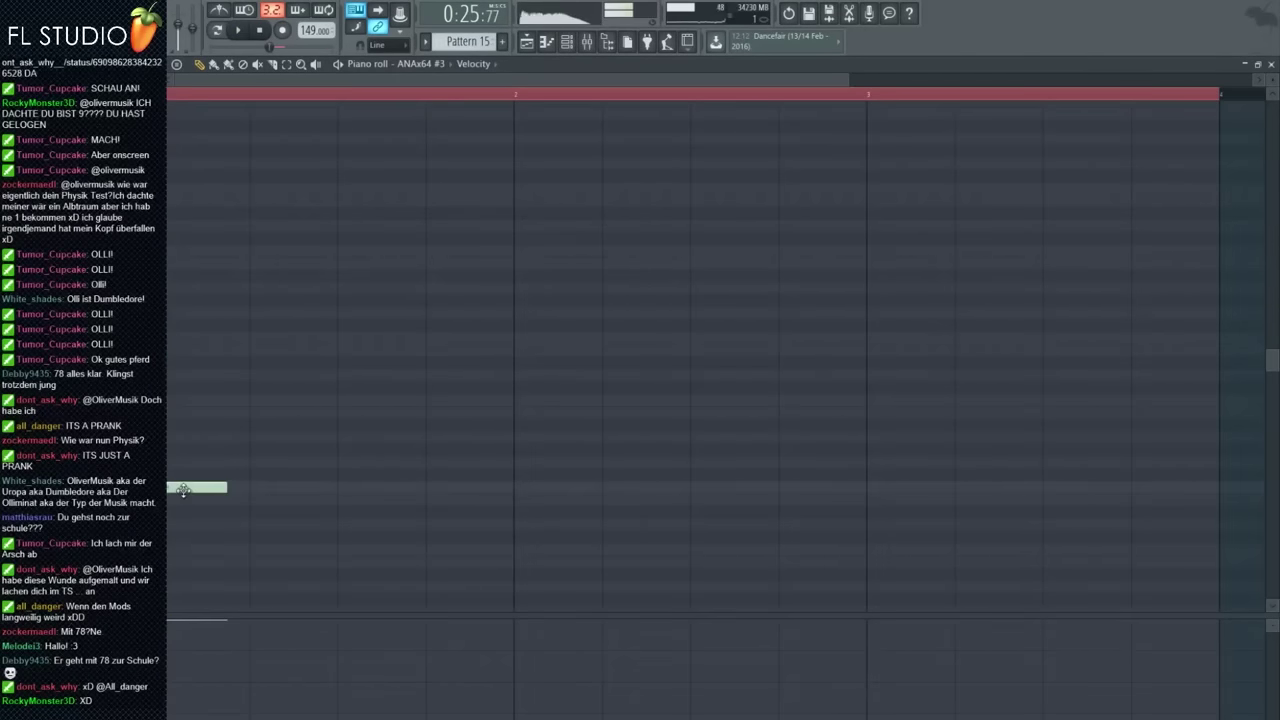
left_click_drag(212, 496, 242, 492)
key("space")
key("space")
Reset the main volume to its default and play Pattern 15 again
right_click(181, 26)
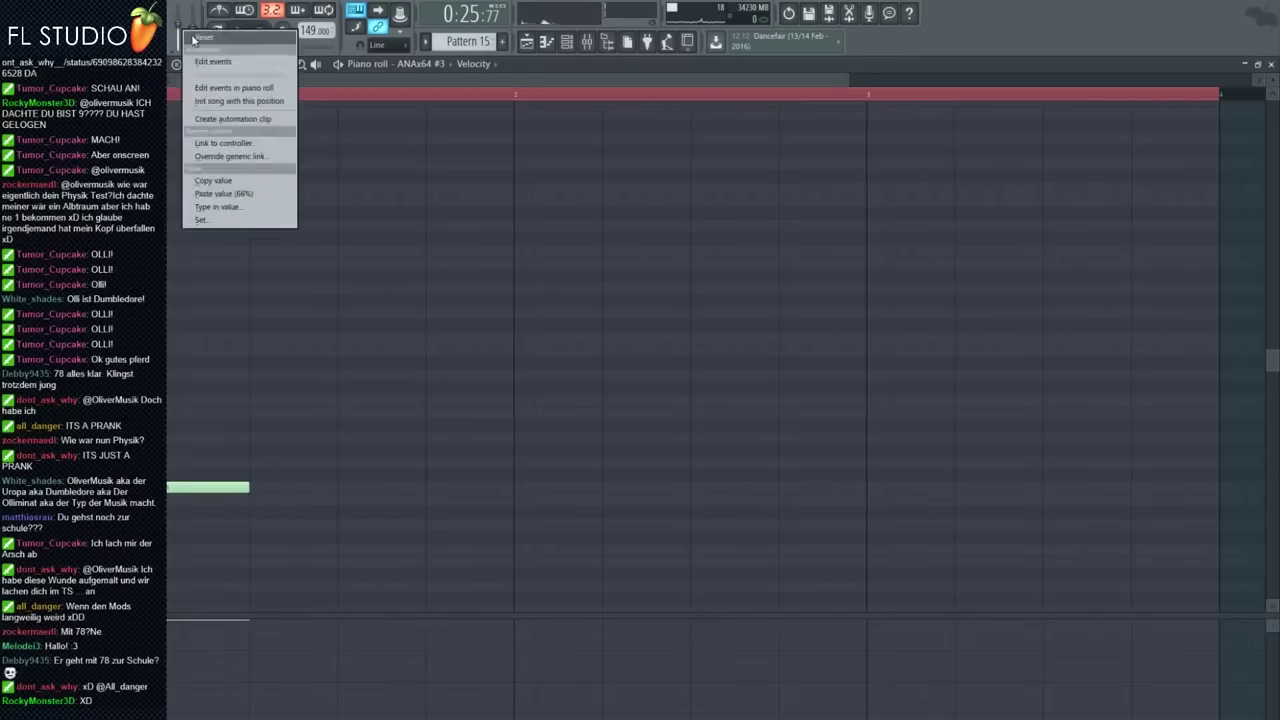
left_click(196, 38)
scroll(200, 400, "up", 2)
key("space")
key("space")
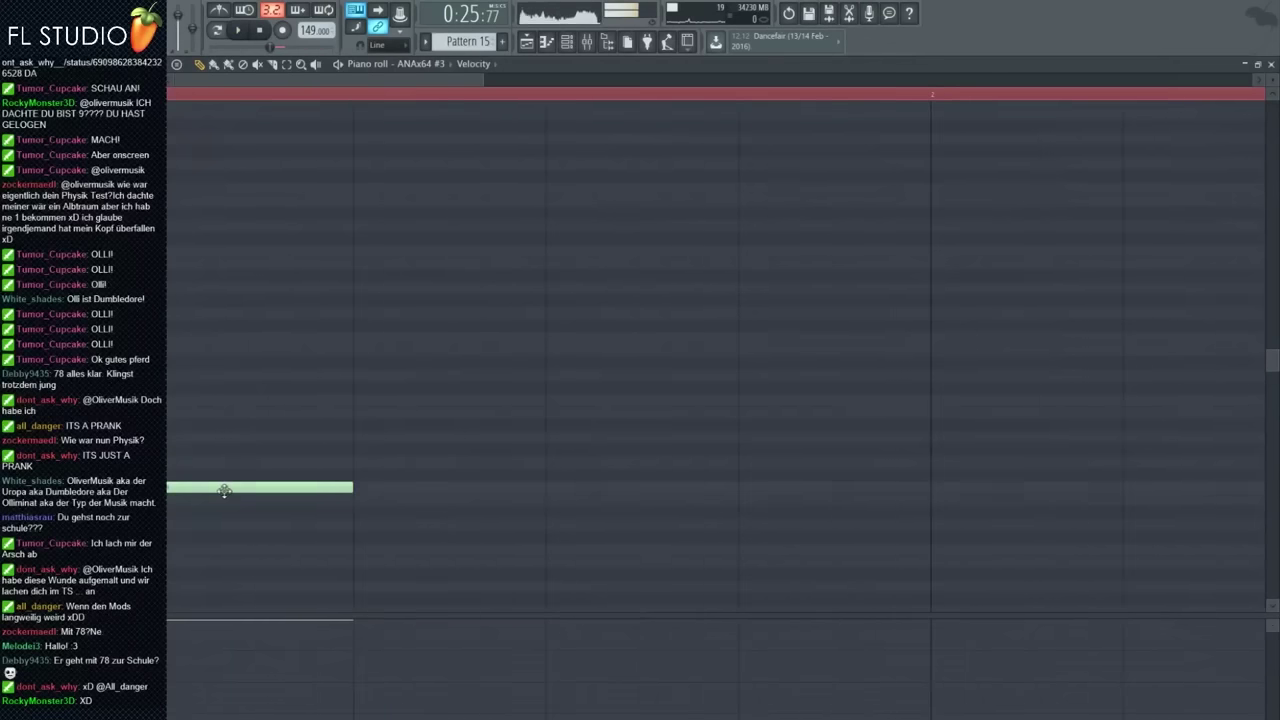
Lower the Pattern 15 note slightly, replace it with a higher one-beat note at the start, and play it
left_click_drag(212, 489, 214, 501)
key("space")
key("space")
left_click_drag(180, 347, 183, 384)
right_click(190, 499)
key("space")
key("space")
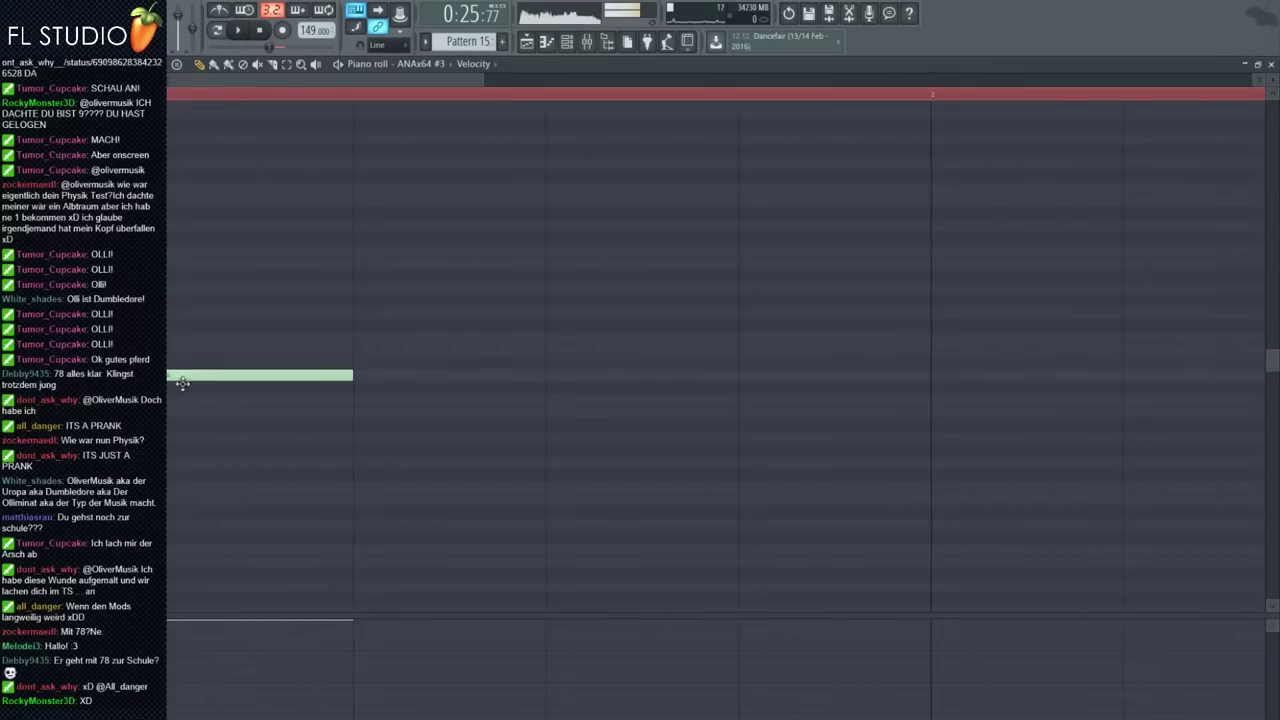
In the playlist, leave only the 808 Kick and bass track and the Pattern 15 track audible
left_click(526, 43)
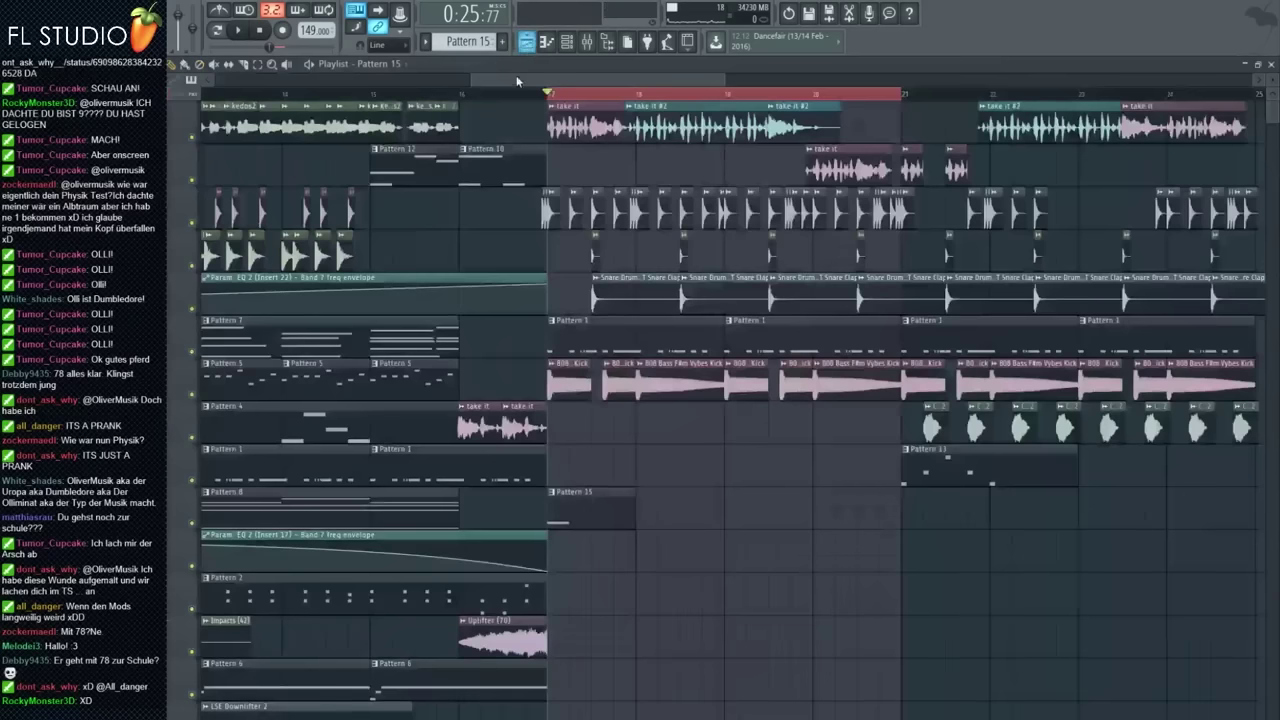
left_click(193, 396, "ctrl")
left_click(193, 522, "ctrl")
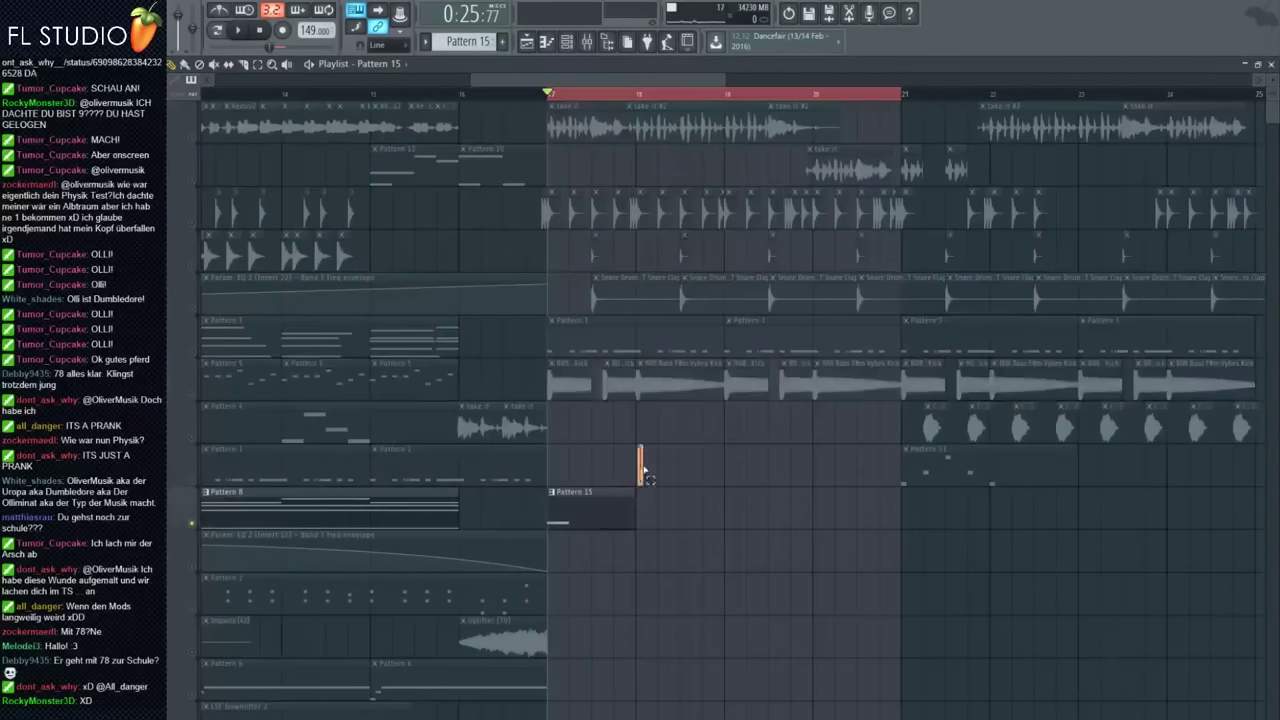
left_click(193, 396)
Try the Pattern 15 note higher on beat 2 and on beat 3, deleting the extra second note and playing each version
double_click(582, 516)
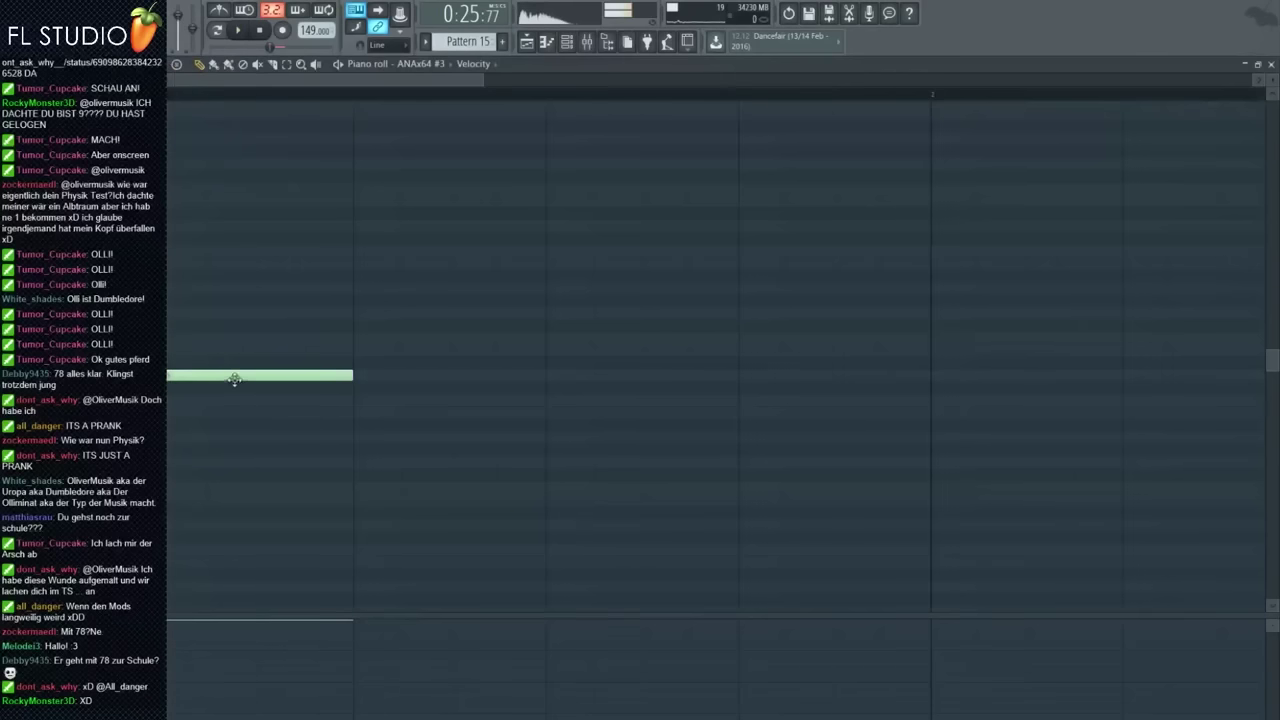
mouse_move(229, 377)
left_mouse_down()
mouse_move(229, 354)
mouse_move(638, 365)
mouse_move(642, 376)
mouse_move(348, 294)
left_mouse_up()
key("space")
key("space")
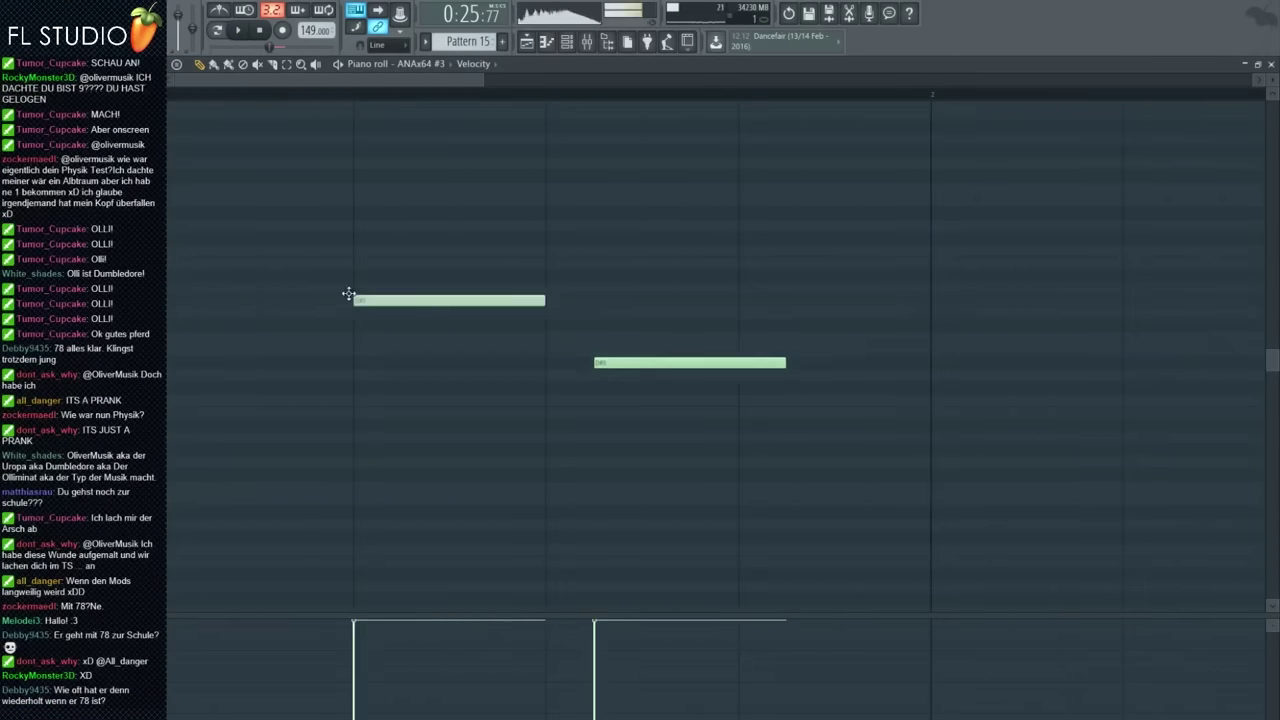
right_click(710, 362)
key("space")
key("space")
left_click_drag(423, 300, 566, 287)
key("space")
key("space")
Delete the remaining ANAx64 #3 note from Pattern 15 and stop playback
scroll(660, 375, "up", 3)
key("space")
right_click(636, 437)
scroll(560, 400, "up", 3)
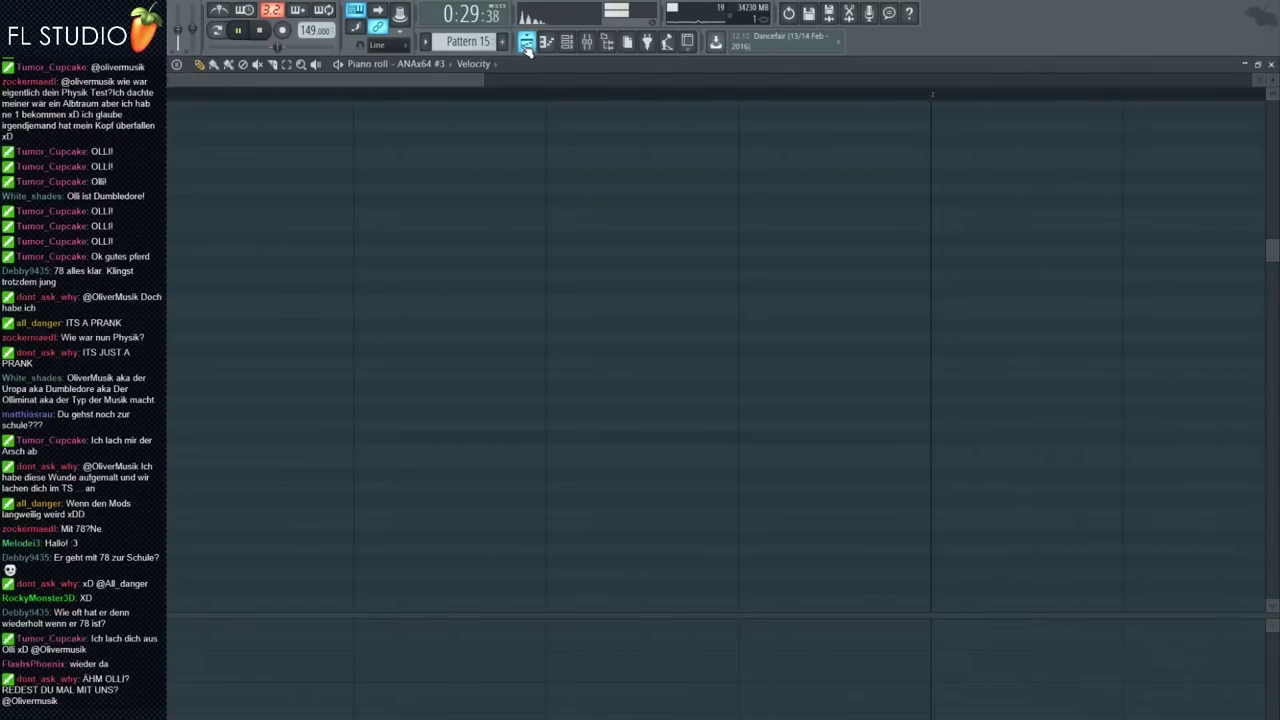
key("space")
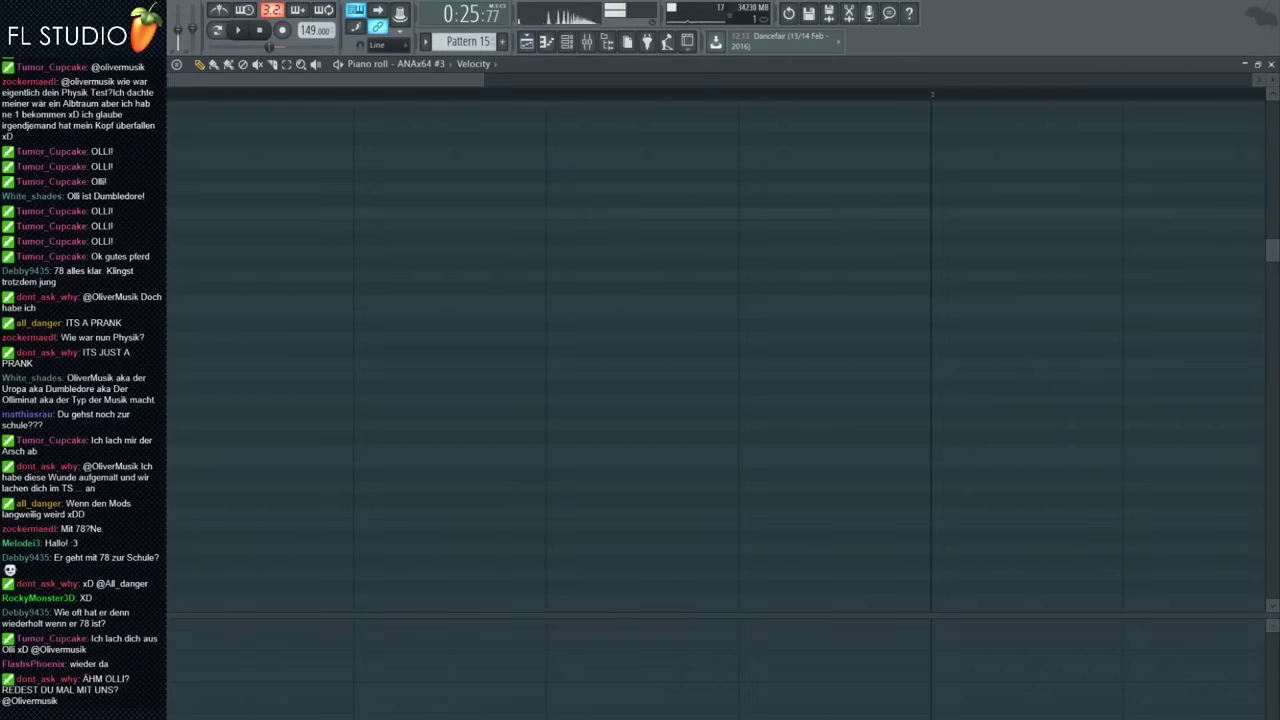
Place a one-beat ANAx64 #3 note at the start of Pattern 15 and move it down to a lower pitch
left_click(249, 347)
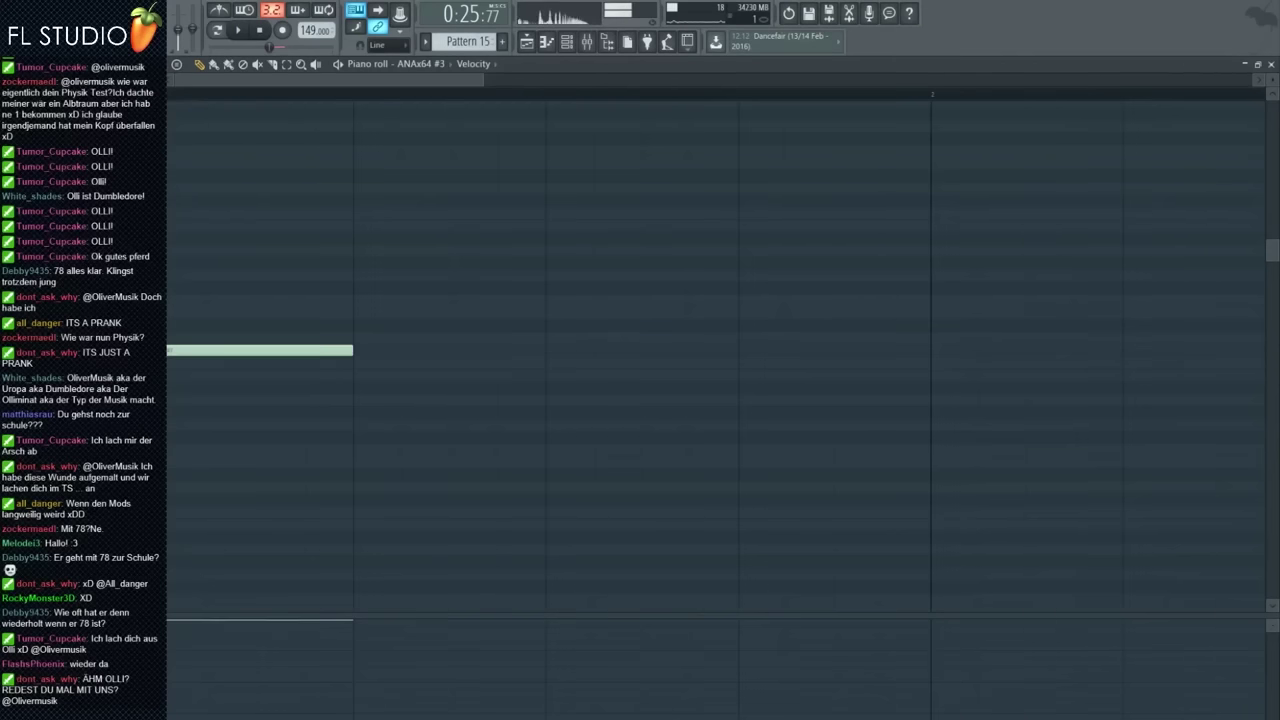
scroll(175, 336, "up", 1, "ctrl")
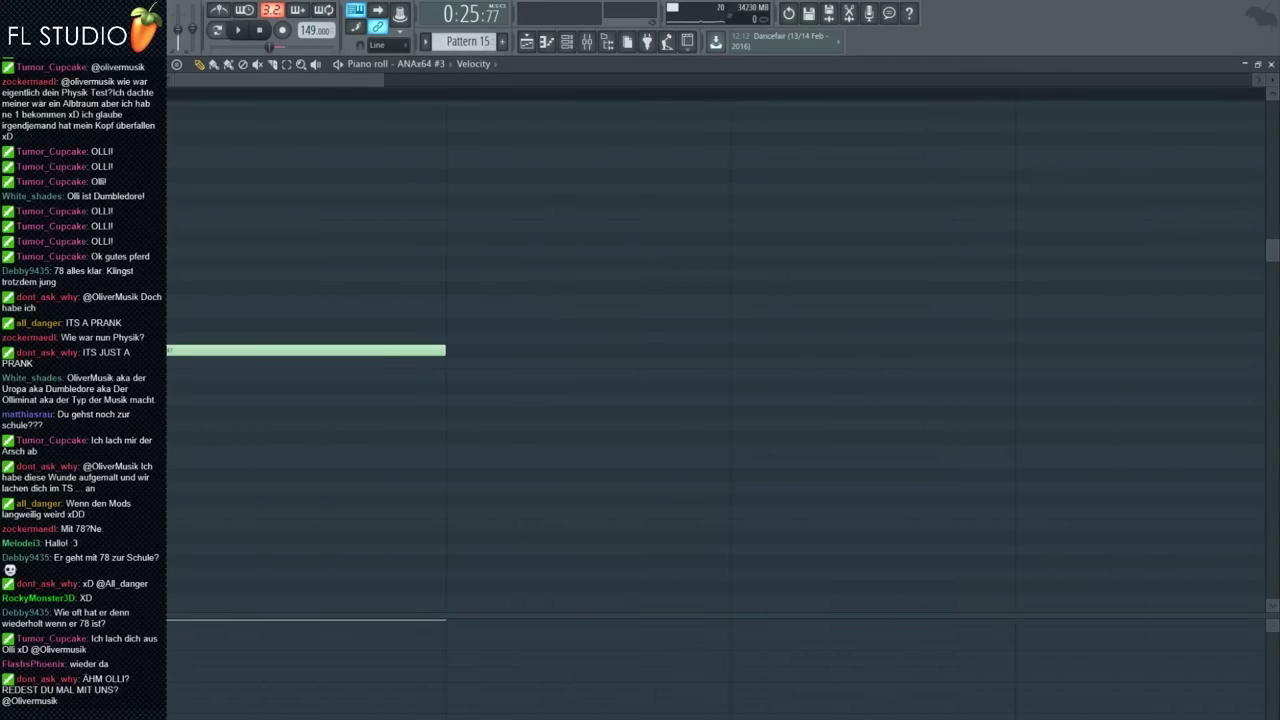
scroll(176, 356, "up", 3)
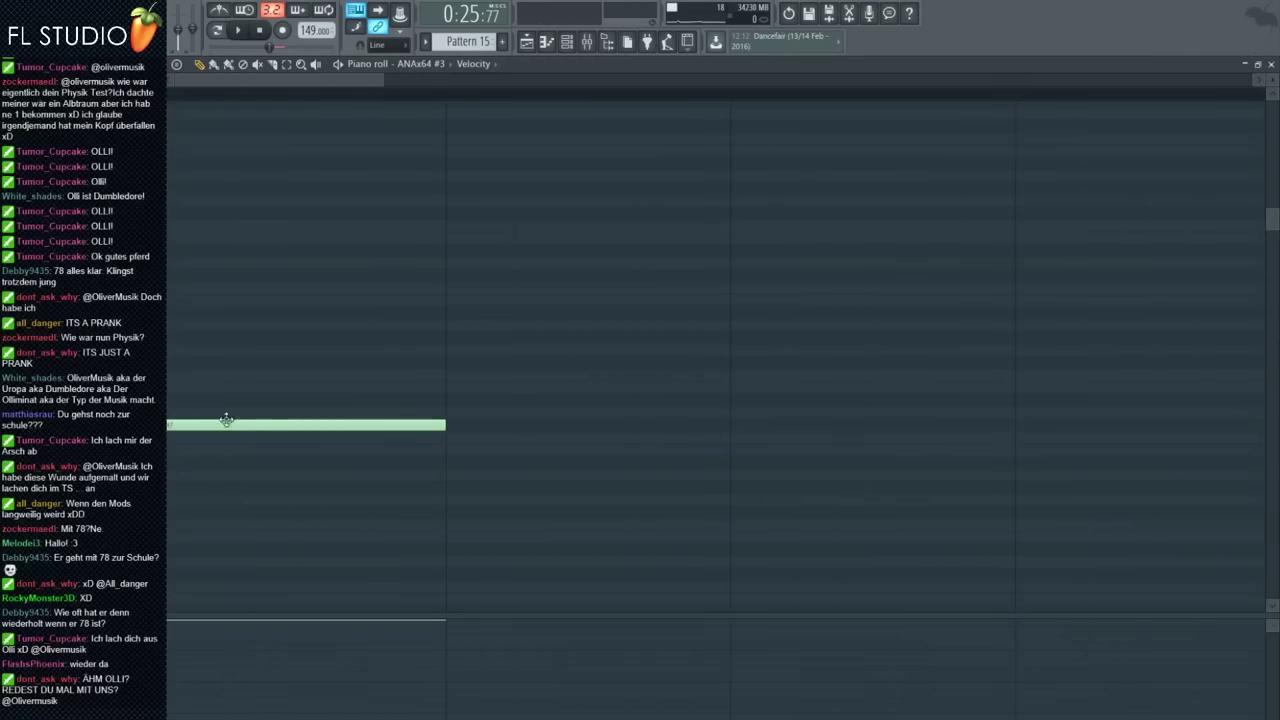
left_click_drag(241, 423, 194, 460)
Check the sound's level on Insert 28 in the mixer and open the ANAx64 #3 instrument
left_click(587, 41)
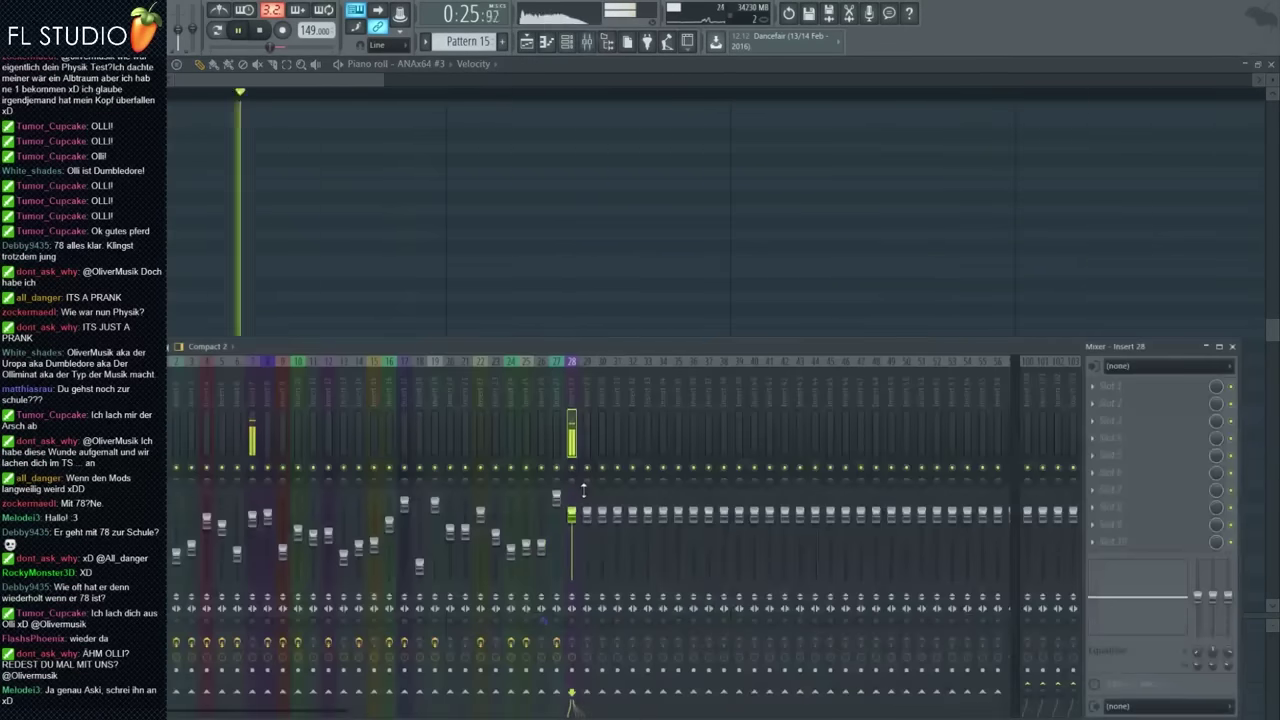
key("F9")
key("F6")
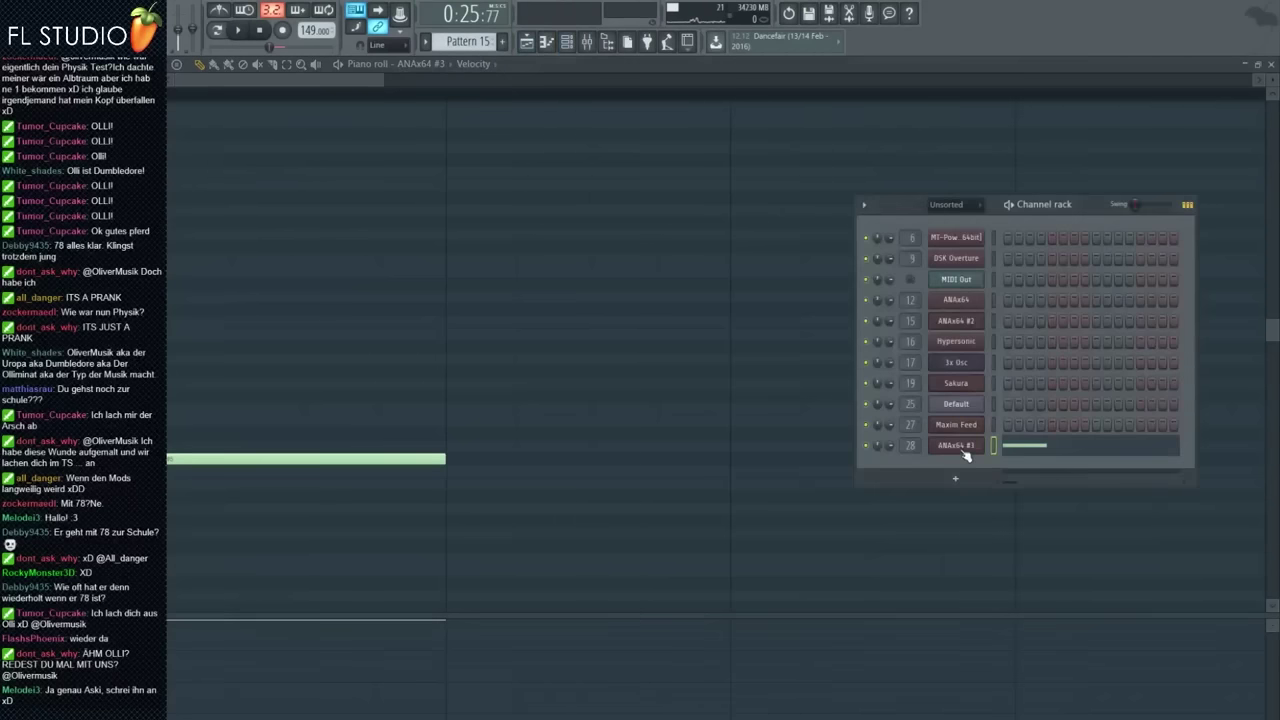
left_click(964, 450)
right_click(271, 130)
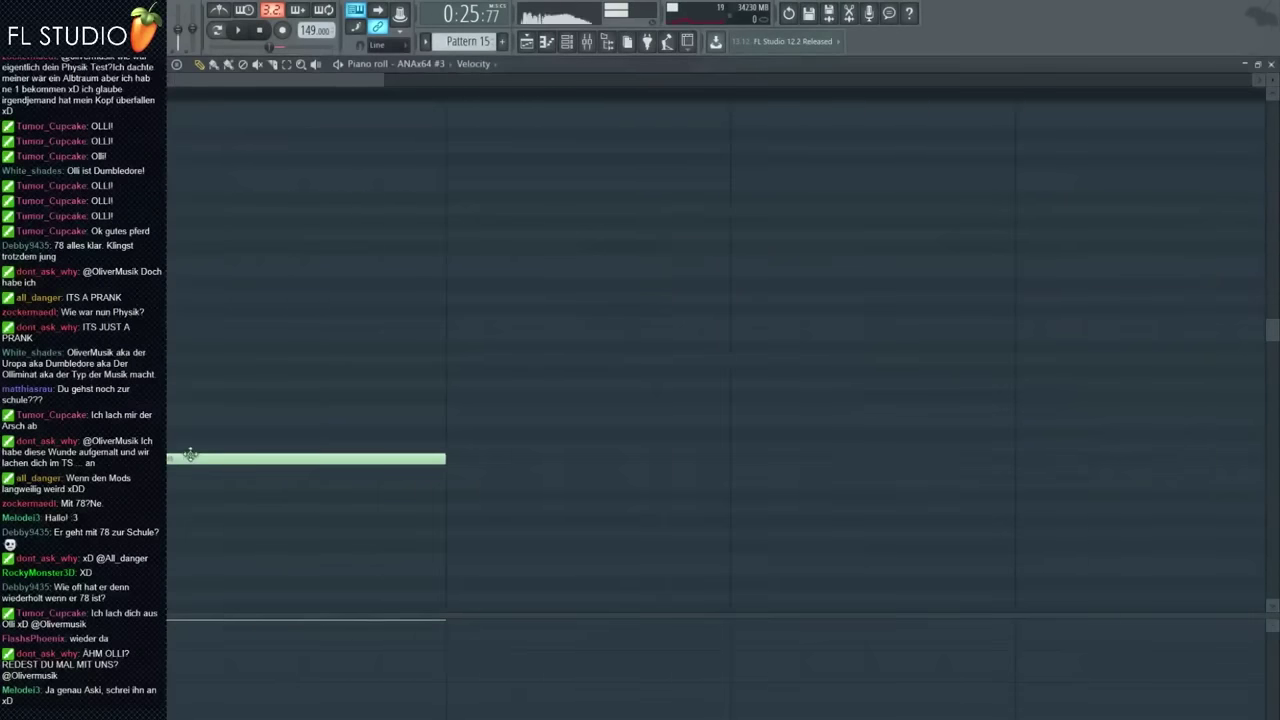
Raise the opening Pattern 15 note by a few semitones, stretch it to three beats, and play it
left_click_drag(190, 455, 186, 408)
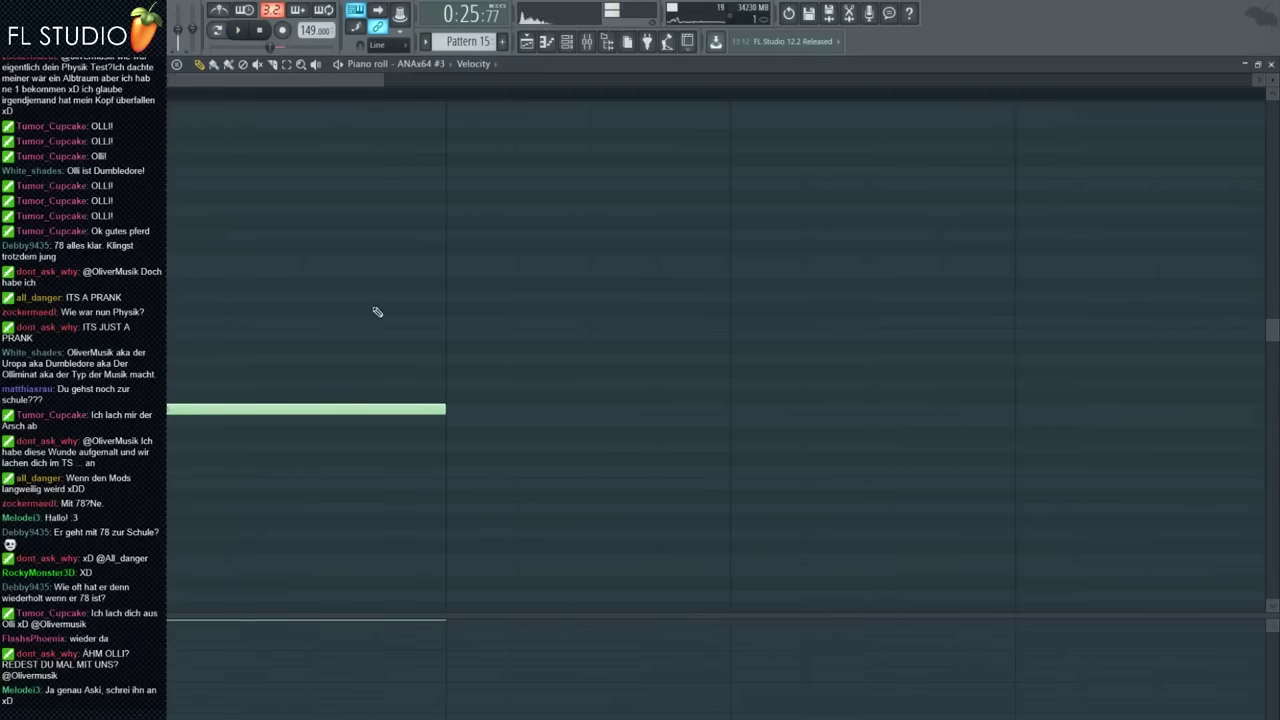
key("space")
left_click_drag(450, 410, 986, 426)
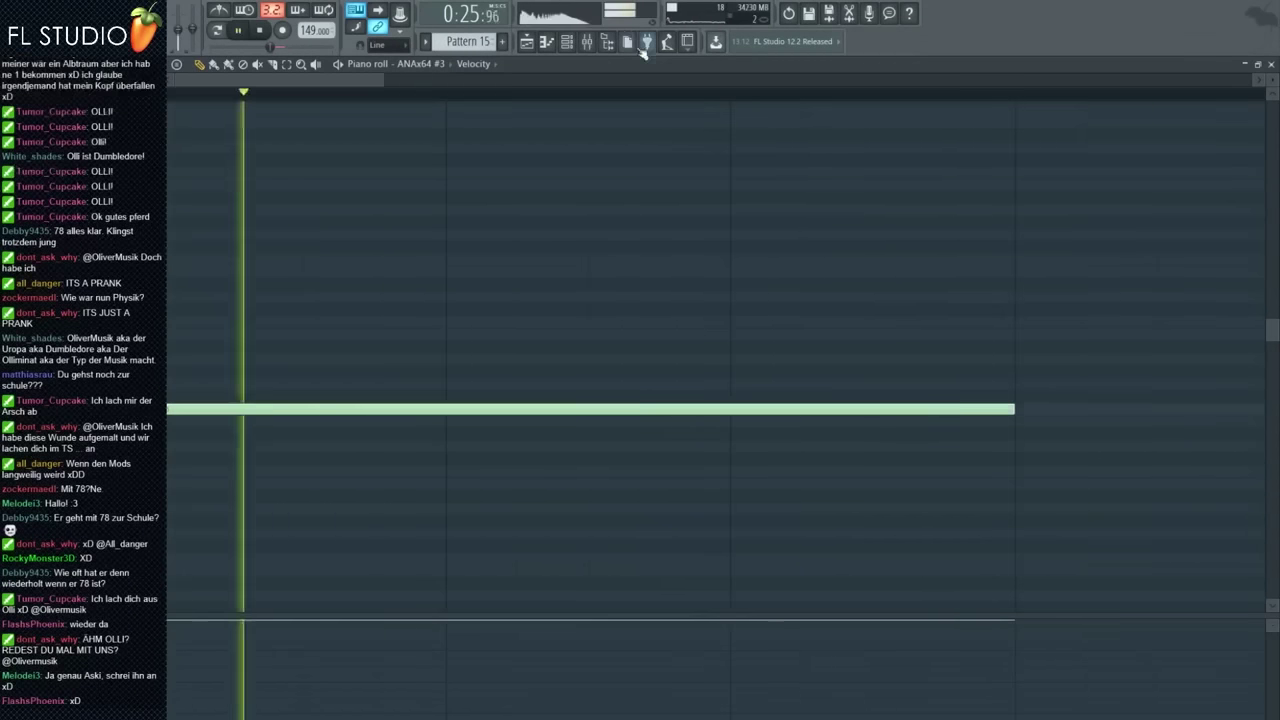
left_click(587, 42)
key("space")
Restore all playlist tracks and play the arrangement from bar 15 into the drop
left_click(527, 42)
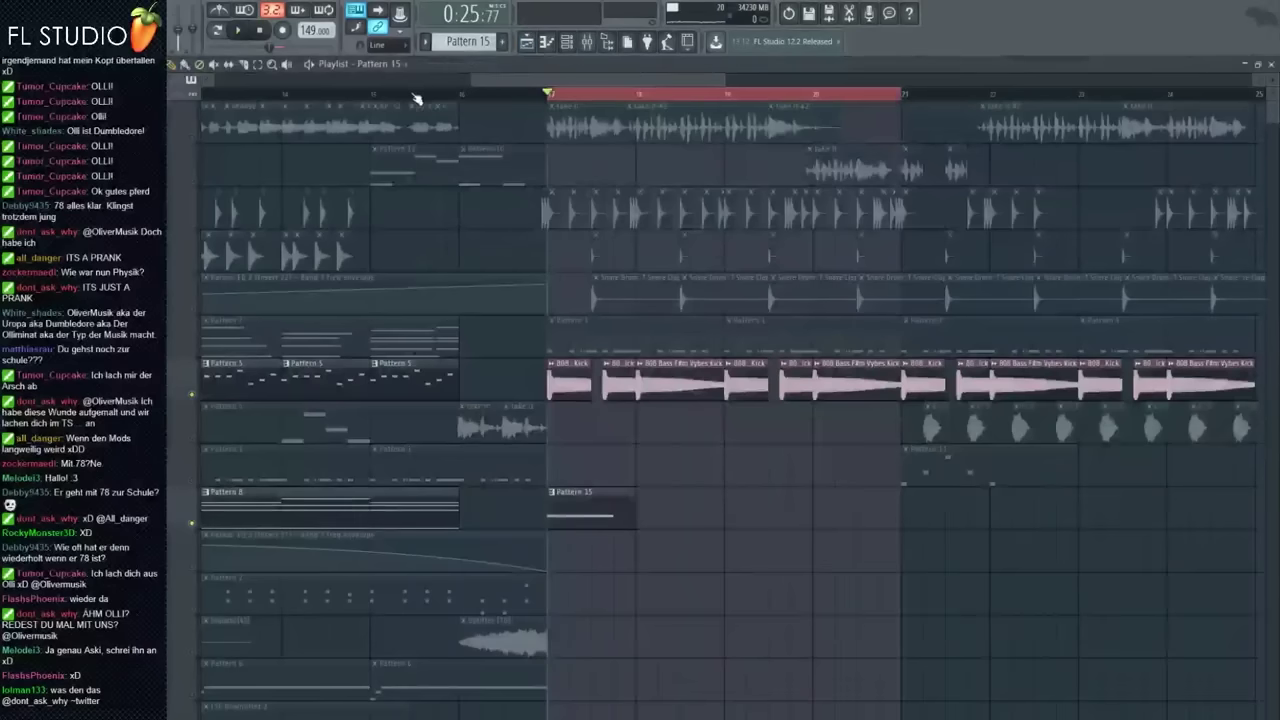
right_click(192, 138)
right_click(192, 138)
scroll(402, 220, "up", 2)
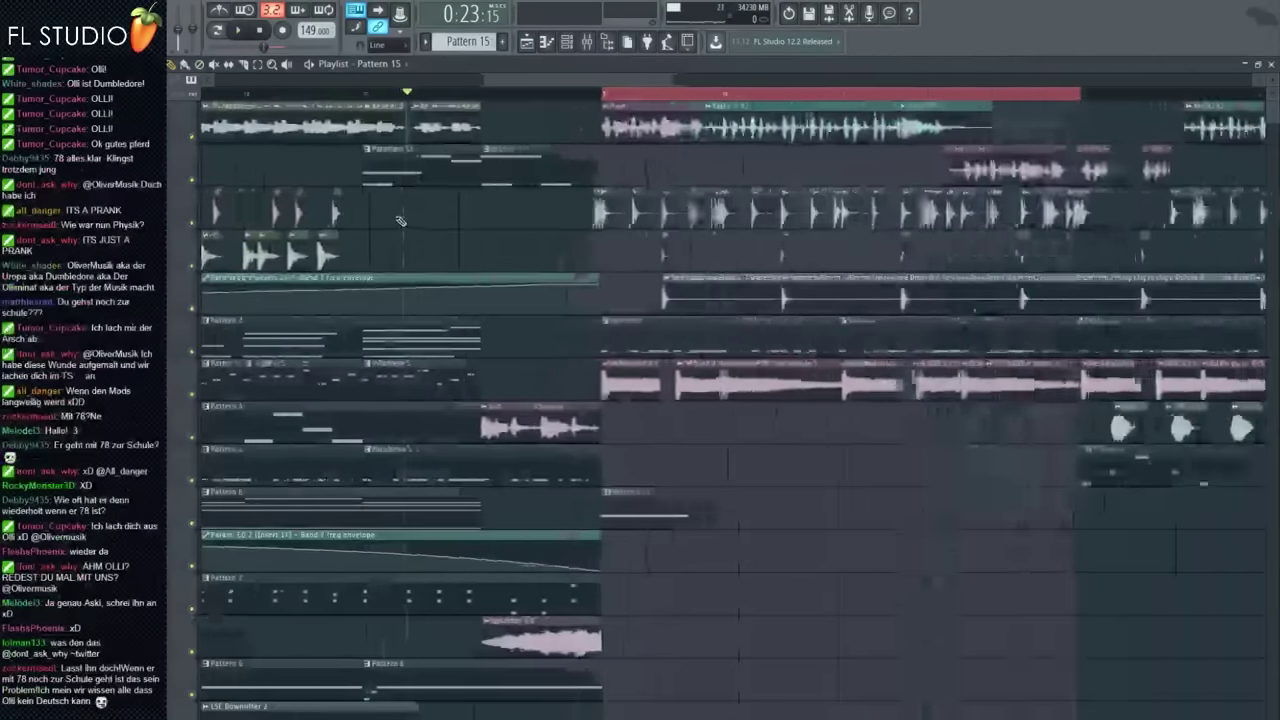
scroll(403, 220, "down", 4)
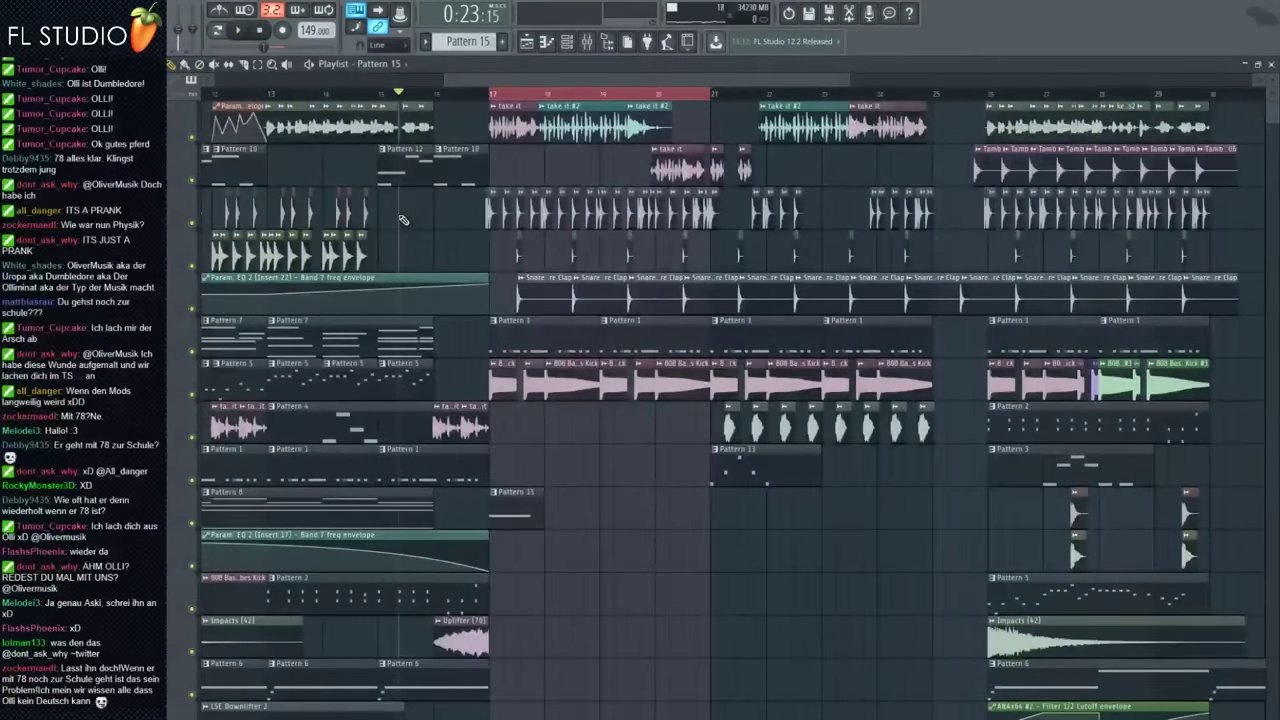
key("space")
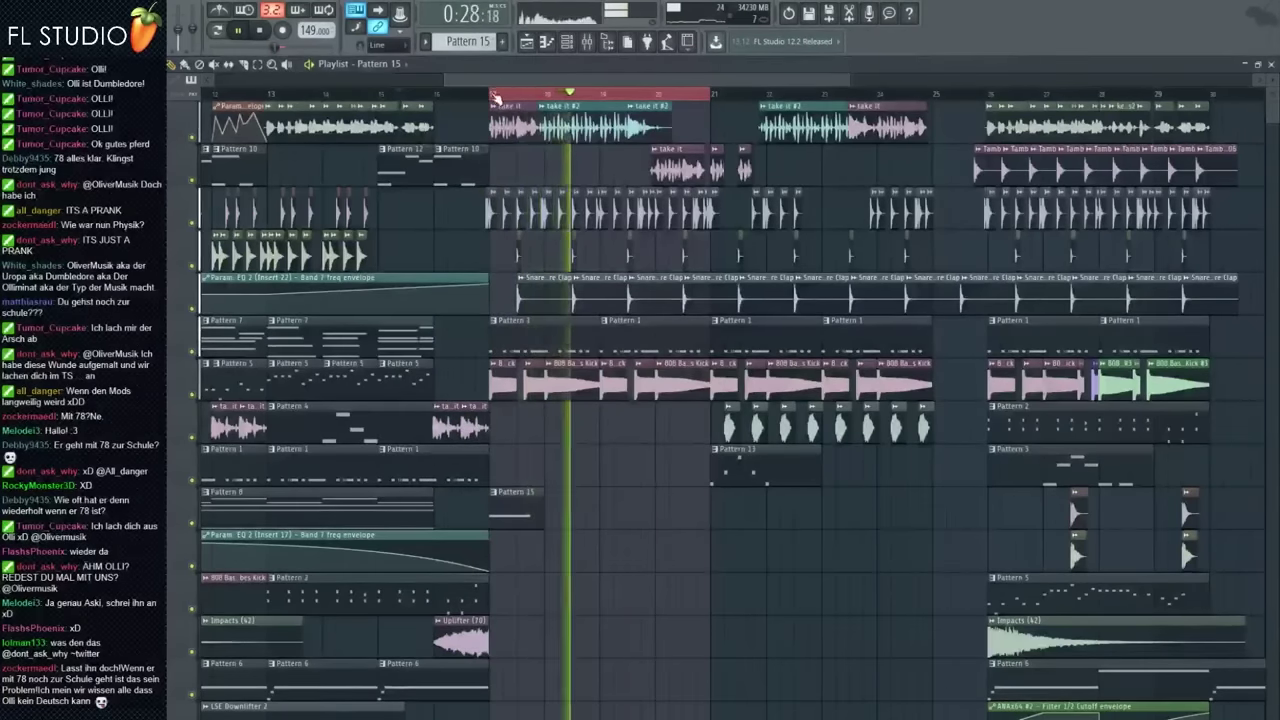
Replay the drop from bar 17 and check Insert 28's level in the mixer
left_click(494, 94)
scroll(508, 86, "up", 3)
left_click(587, 41)
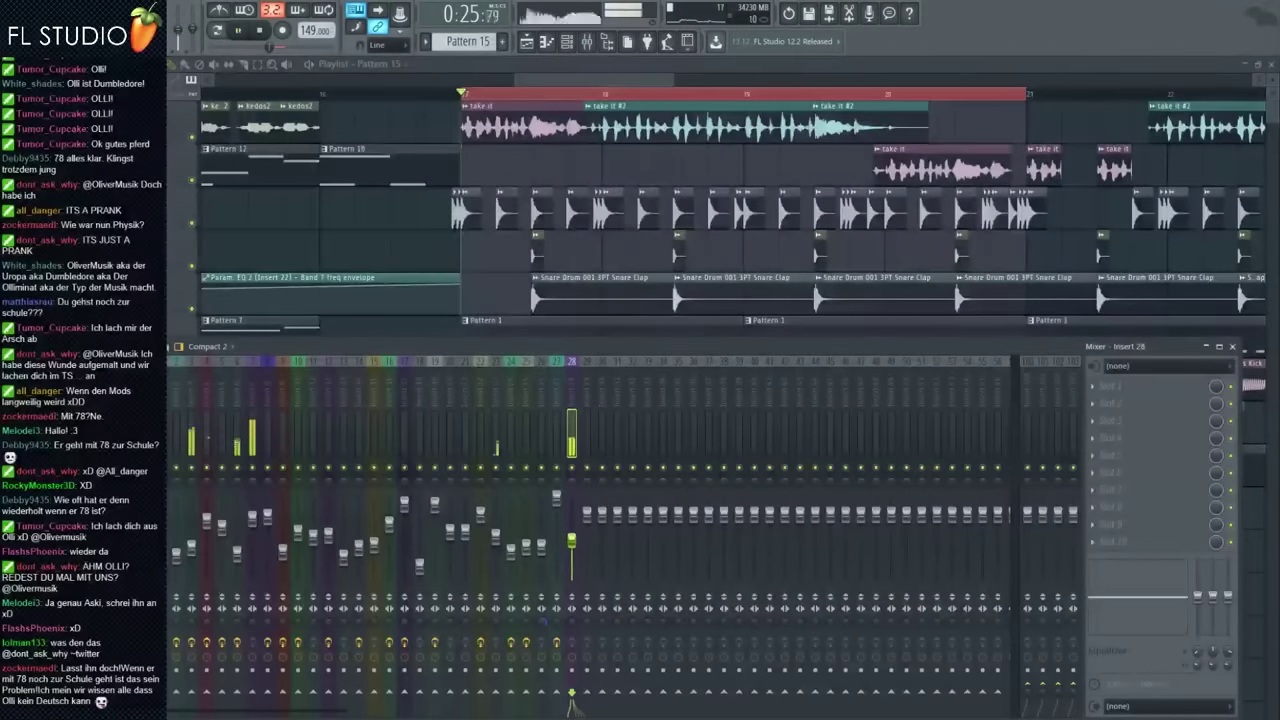
key("F9")
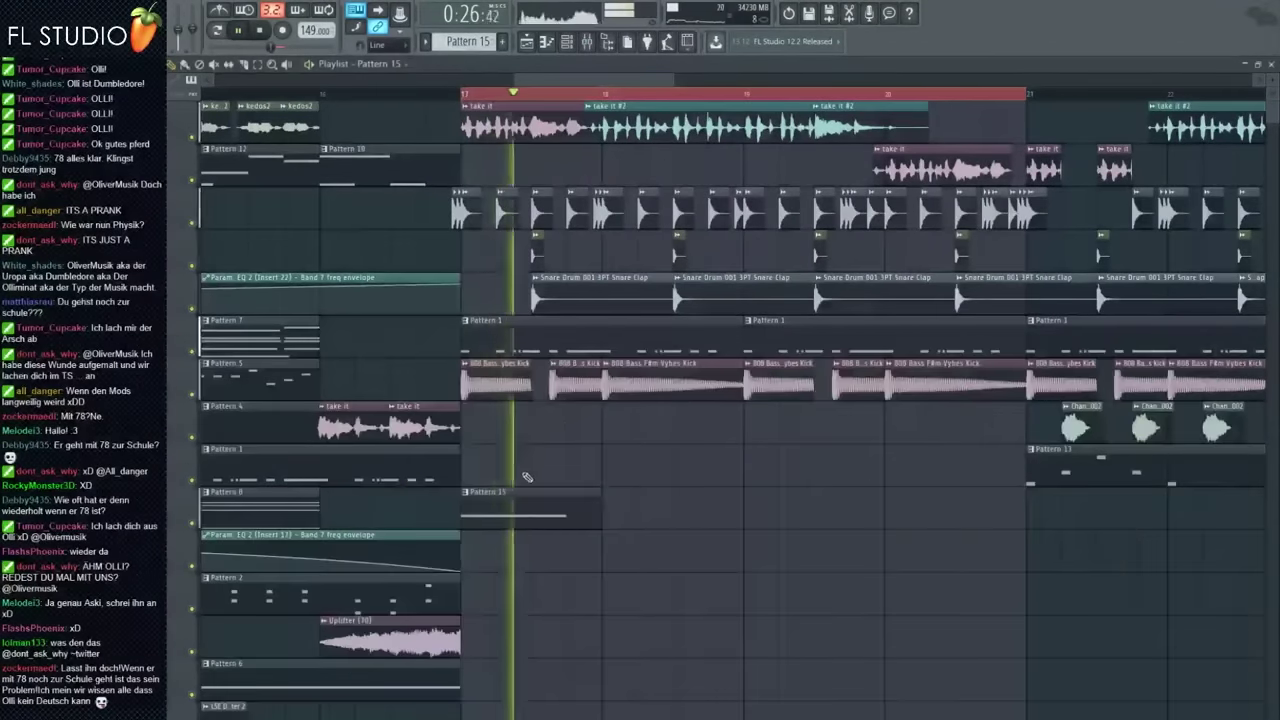
Shorten Pattern 15's opening note to 2.5 beats and add two same-pitch 1.5-beat notes, one ending at bar 2 and one starting there
double_click(526, 505)
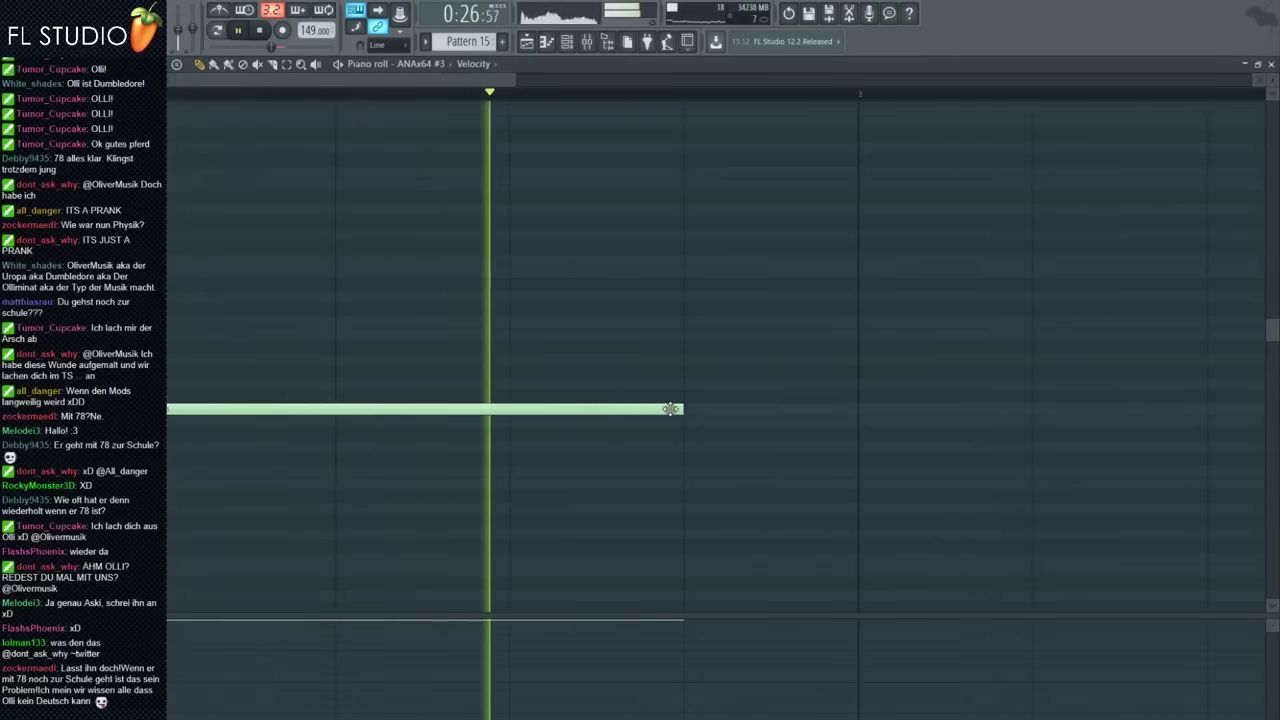
left_click_drag(676, 409, 536, 410)
left_click(602, 411)
scroll(603, 472, "down", 2)
left_click(551, 410)
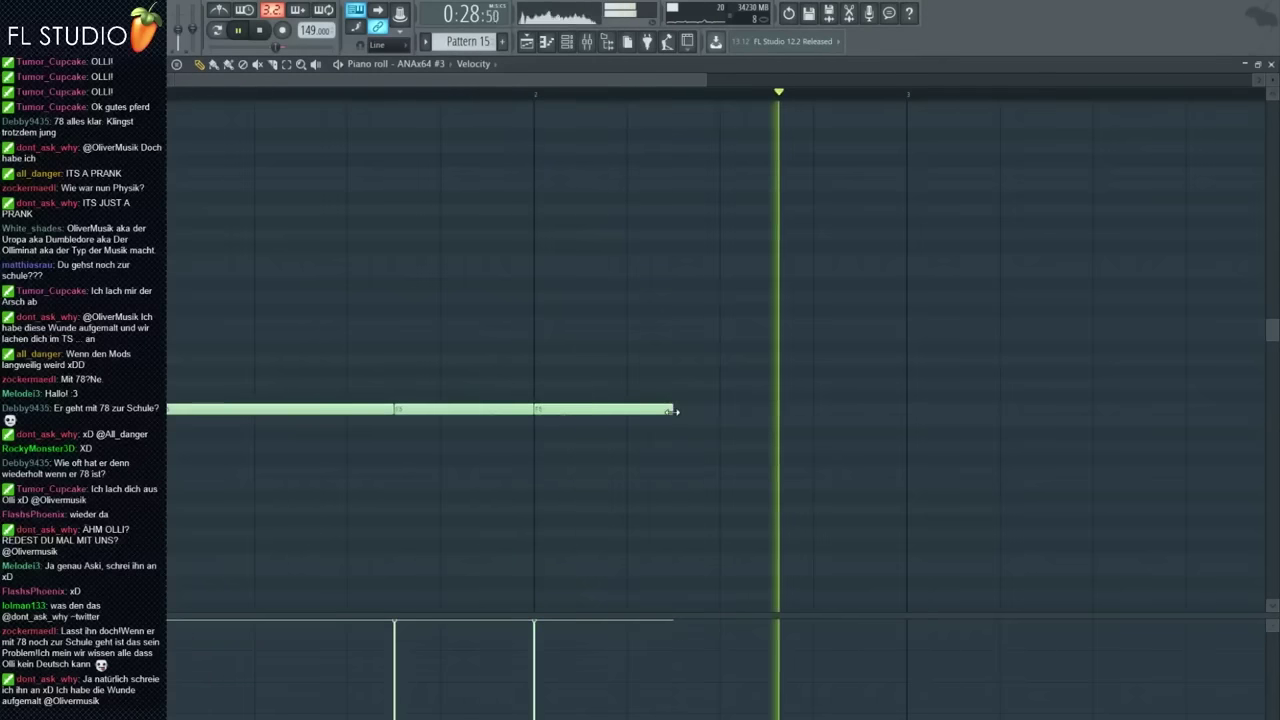
Lengthen the bar 2 note to fill the whole bar, removing the extra note placed after it
left_click_drag(671, 411, 764, 411)
left_click(766, 410)
left_click_drag(943, 410, 890, 407)
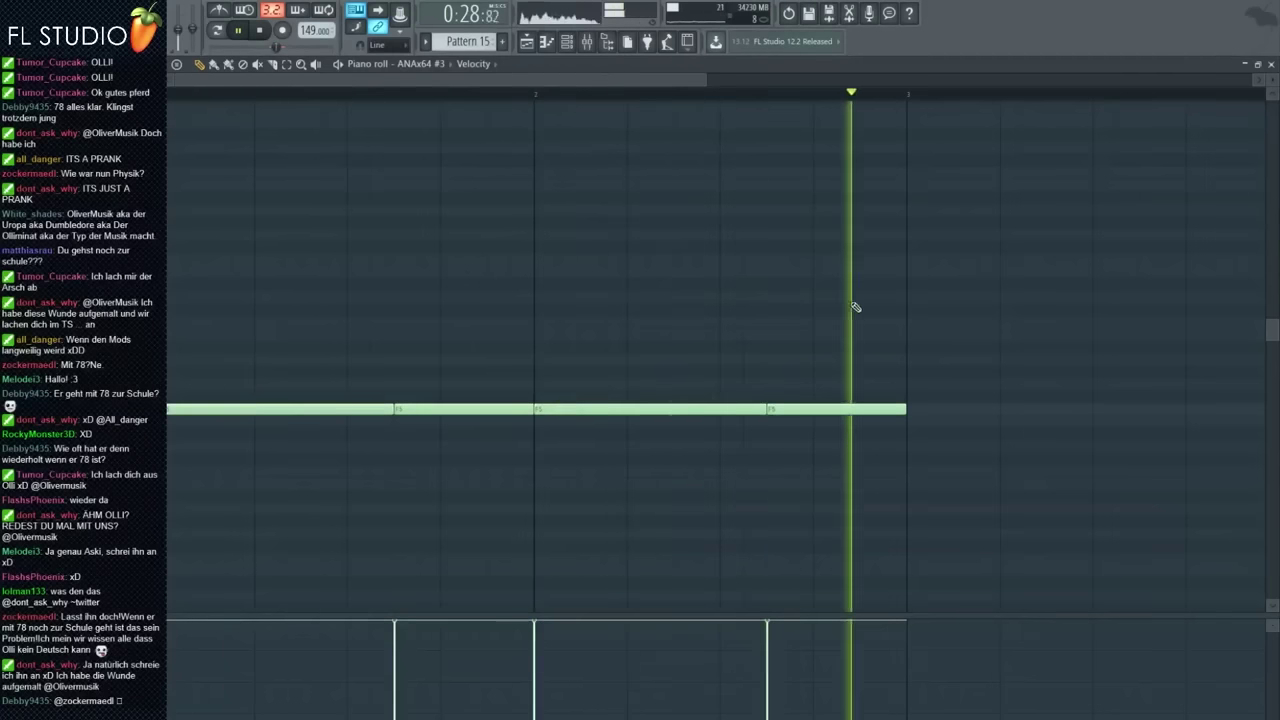
right_click(783, 413)
key("space")
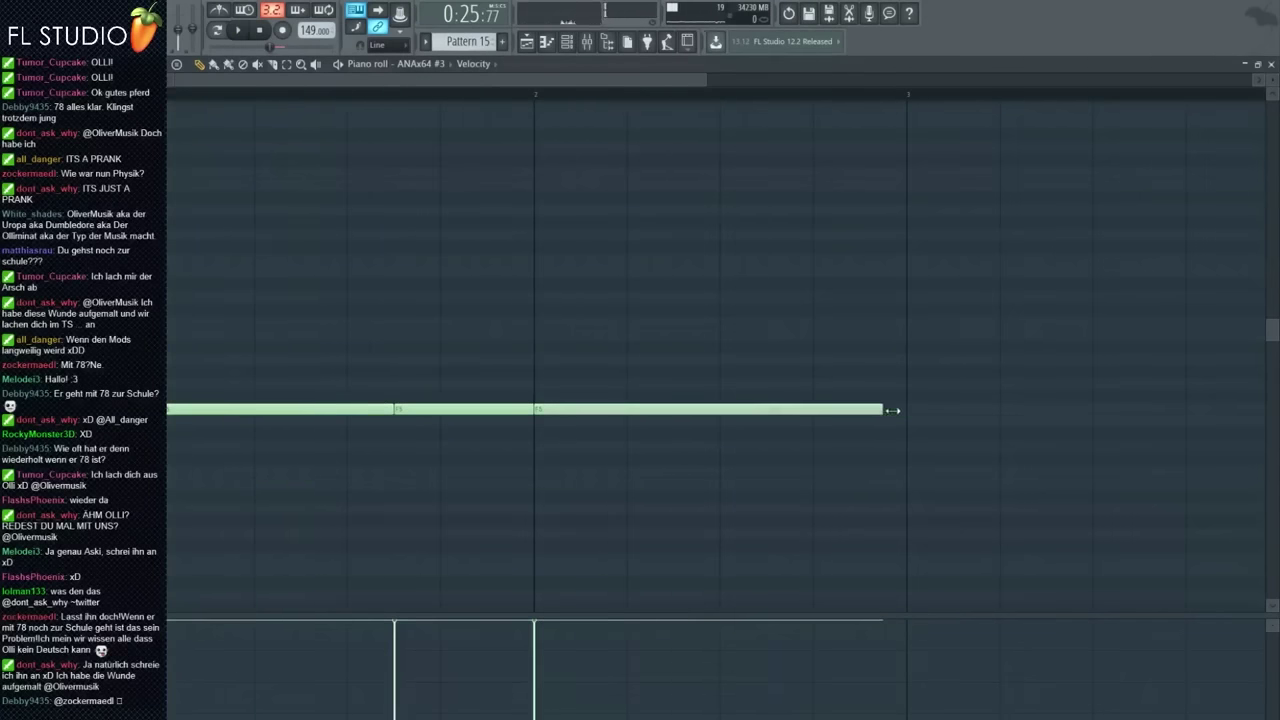
Duplicate the three Pattern 15 notes into bars 3 and 4 and play the result
scroll(711, 348, "down", 3)
scroll(711, 370, "down", 1)
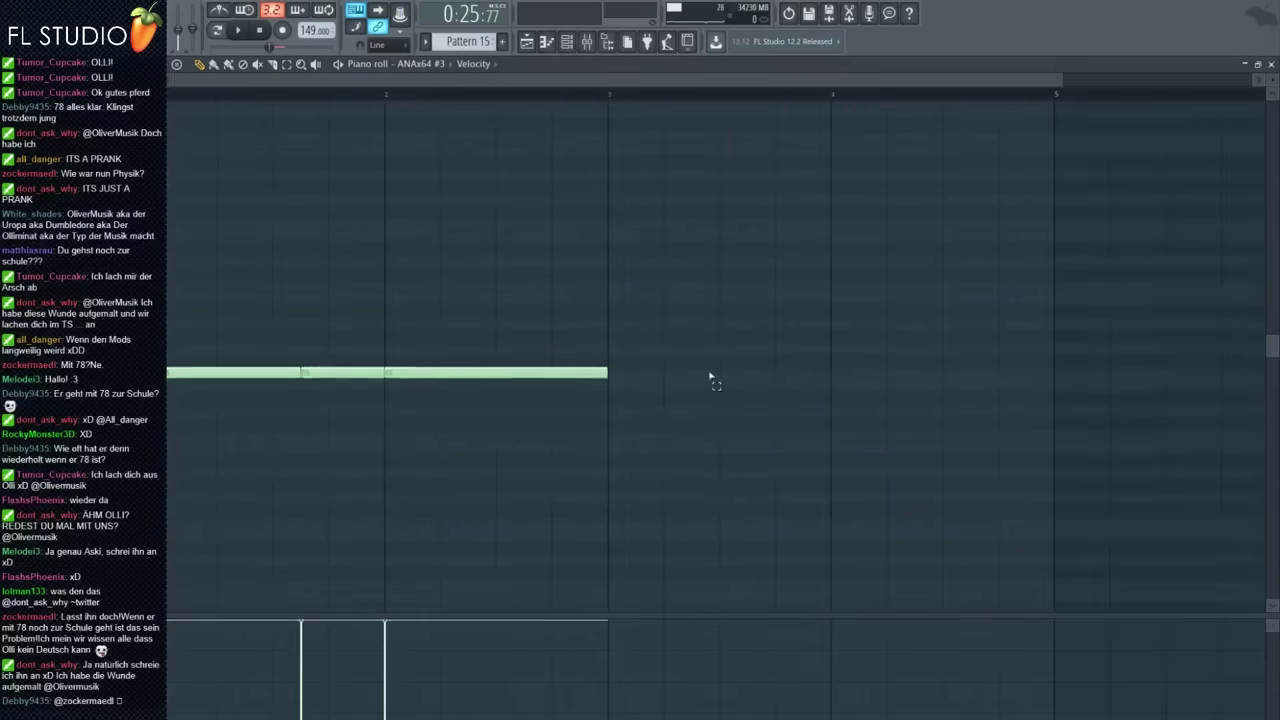
left_click_drag(736, 424, 634, 384)
key("space")
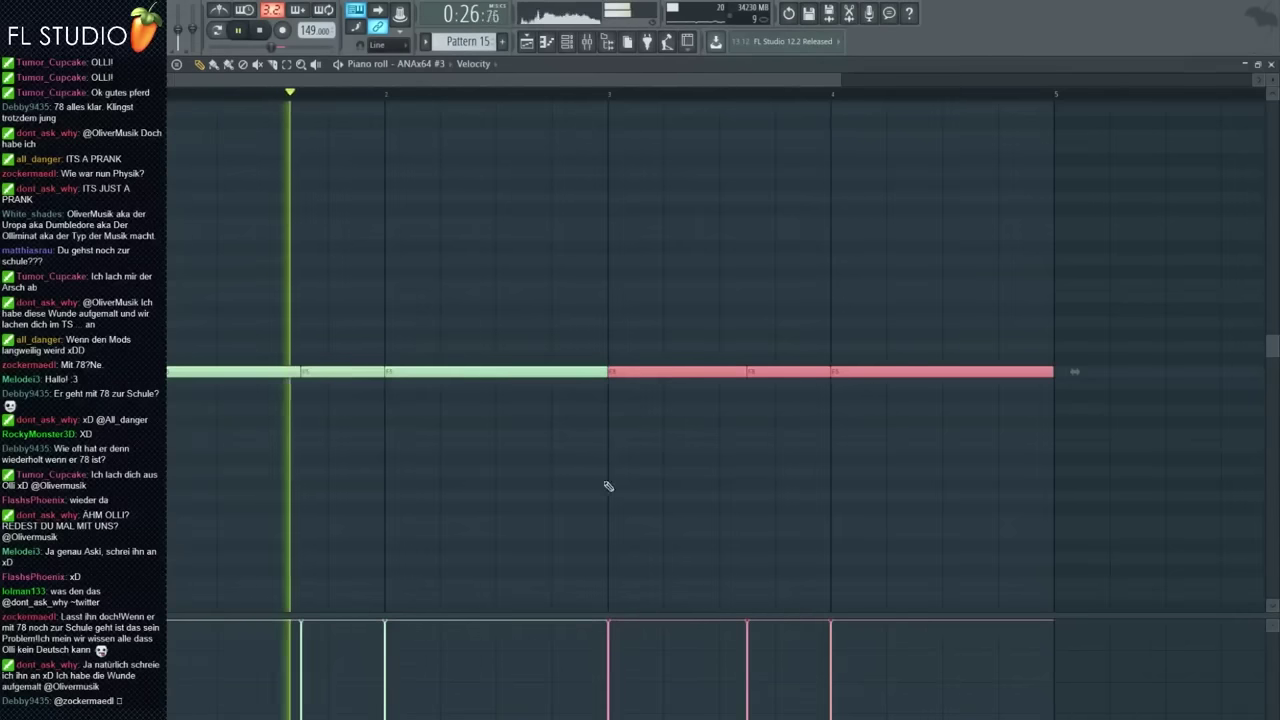
left_click(630, 415, "ctrl")
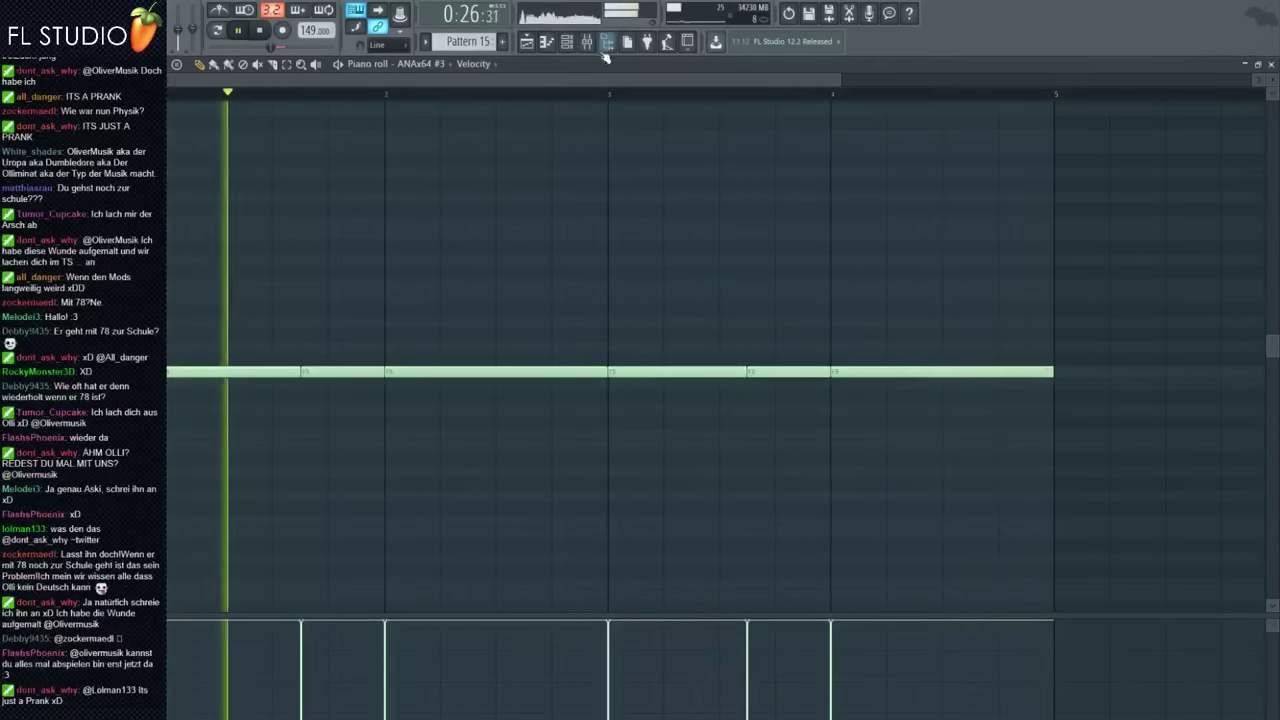
Listen to the four-bar Pattern 15 in the arrangement and compare Insert 28's level with the other mixer tracks
key("F5")
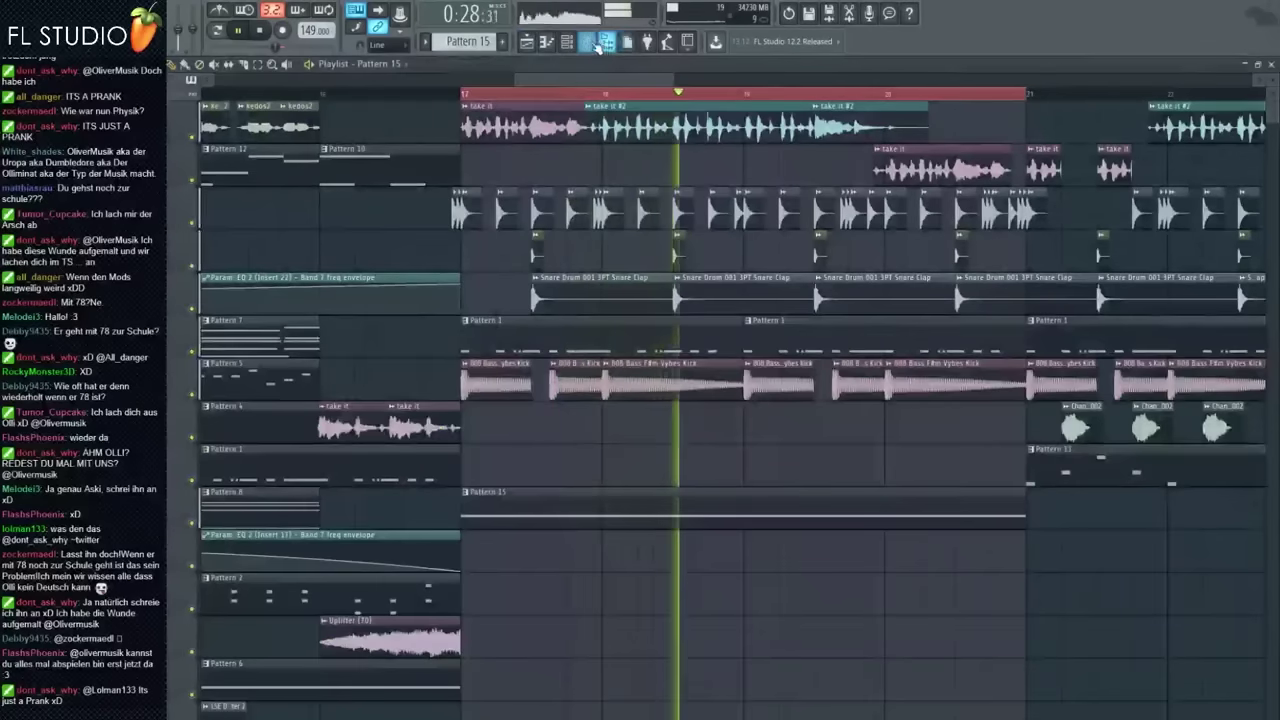
key("F9")
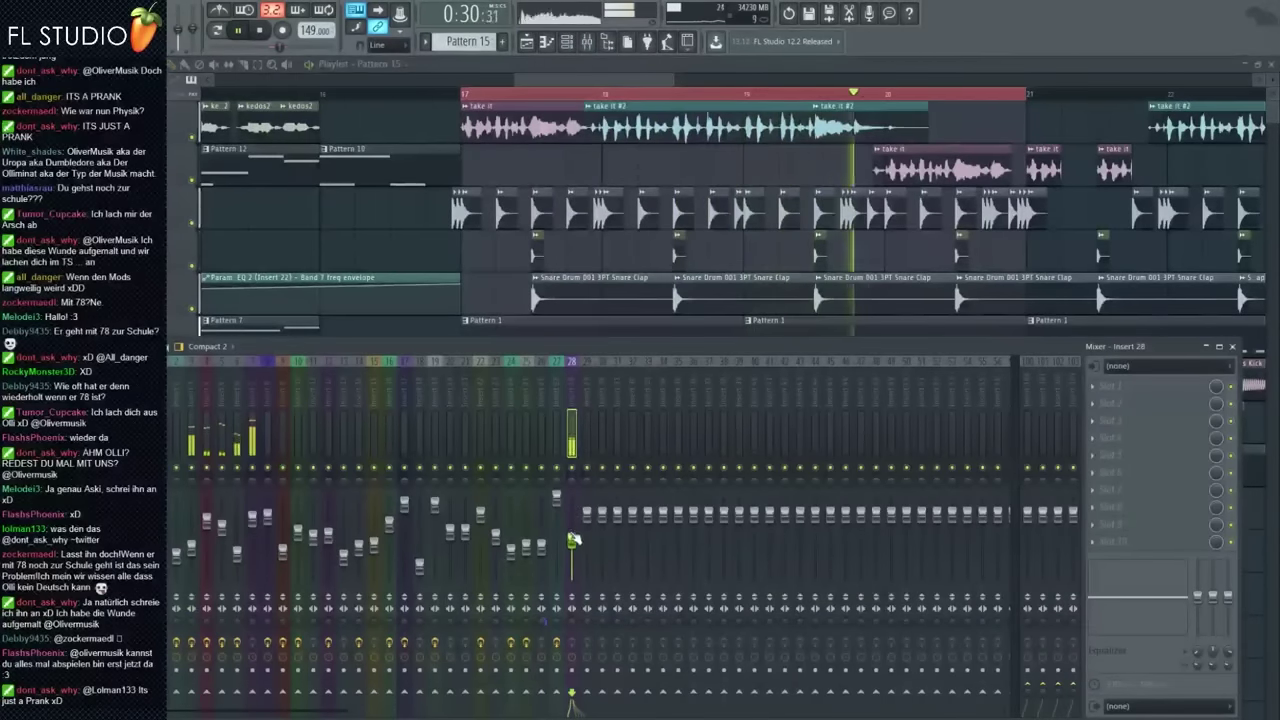
key("space")
key("F9")
Open the ANAx64 #3 instrument and load Vocodex into slot 4 of Insert 28
double_click(648, 495)
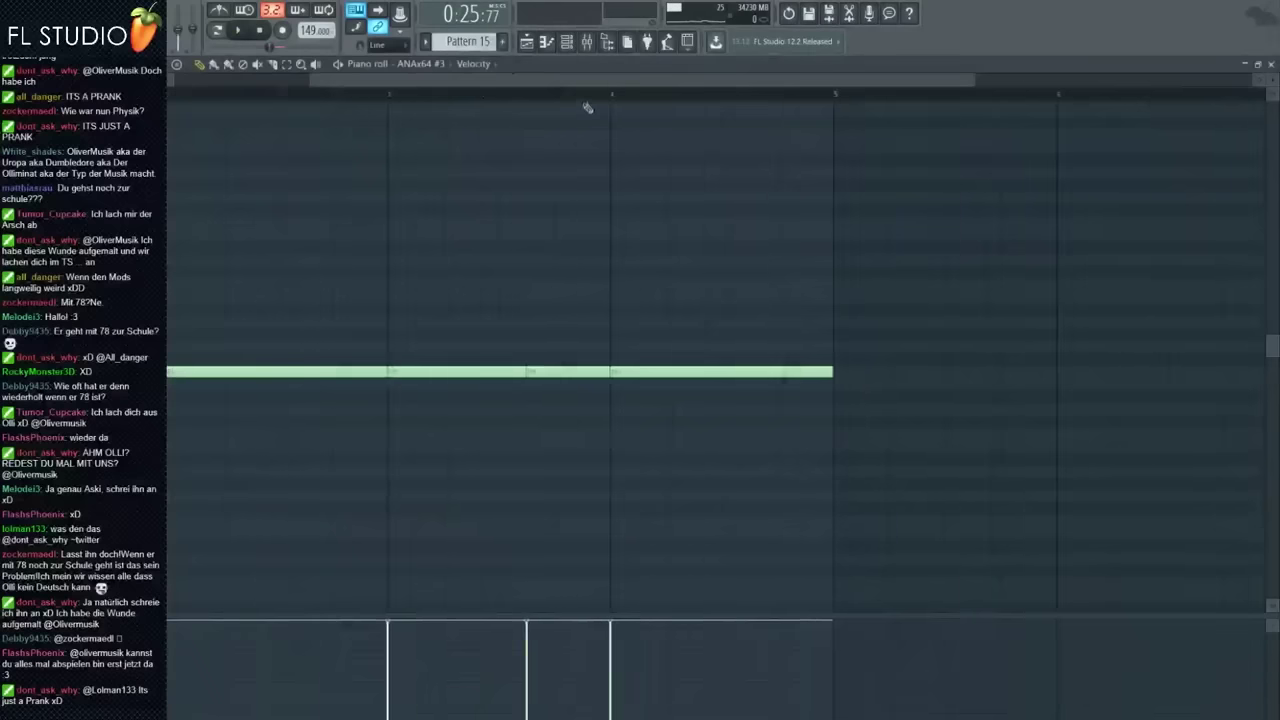
left_click(566, 41)
left_click(956, 445)
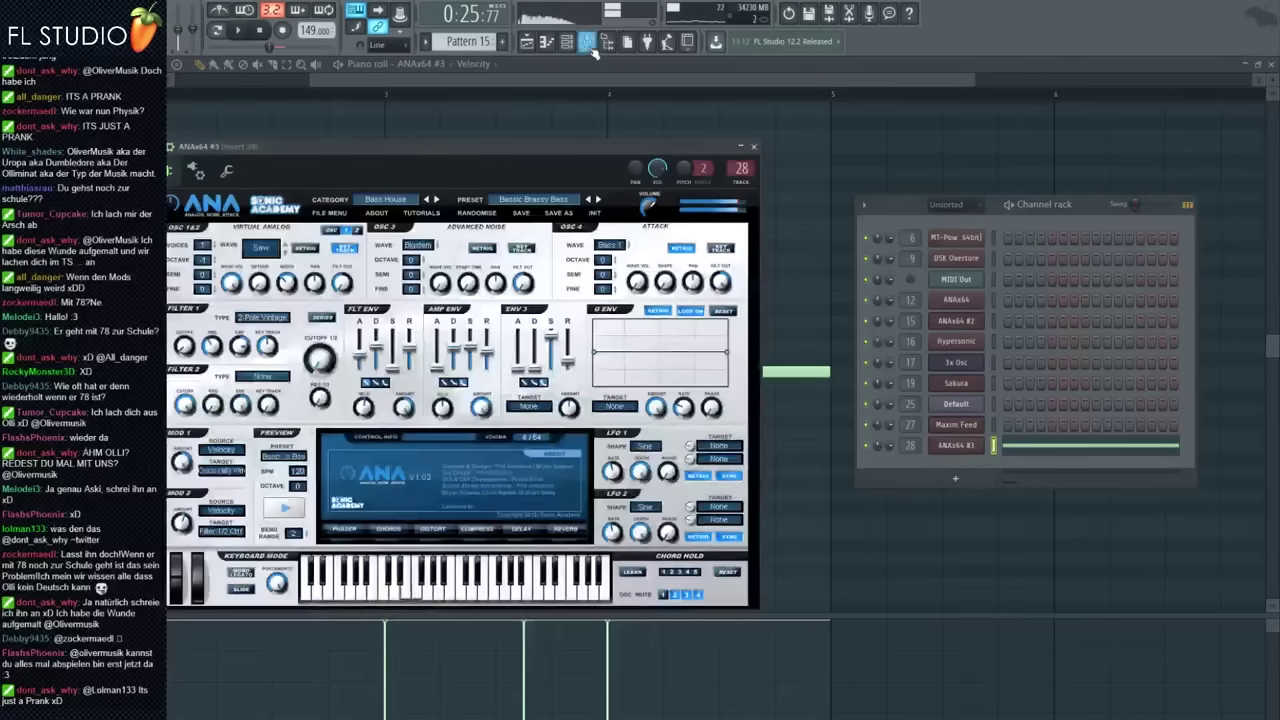
left_click(590, 46)
middle_click(1147, 483)
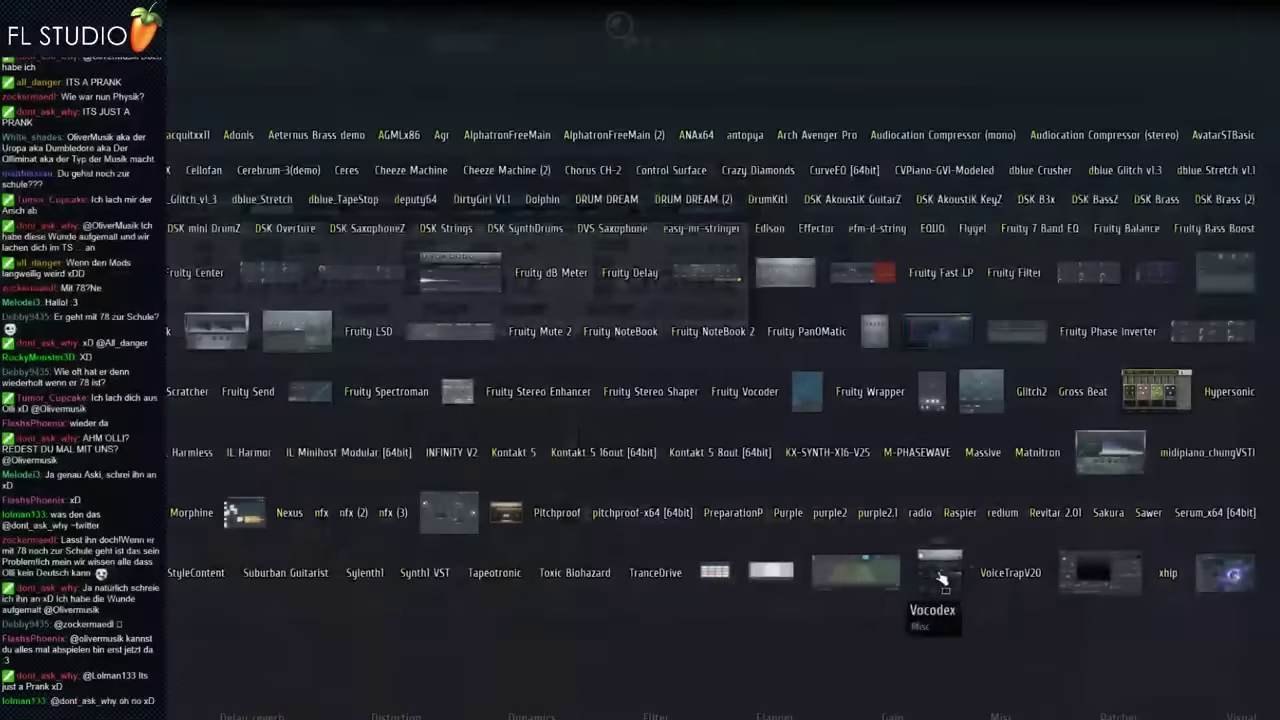
left_click(941, 578)
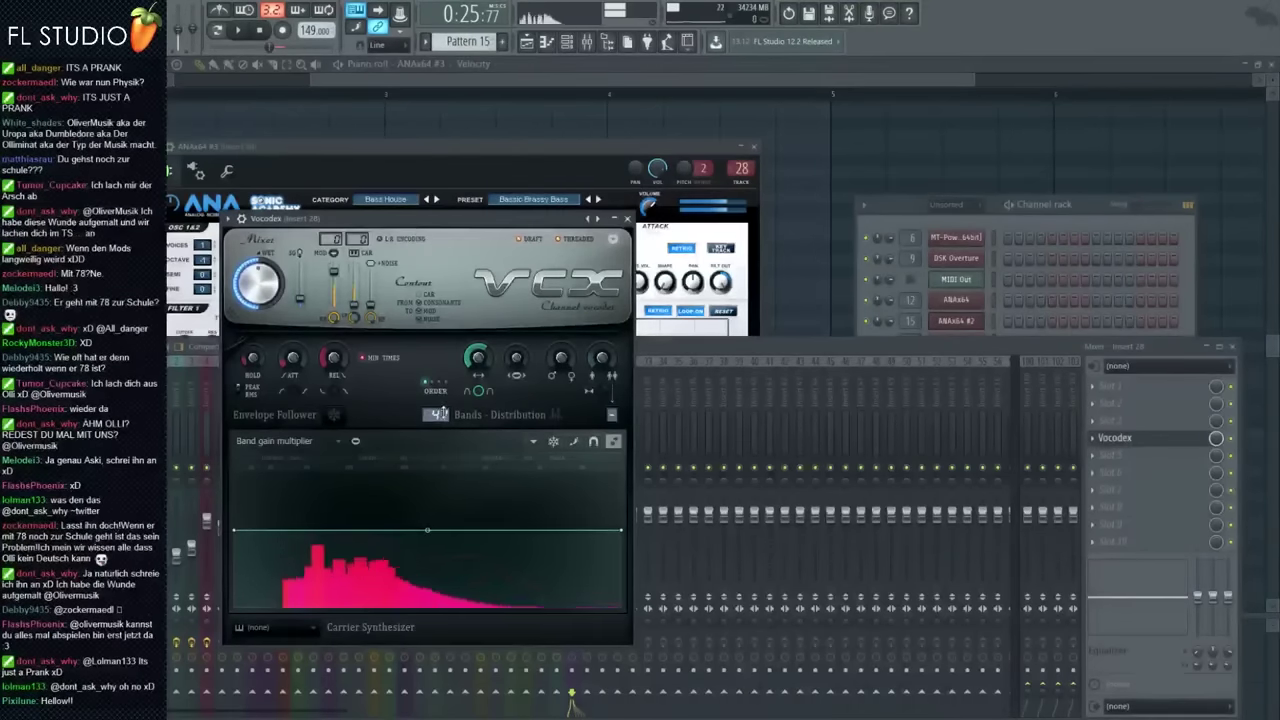
left_click_drag(485, 226, 690, 247)
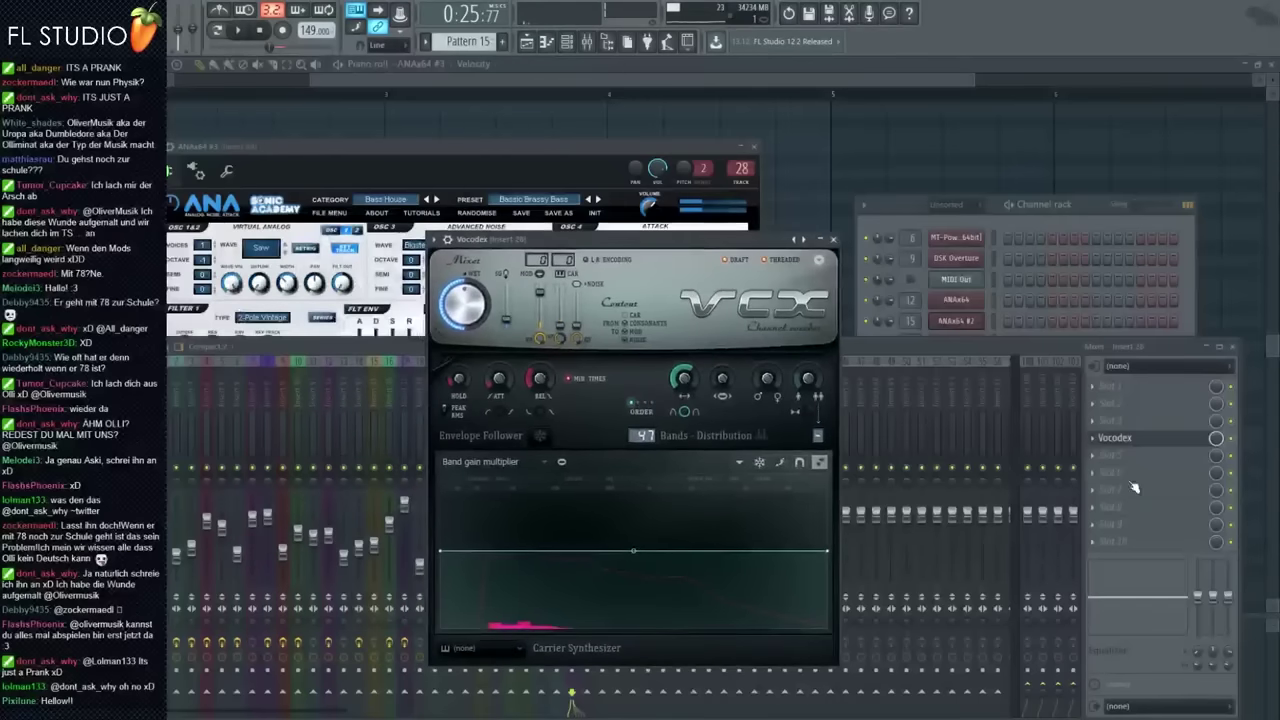
left_click_drag(584, 243, 680, 246)
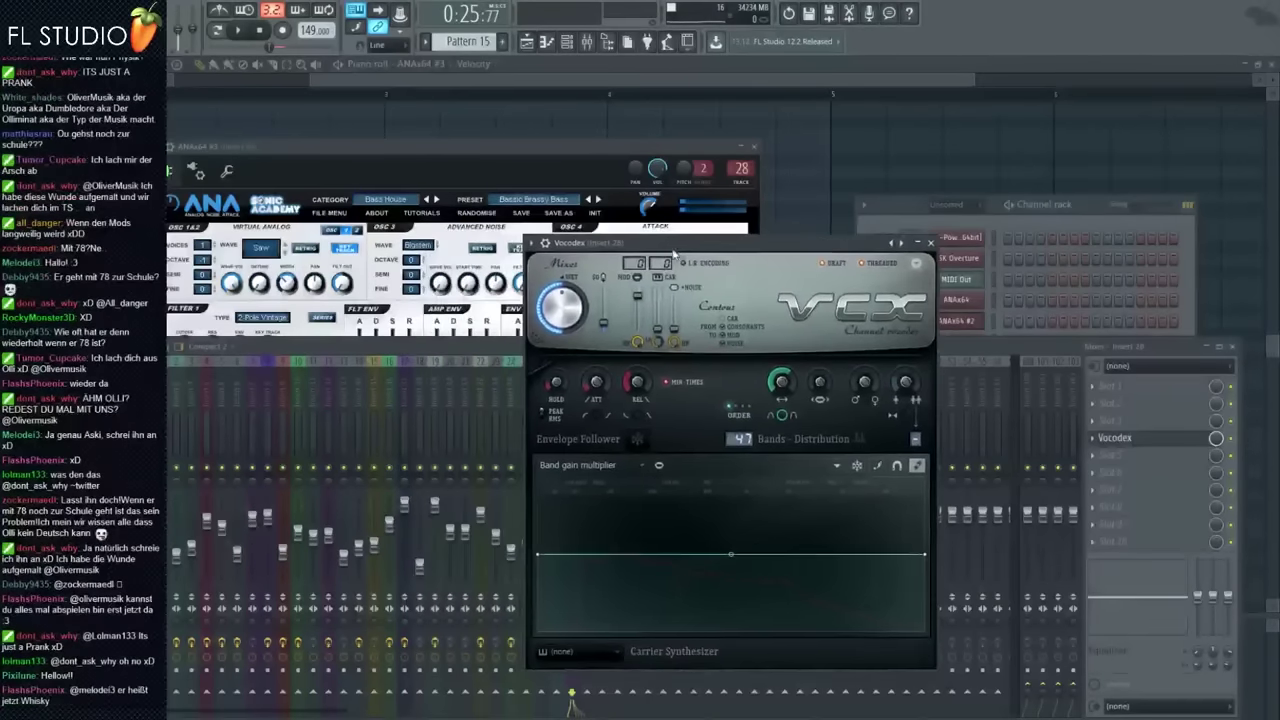
Load Fruity Reeverb 2 into slot 7 of Insert 28 and set Vocodex to 59 bands
middle_click(1123, 500)
left_click_drag(1091, 537, 1134, 495)
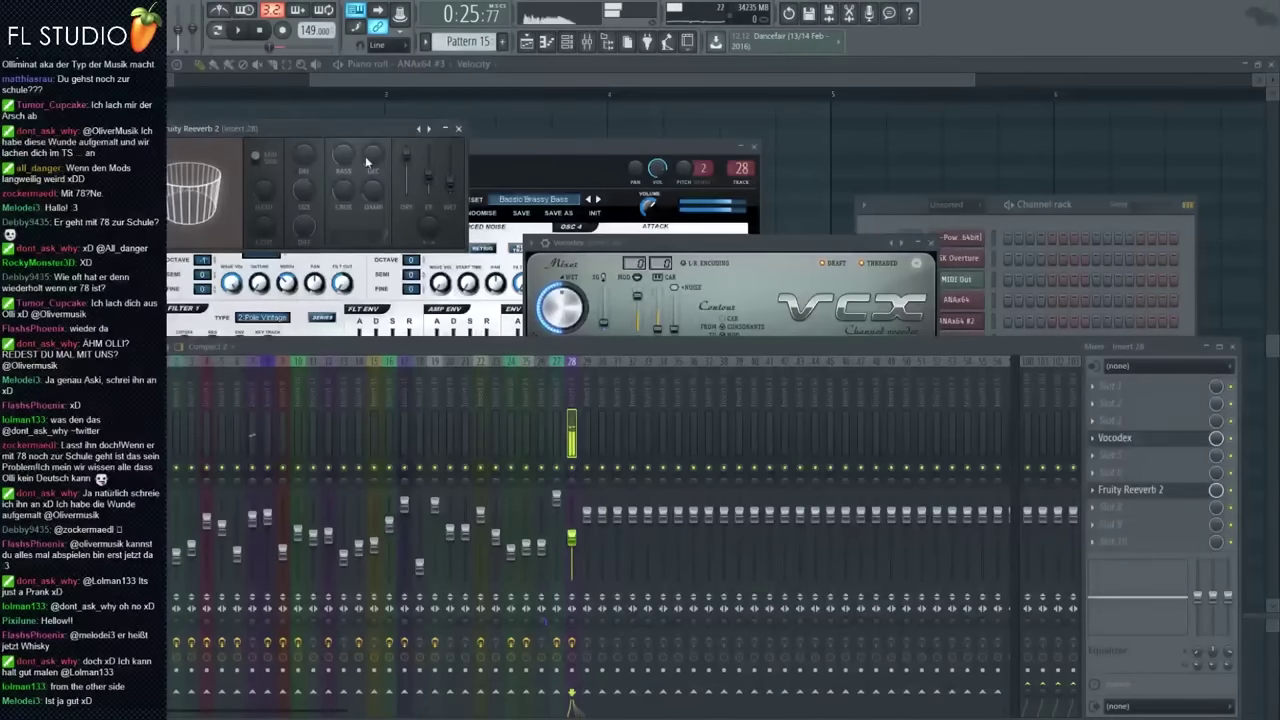
left_click(709, 264)
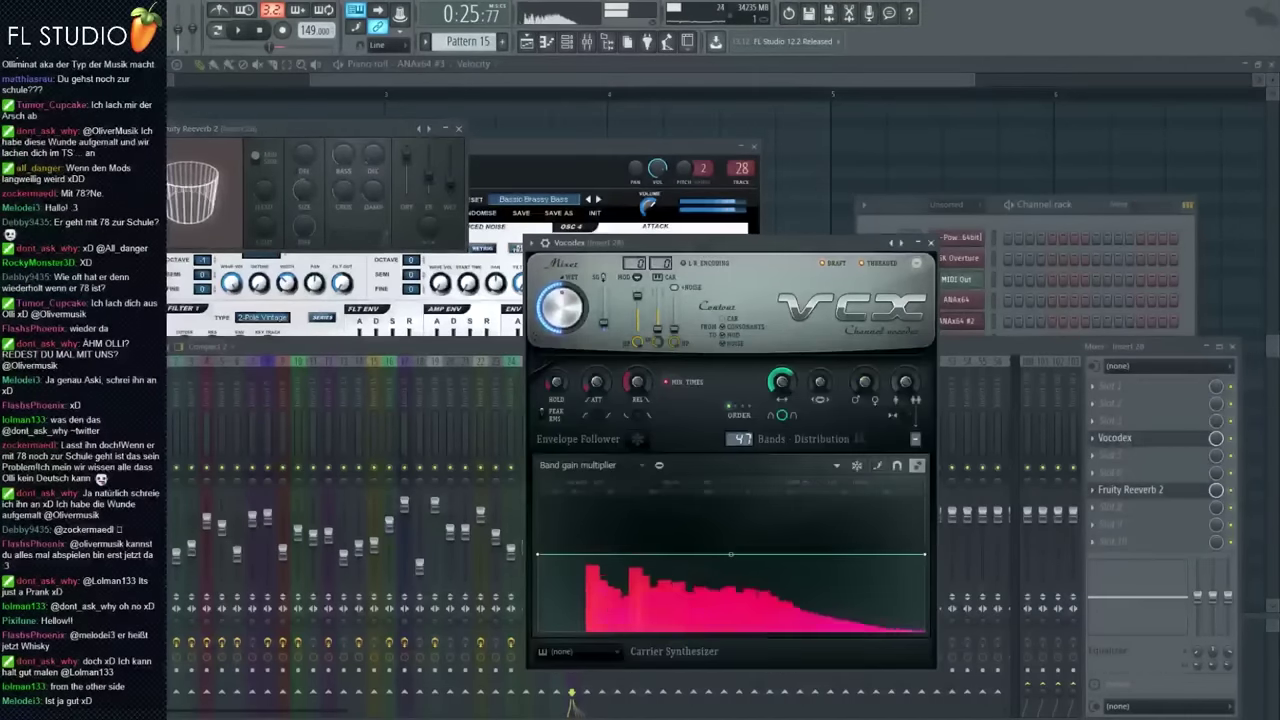
left_click_drag(781, 382, 781, 402)
left_click_drag(740, 439, 740, 435)
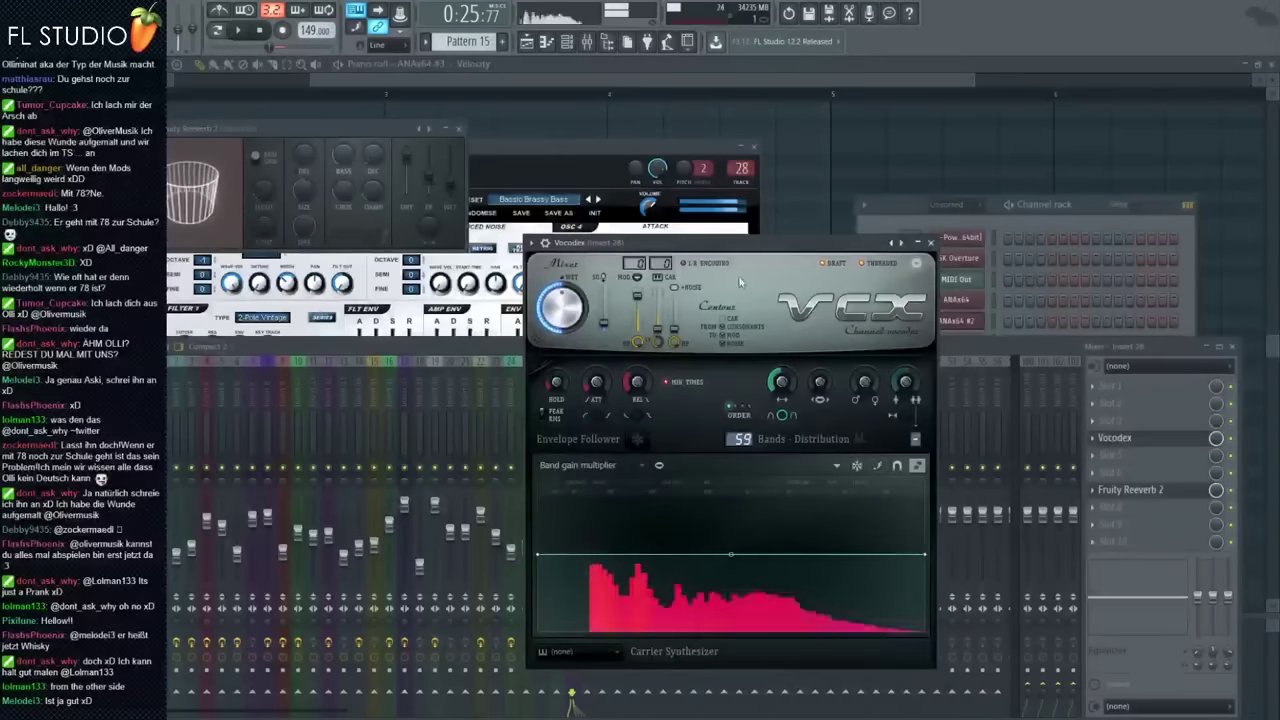
Switch ANAx64 #3 to the Bassic Crispy Mini preset and lower Insert 28's fader
left_click(598, 200)
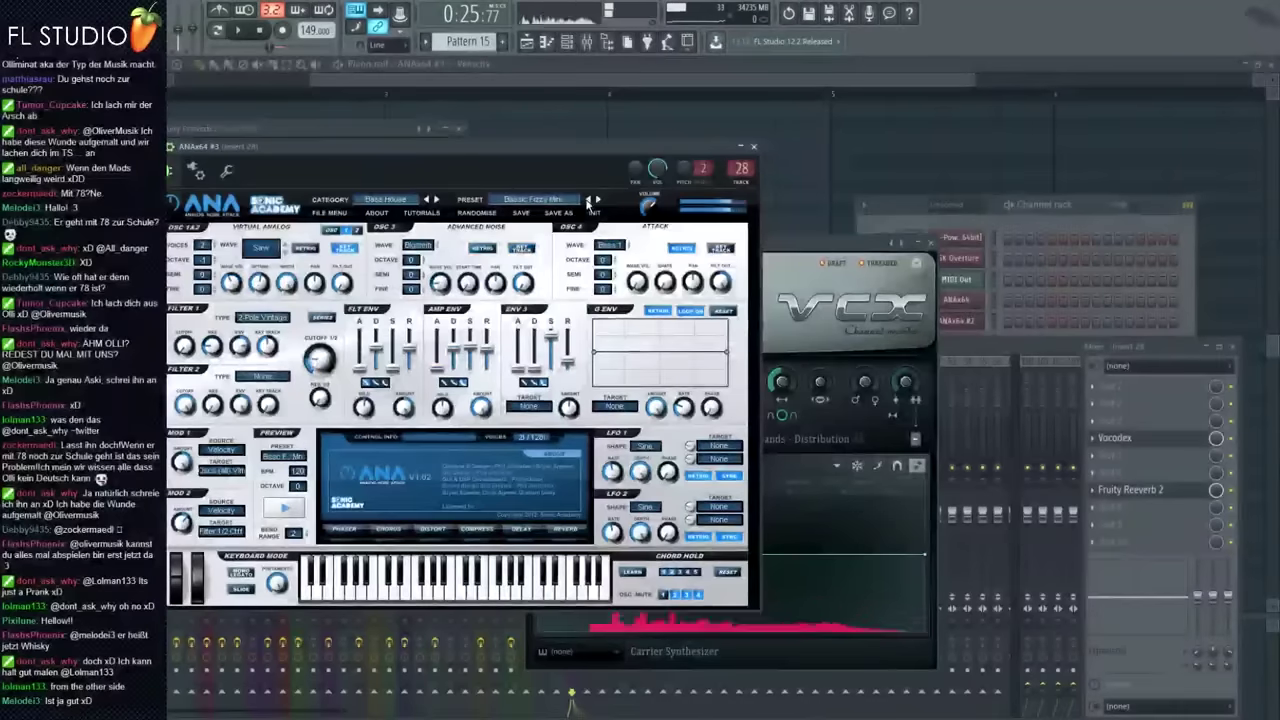
left_click(954, 347)
left_click_drag(560, 567, 560, 586)
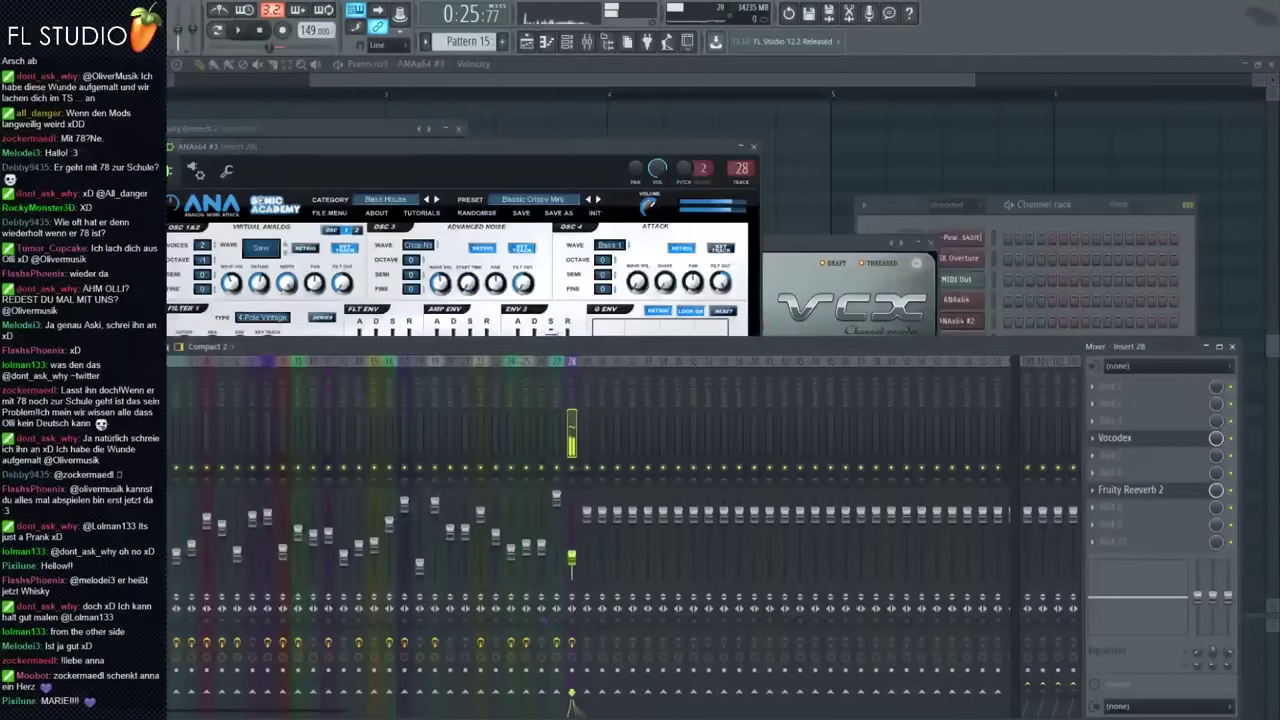
Load Fruity parametric EQ 2 into slot 3 of Insert 28 and cut the low end with a steep high-pass curve
key("F8")
left_click_drag(997, 343, 1132, 421)
left_click_drag(268, 313, 322, 374)
mouse_move(530, 234)
left_mouse_down()
mouse_move(530, 252)
mouse_move(530, 230)
left_mouse_up()
Play the drop and fine-tune Insert 28's fader against the other tracks
left_click(217, 31)
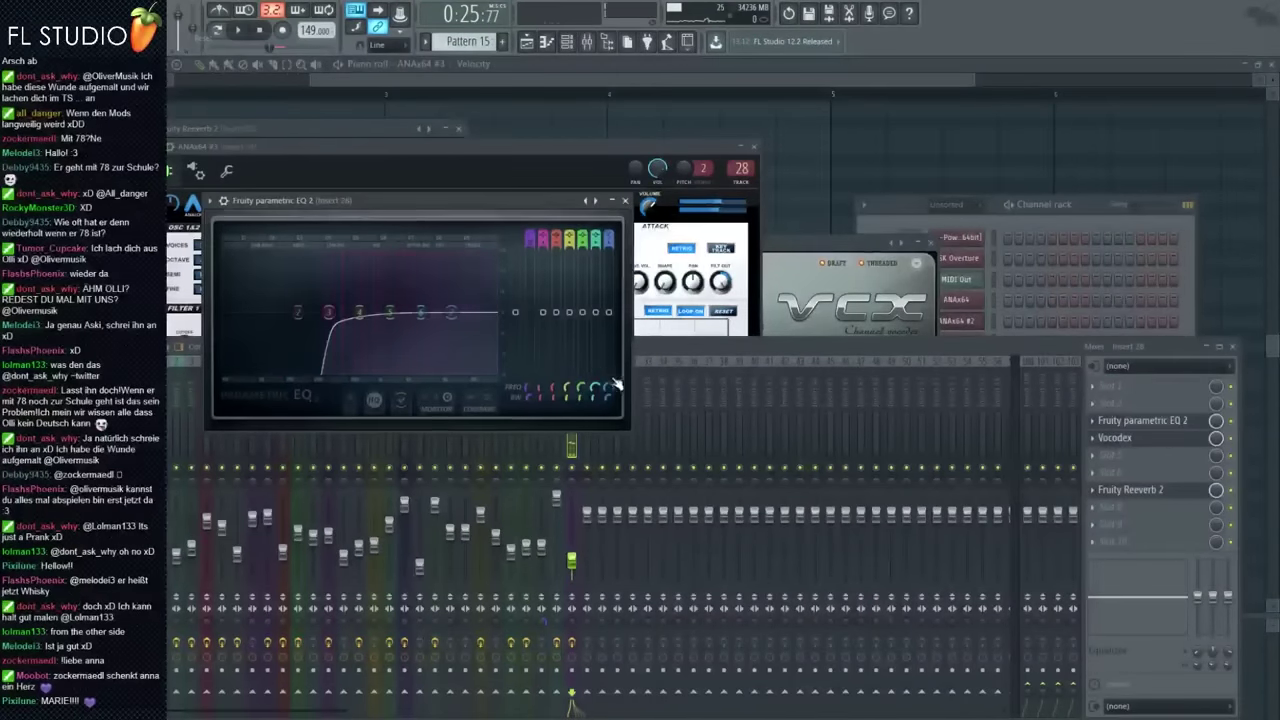
key("space")
left_click_drag(563, 557, 563, 562)
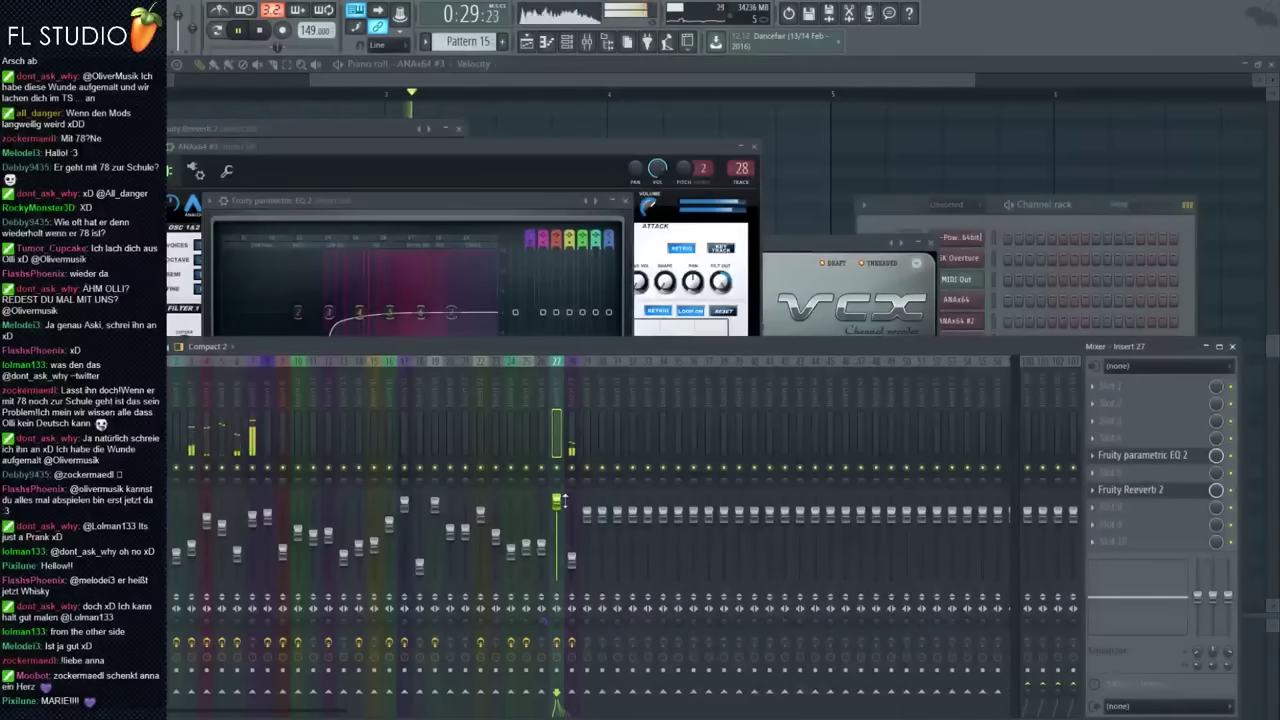
key("space")
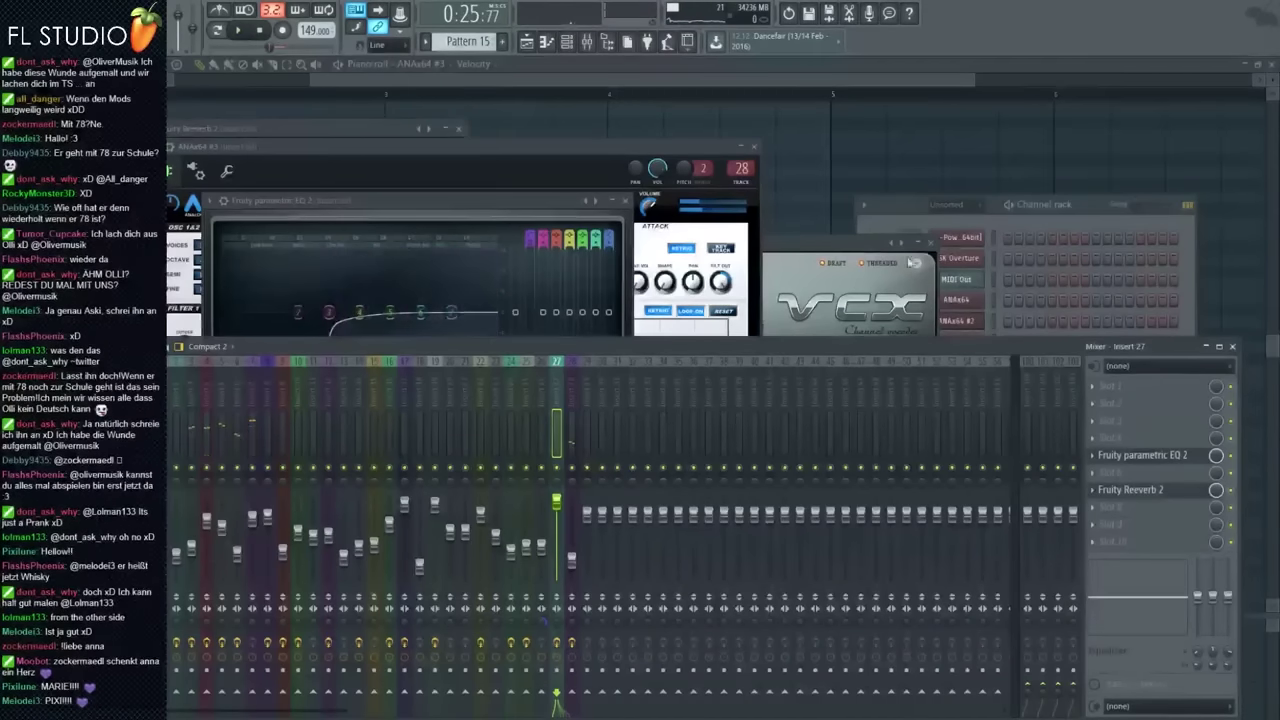
Transpose all Pattern 15 notes up one octave, play them, and raise Insert 28's fader slightly
left_click(1013, 220)
left_click(1021, 450)
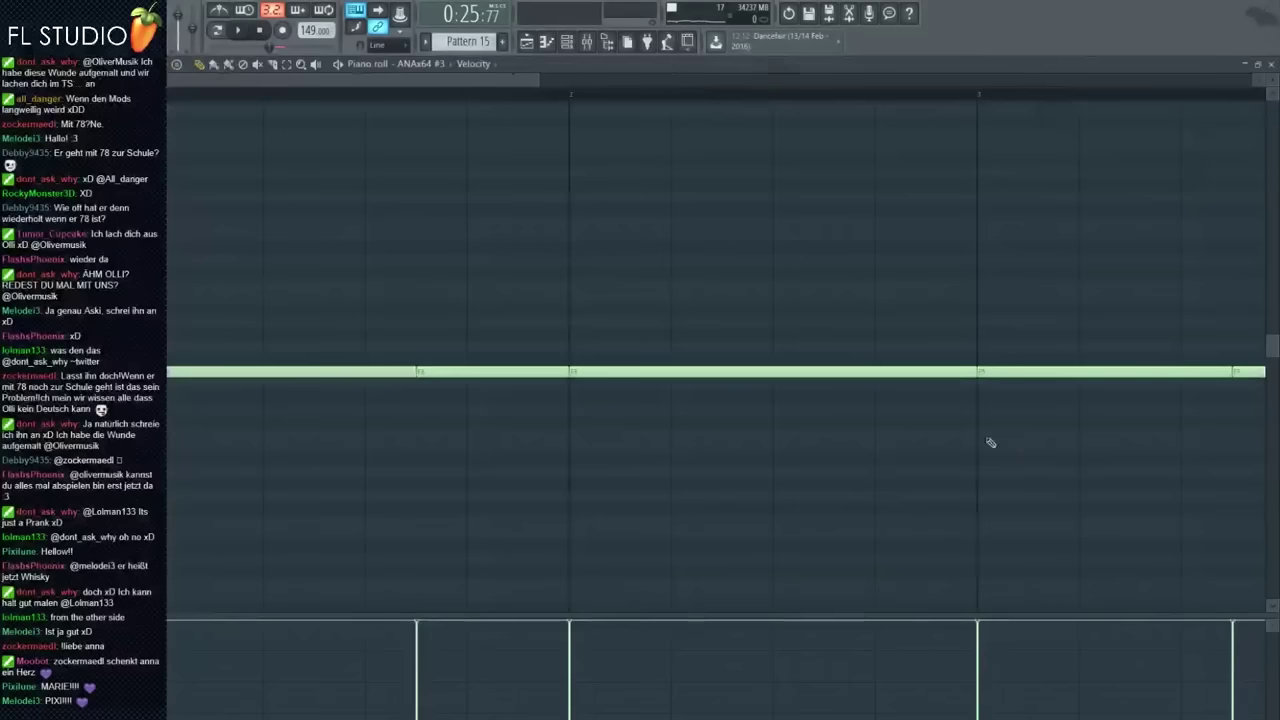
scroll(470, 335, "down", 5)
left_click_drag(747, 330, 162, 377)
key("ctrl+Up")
key("shift+Up")
left_click(182, 110, "ctrl")
left_click_drag(173, 248, 694, 192)
key("space")
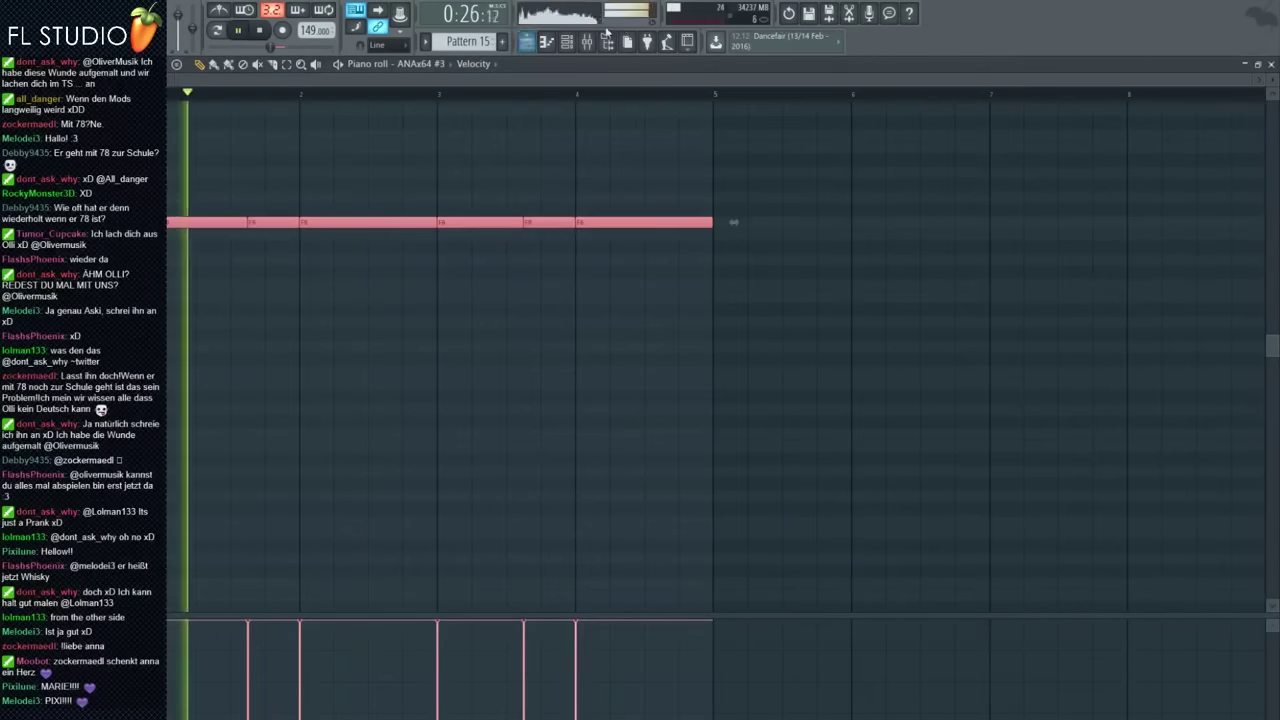
key("F9")
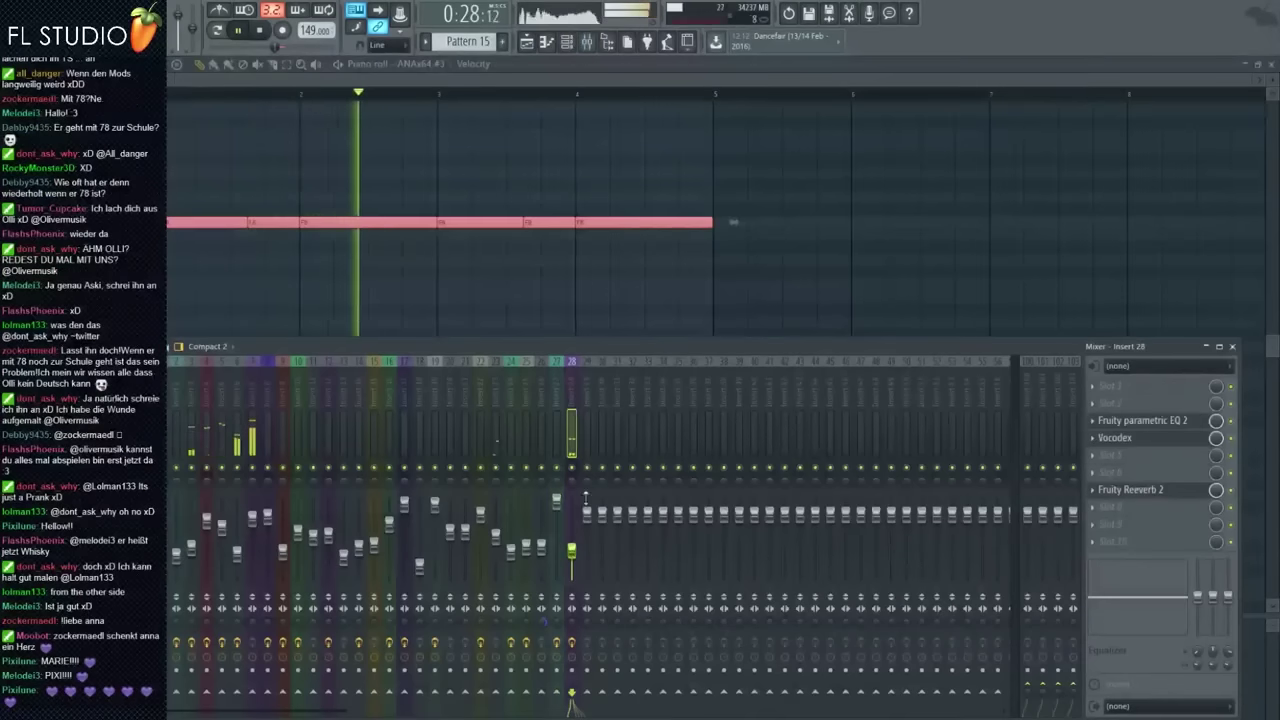
Try other Bass House presets in ANAx64 #3, then switch to the Lead House category and try Cathedral Saws
left_click(570, 44)
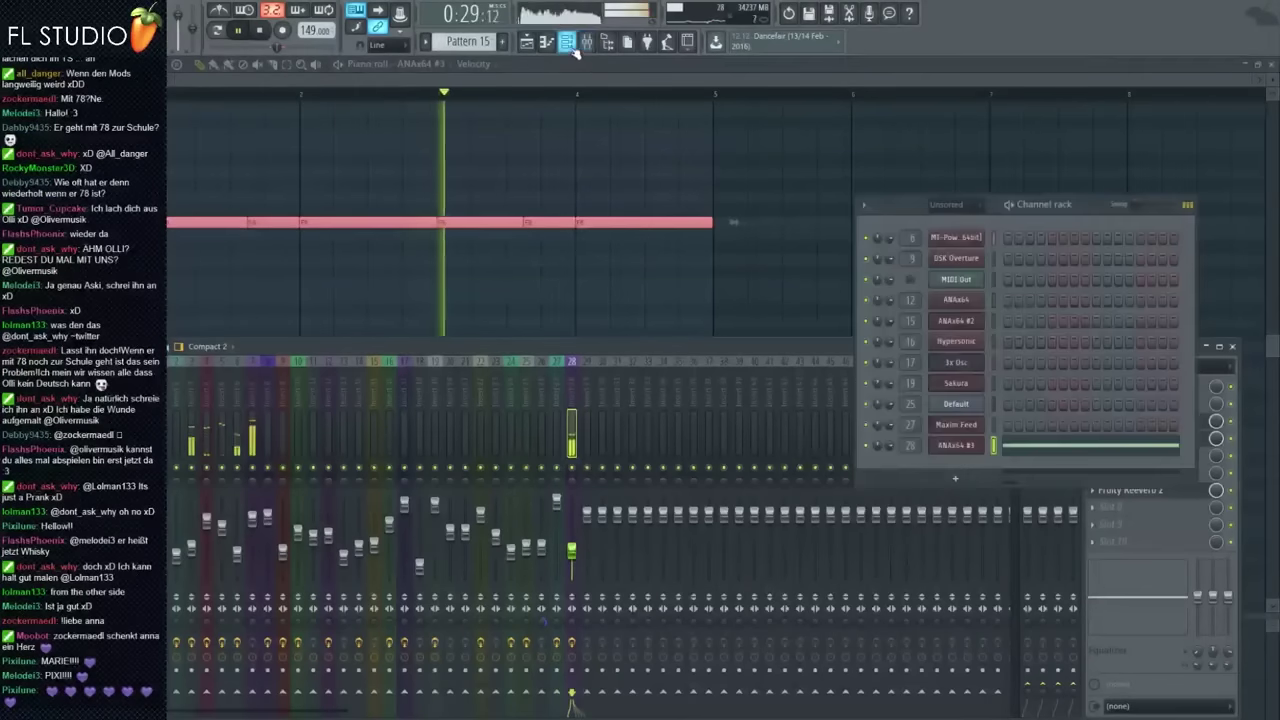
left_click(952, 446)
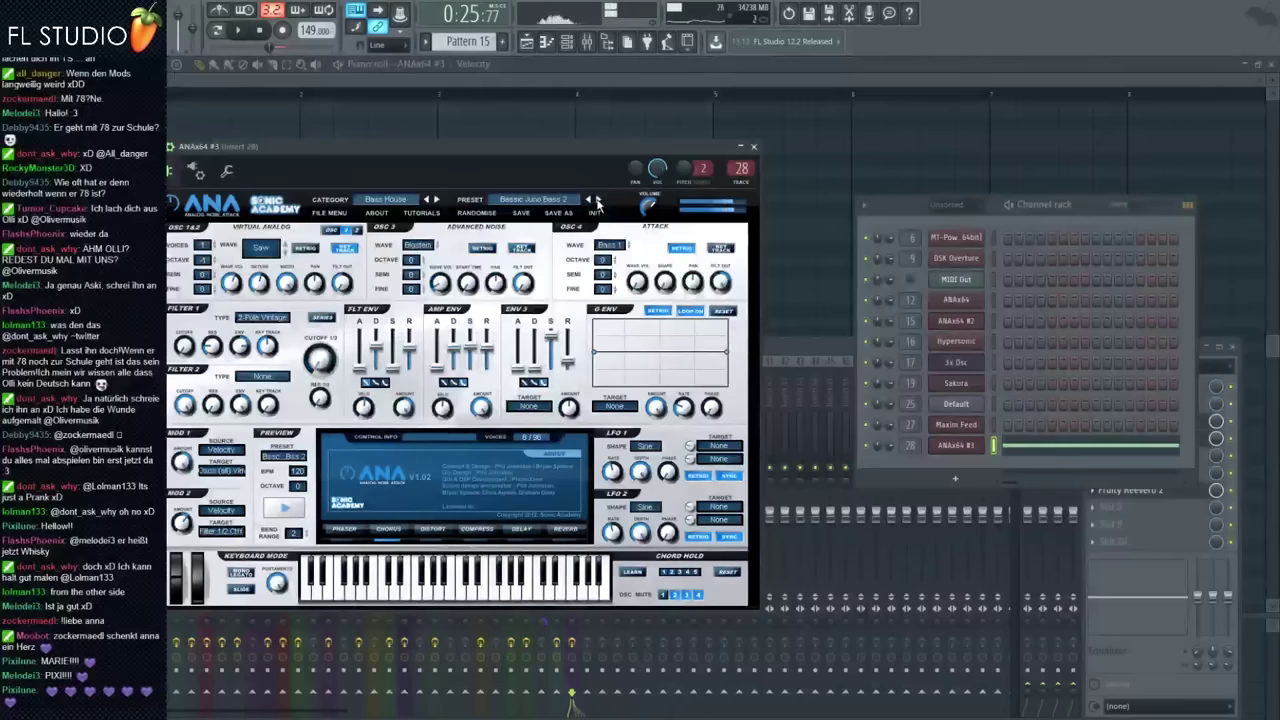
left_click(589, 199)
left_click(385, 199)
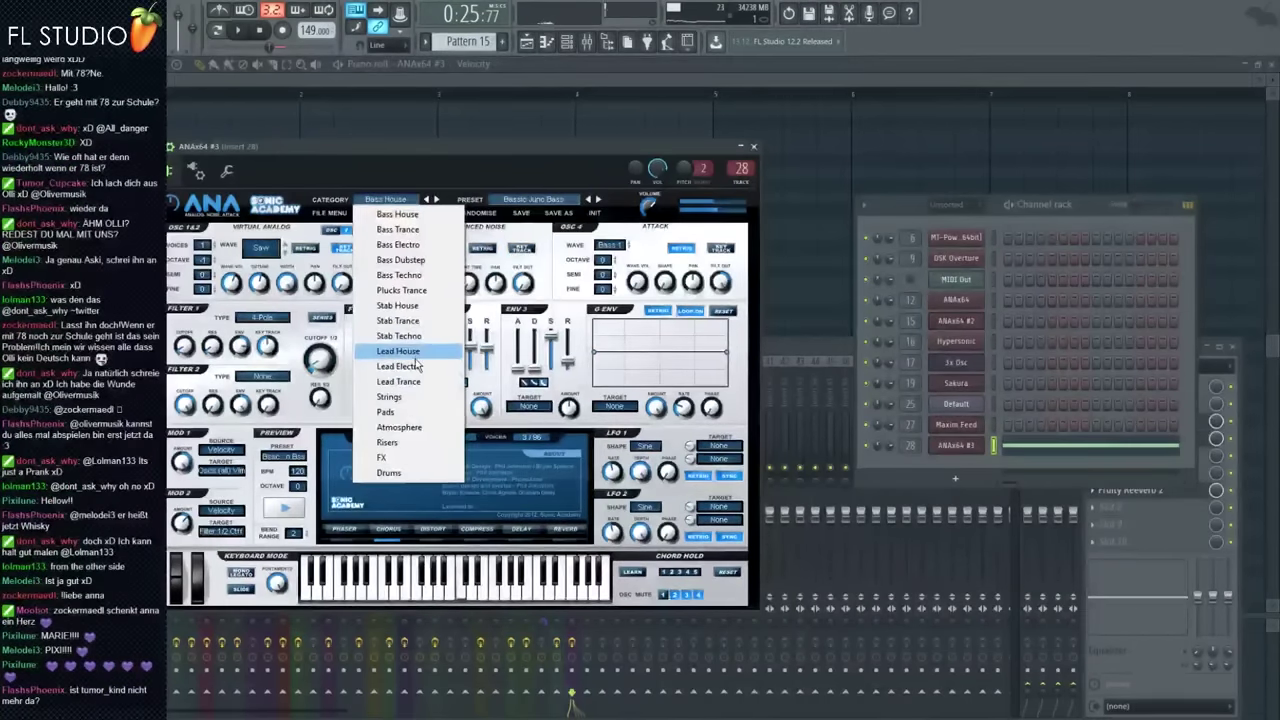
left_click(412, 353)
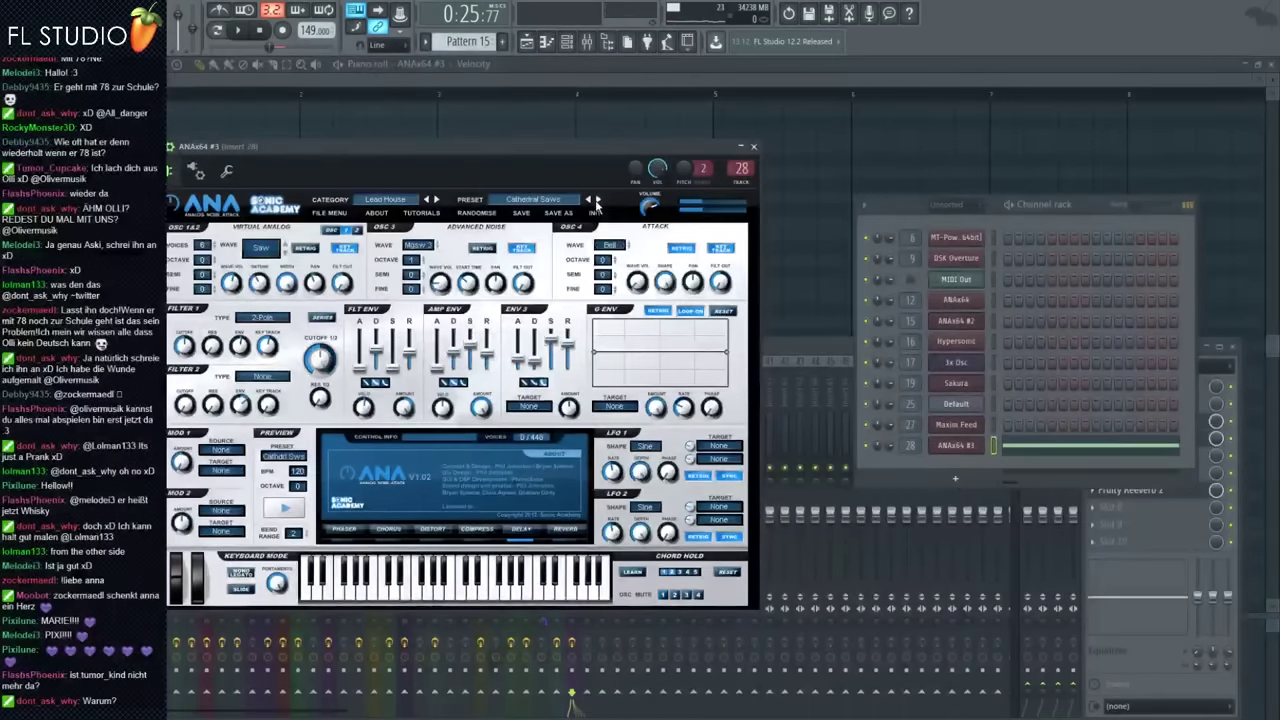
left_click_drag(563, 153, 841, 151)
Move all Pattern 15 notes down two octaves, play them, and clear the note selection
key("space")
left_click(390, 385)
right_click(211, 237)
key("space")
left_click_drag(211, 223, 211, 521)
key("space")
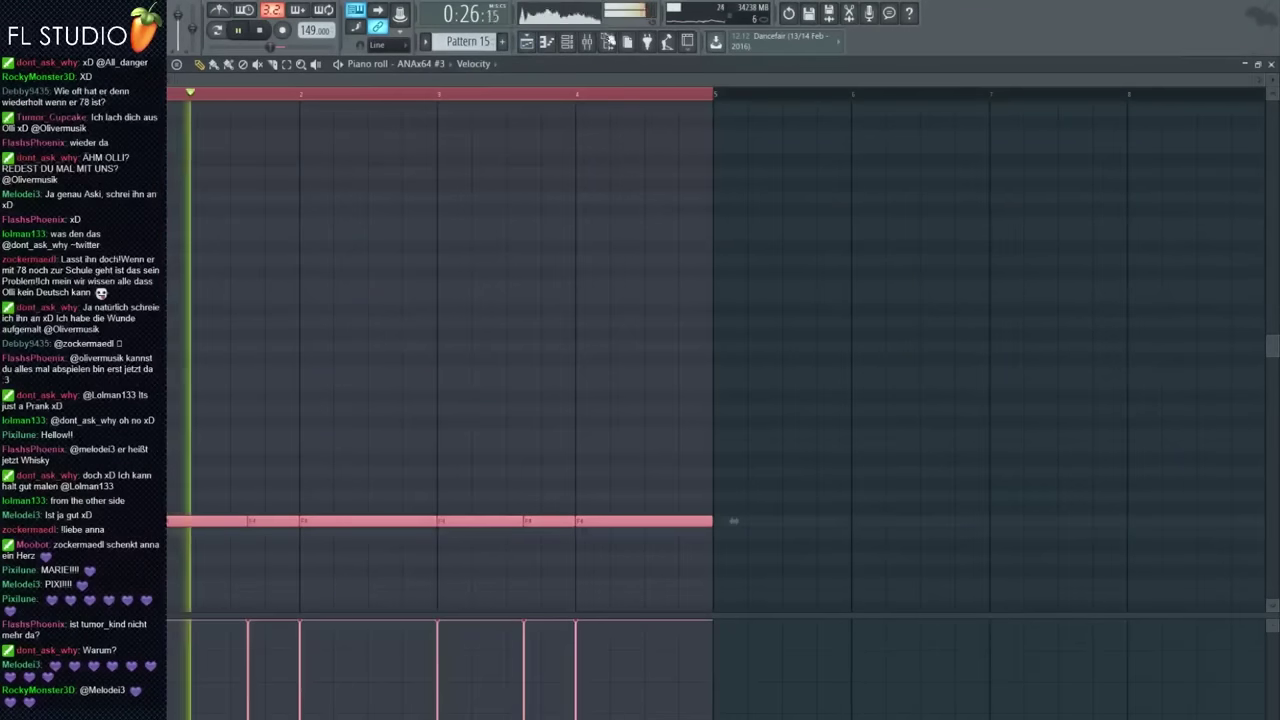
key("space")
scroll(500, 190, "down", 5)
key("ctrl+d")
Switch ANAx64 #3 to the Bass Electro category and audition its presets Bass Revolver and Bassic Electro
left_click(566, 45)
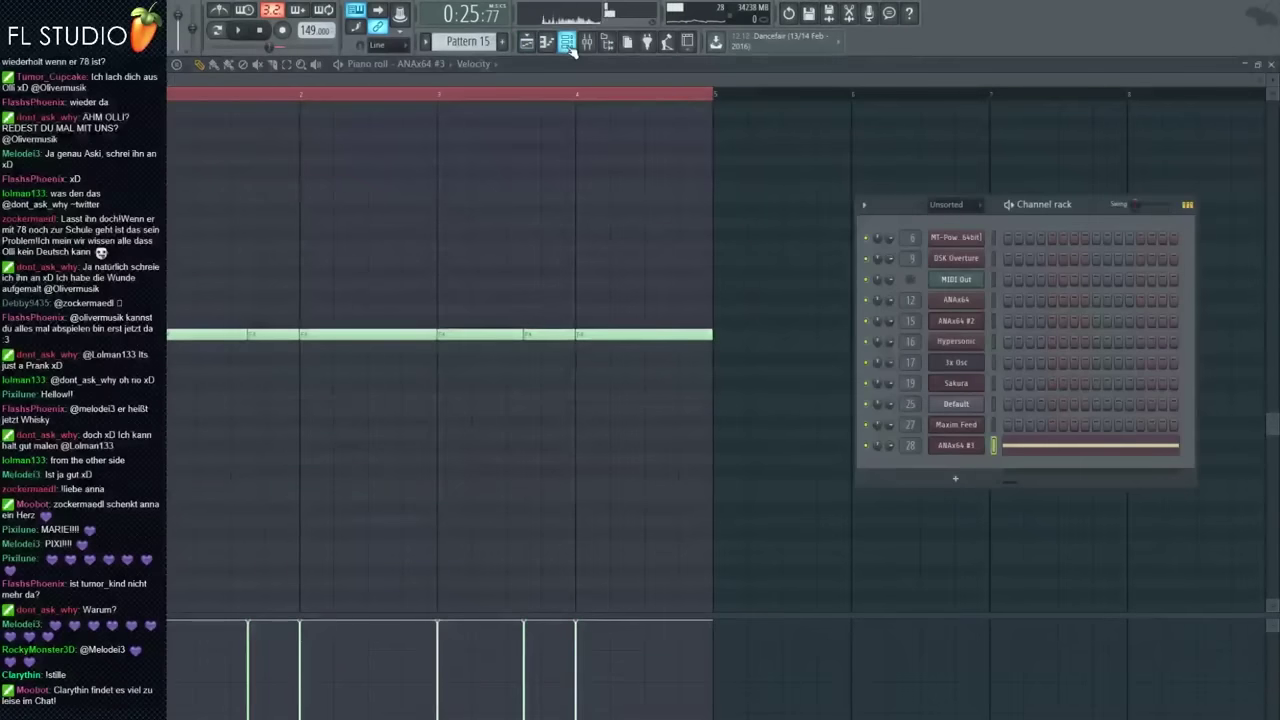
left_click(958, 448)
left_click(656, 200)
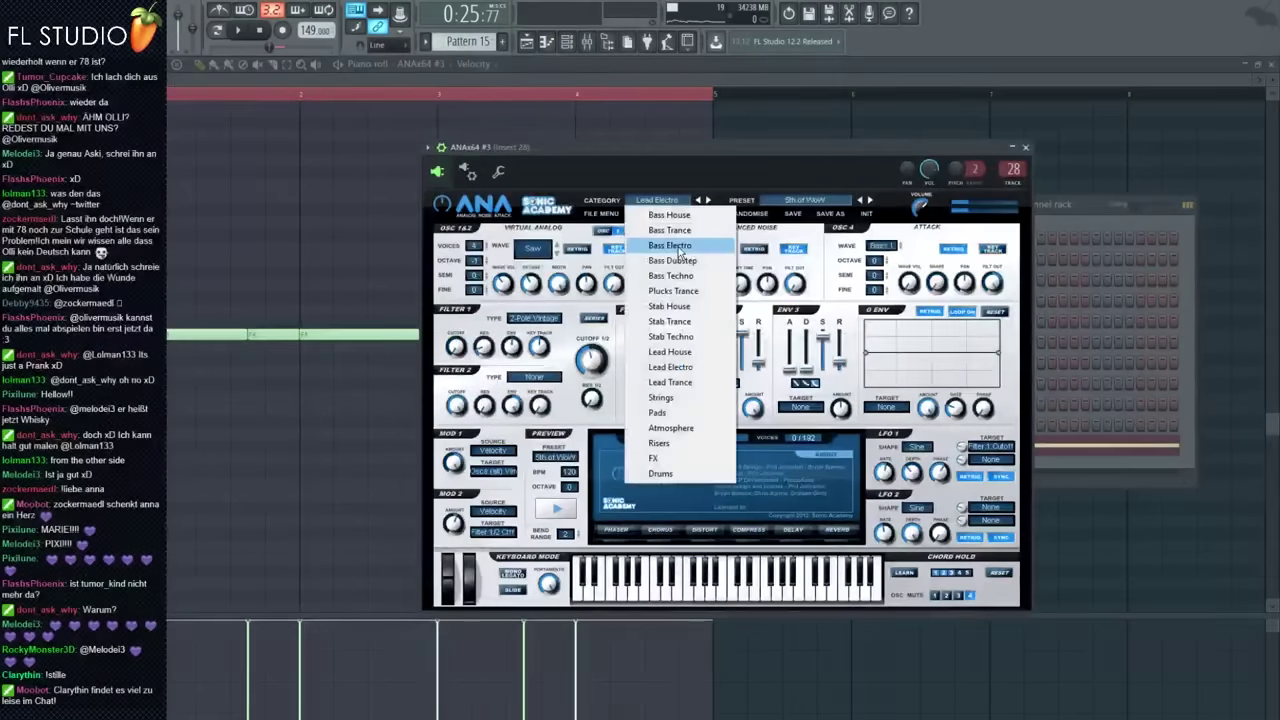
left_click(679, 246)
left_click(870, 201)
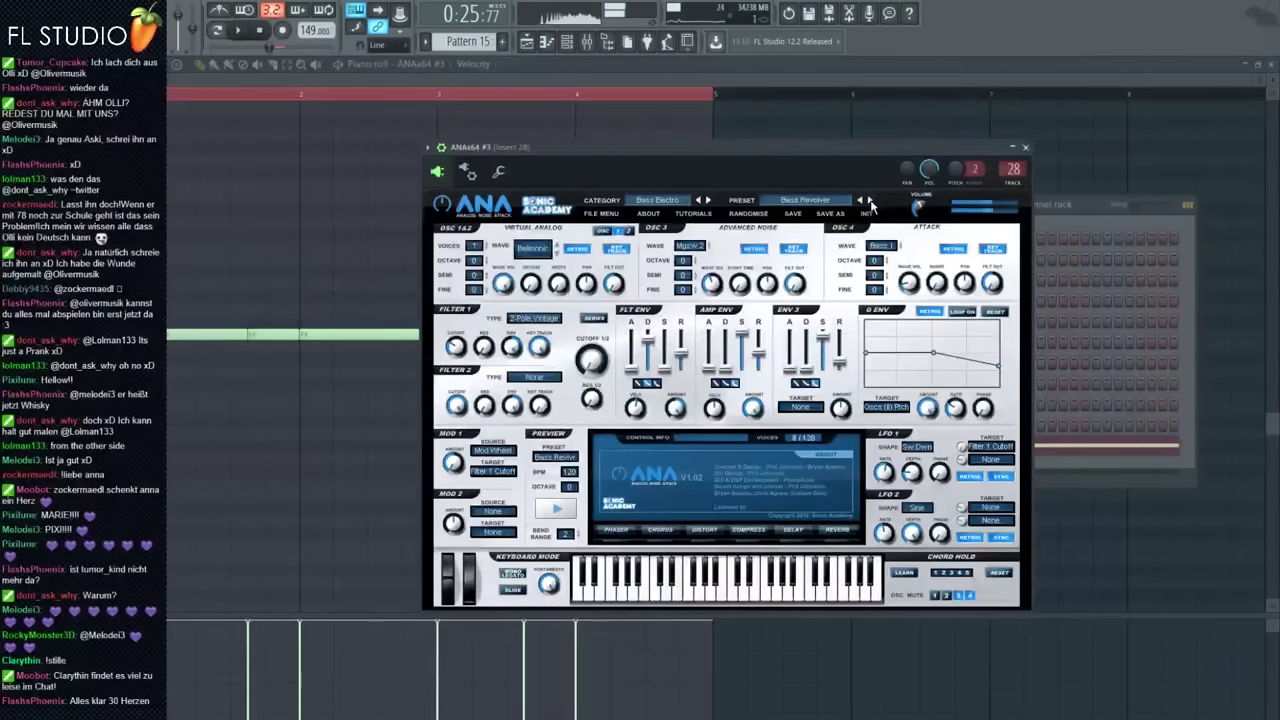
left_click(868, 201)
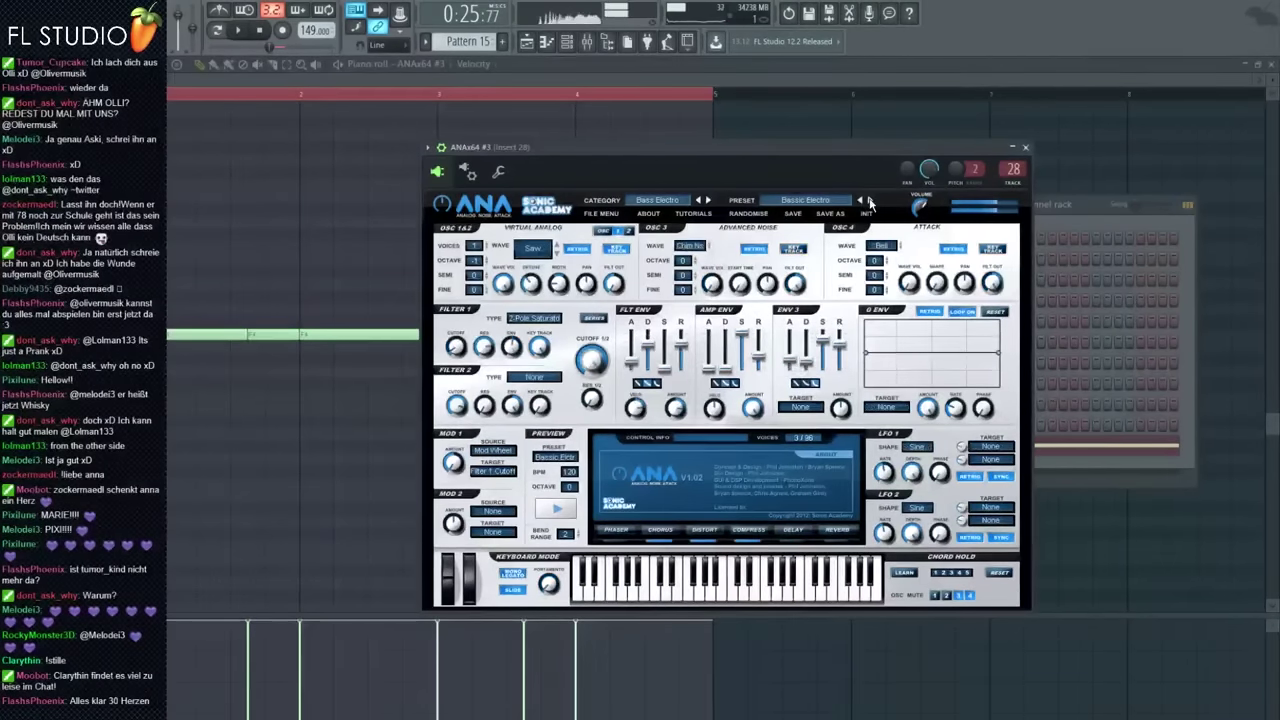
Bypass Vocodex on Insert 28 and audition further Bass Electro presets in ANAx64 #3, ending on Darlaks
left_click(587, 41)
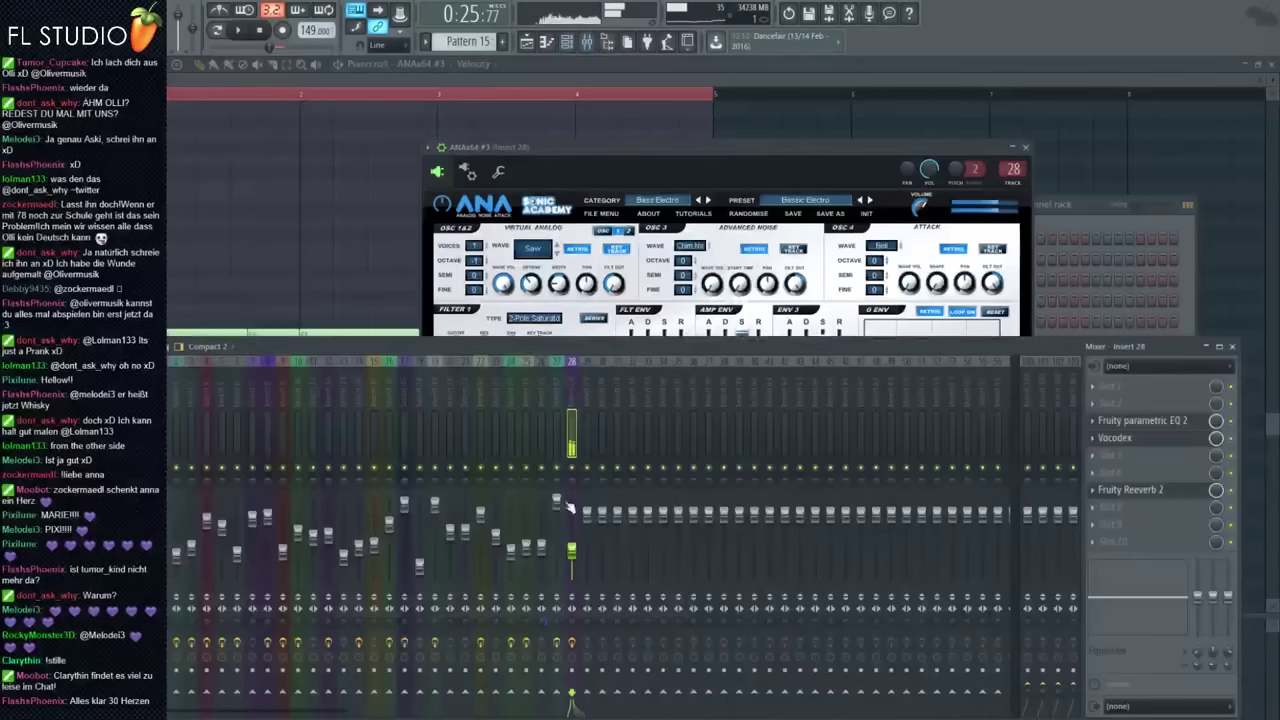
left_click(869, 201)
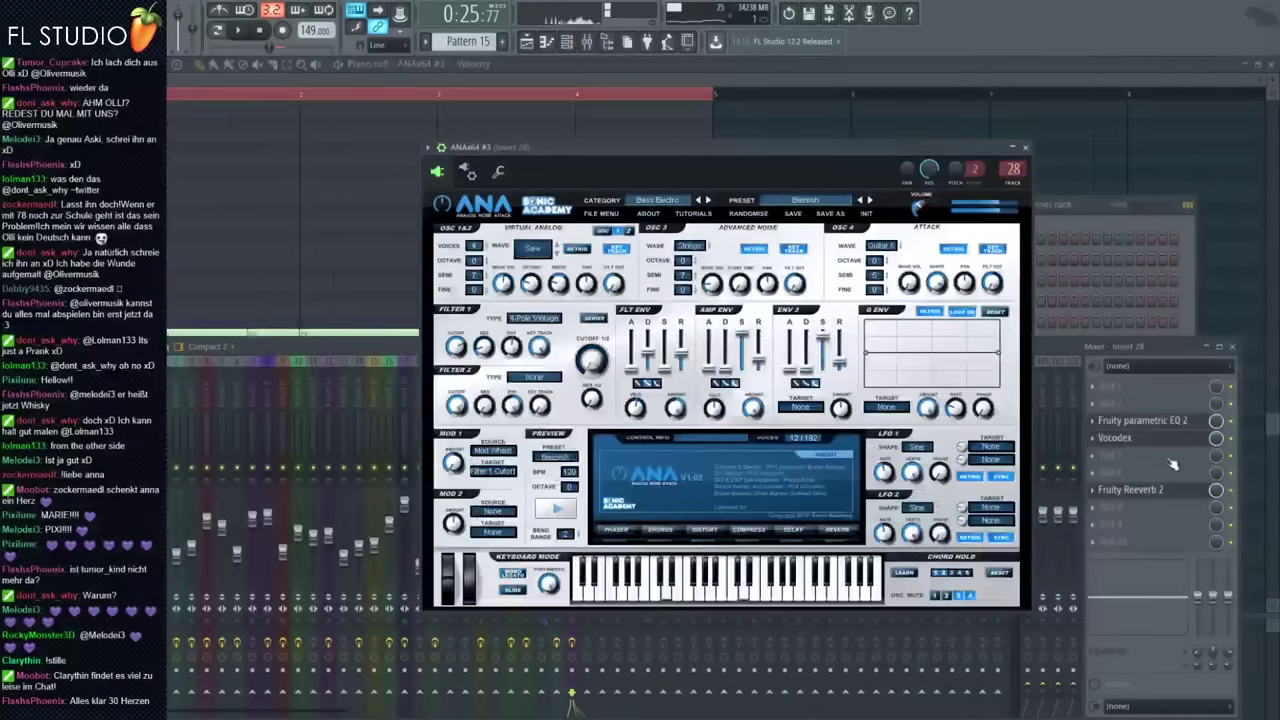
left_click(1240, 453)
left_click(869, 201)
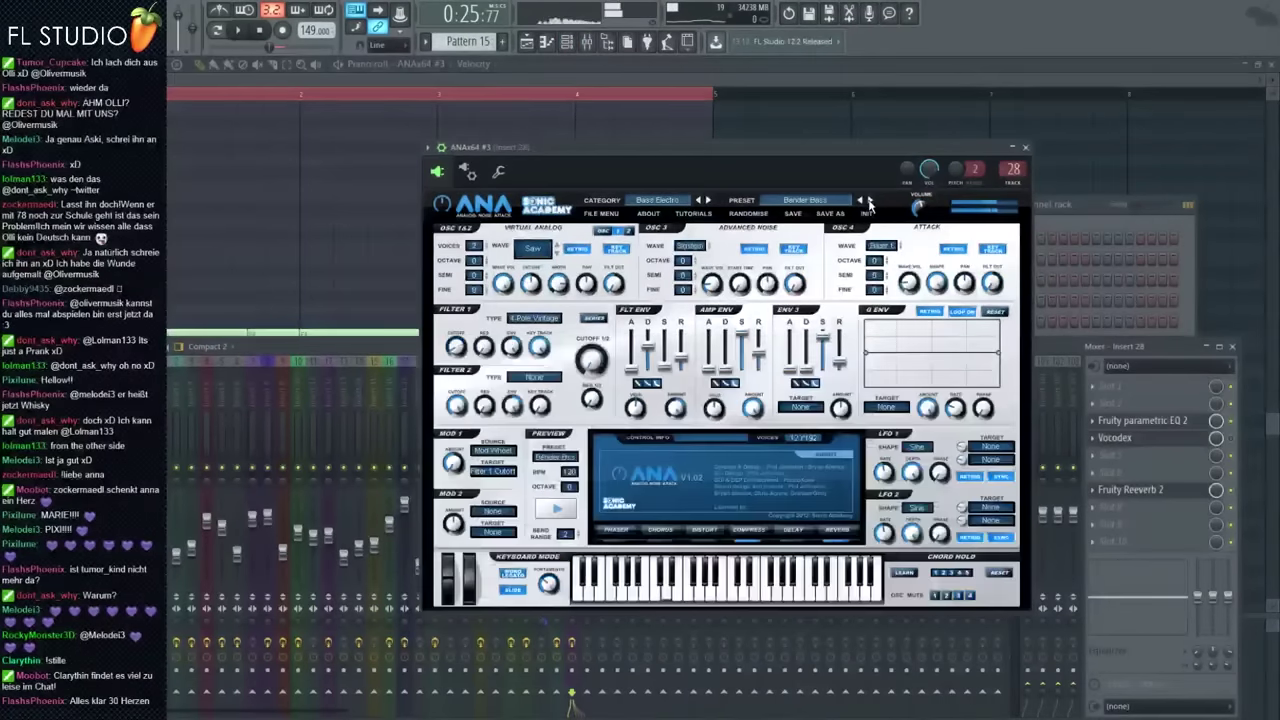
left_click(869, 201)
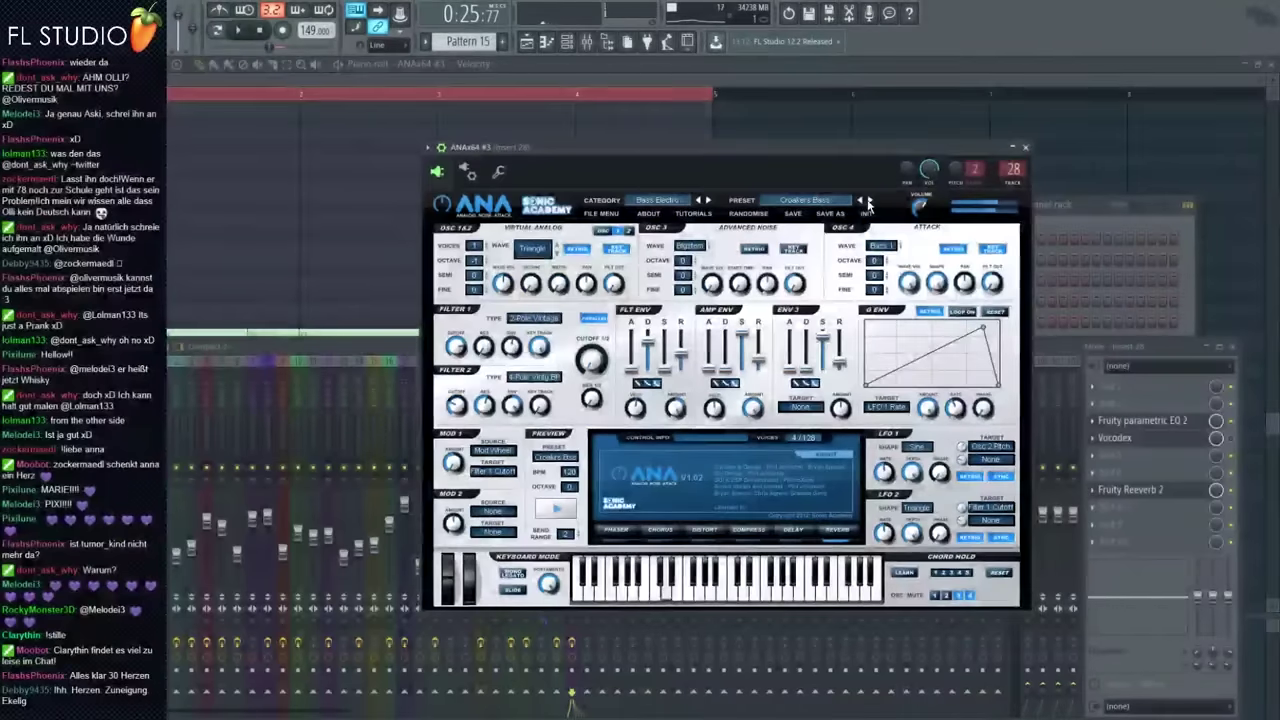
left_click(869, 201)
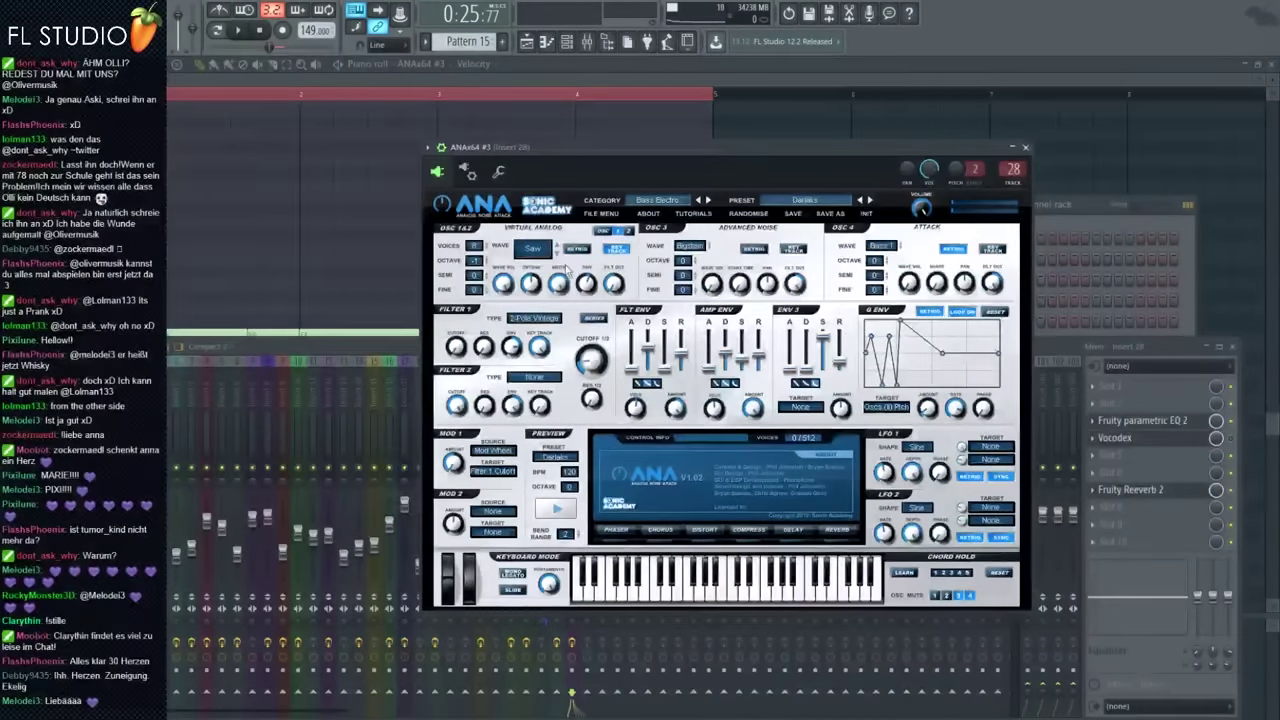
Play Pattern 15 with the new preset and raise Insert 28's fader
left_click(582, 101)
key("space")
left_click(589, 43)
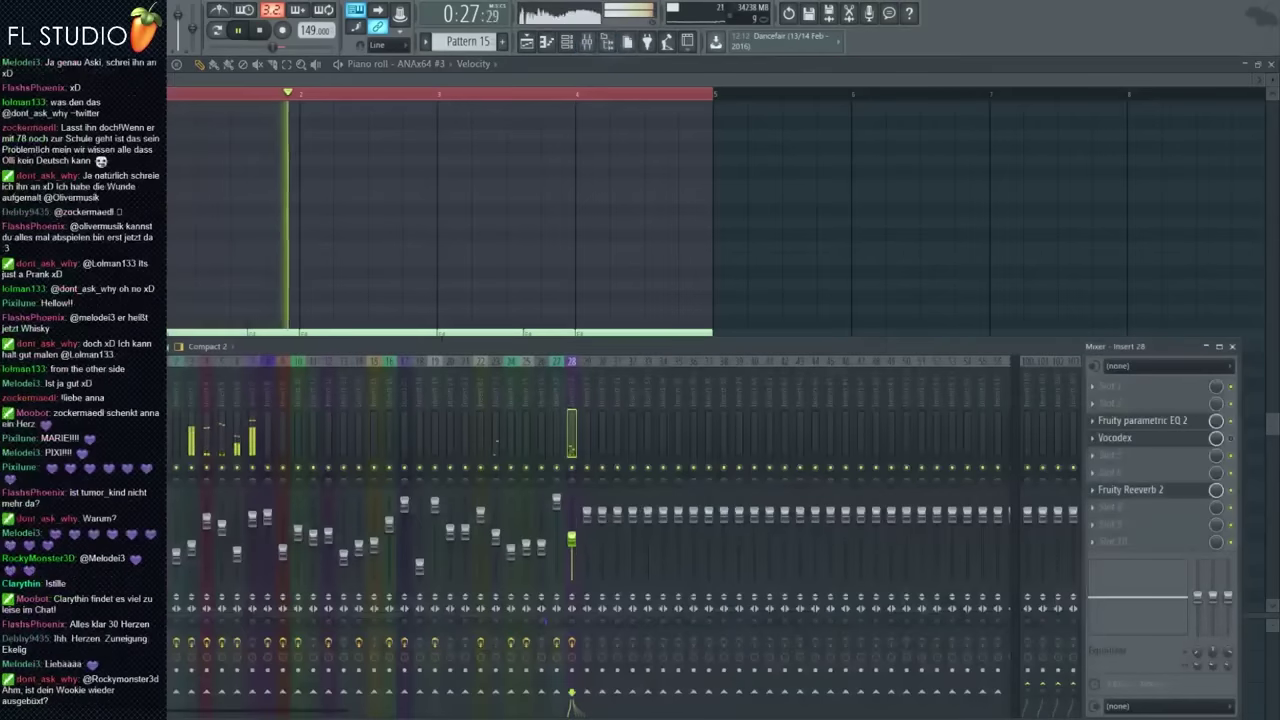
left_click_drag(572, 540, 573, 502)
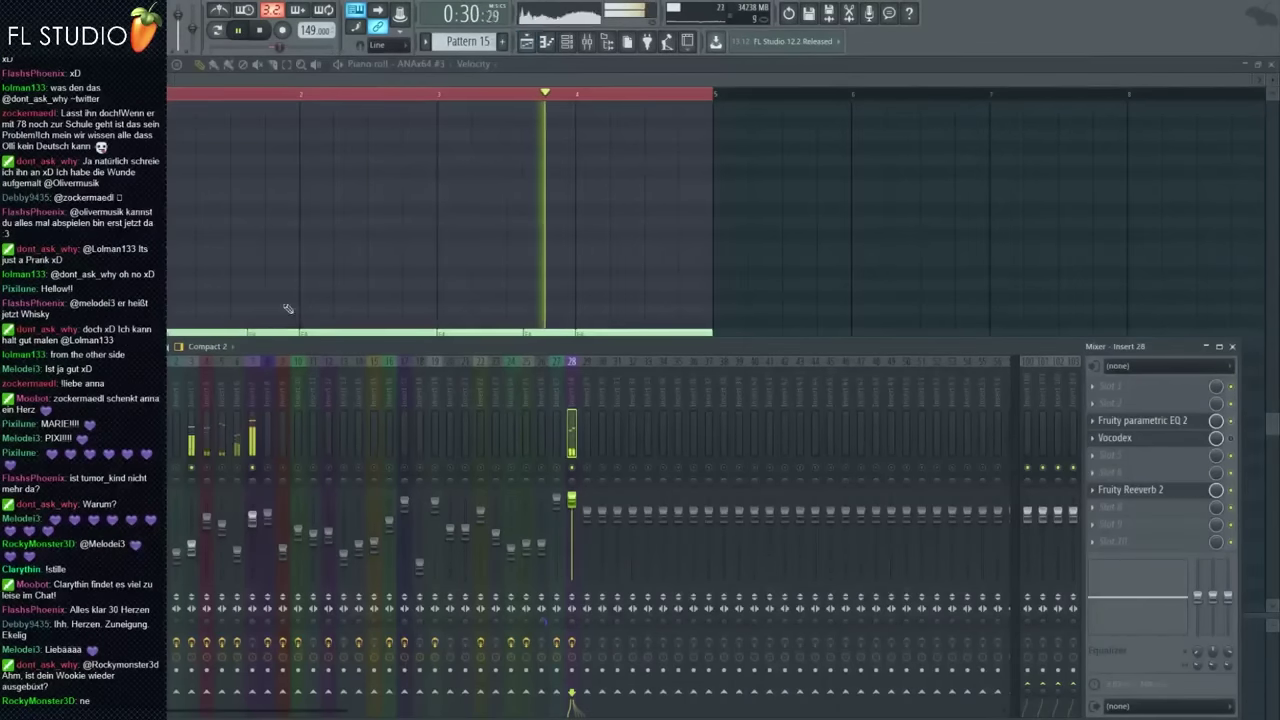
Select Pattern 5 in the playlist and play the drop with Insert 12 audible alongside Insert 28
key("F5")
key("space")
middle_click(486, 290)
left_click(481, 324)
left_click(531, 568)
left_click(587, 41)
key("space")
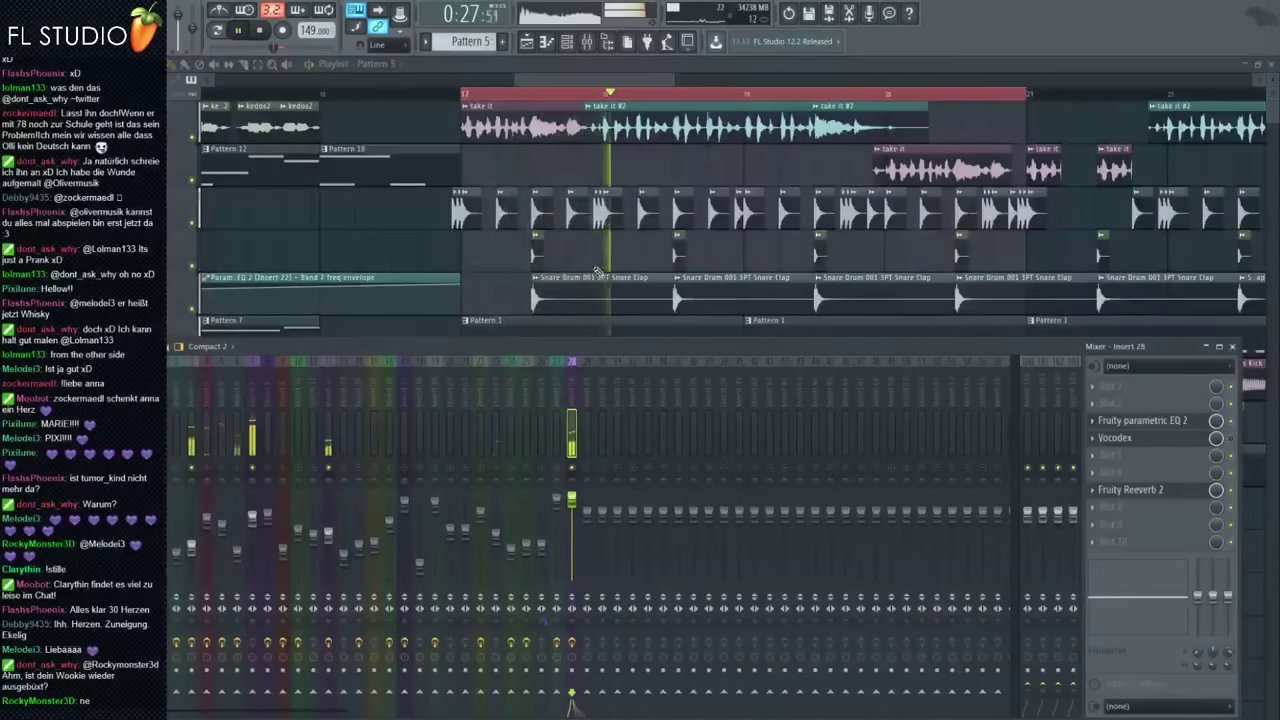
Open Pattern 15, duplicate all its notes six semitones higher, and play the result
left_click(594, 274)
double_click(631, 508)
key("ctrl+a")
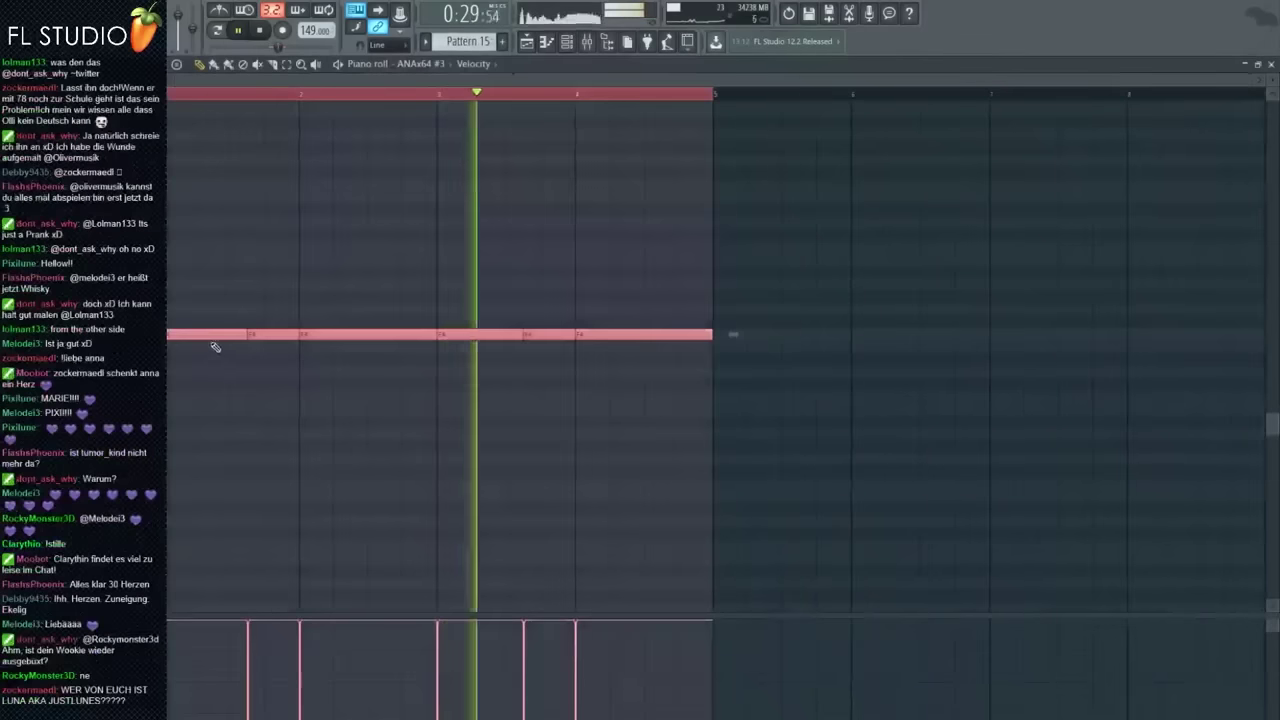
left_click_drag(202, 336, 191, 180)
key("space")
key("ctrl+z")
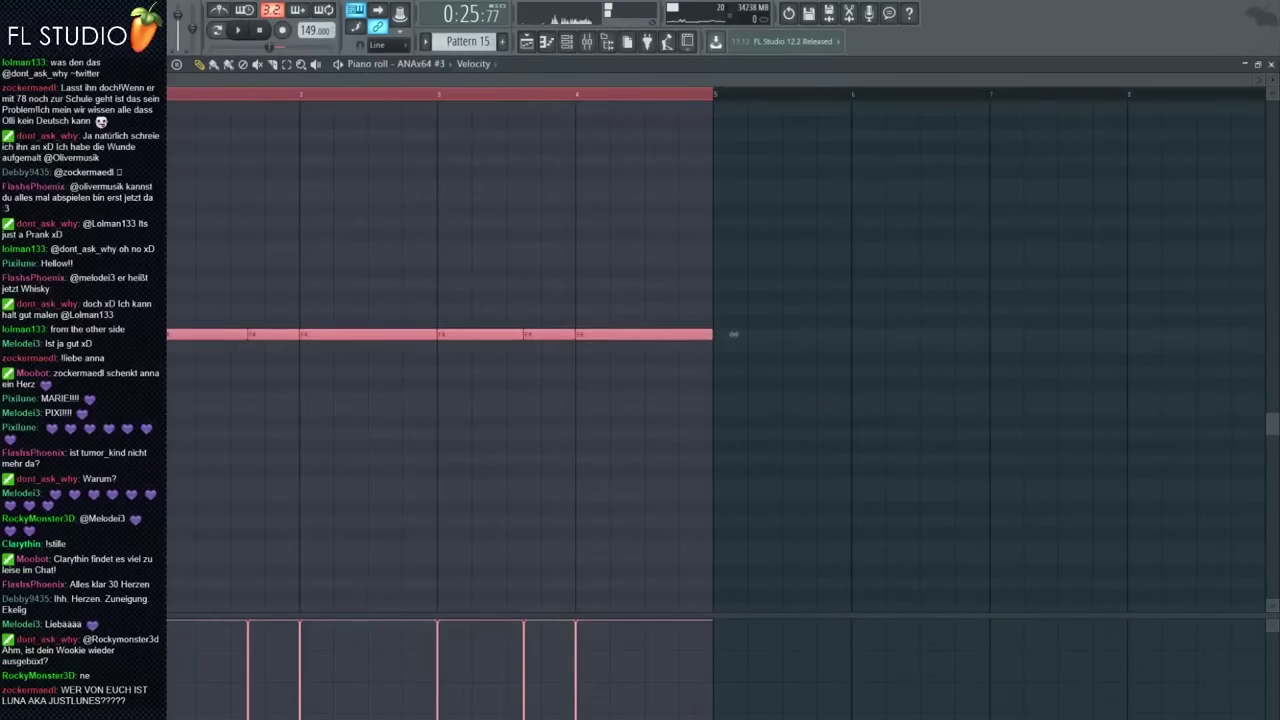
mouse_move(734, 334)
left_mouse_down()
mouse_move(734, 384)
mouse_move(734, 247)
left_mouse_up()
key("space")
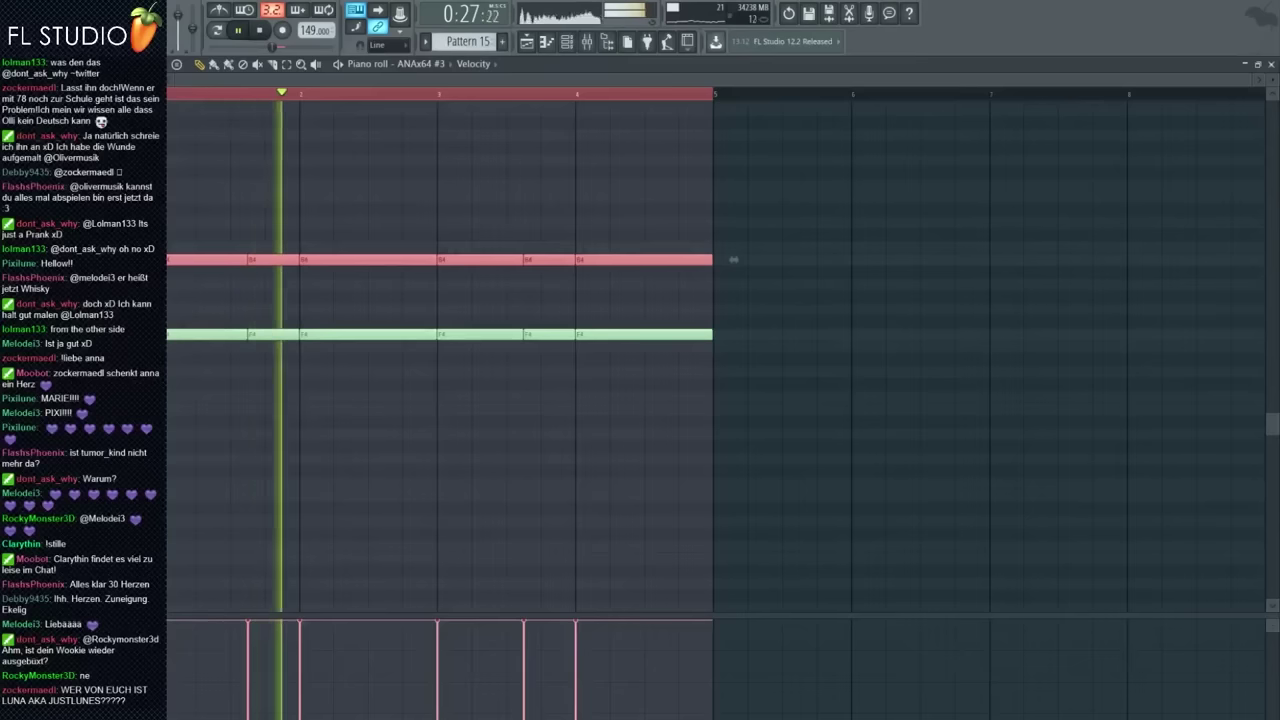
Shift the duplicated notes down to A#, replay Pattern 15, and clear the note selection
key("shift+Up")
key("space")
key("shift+Down")
key("shift+Down")
key("shift+Down")
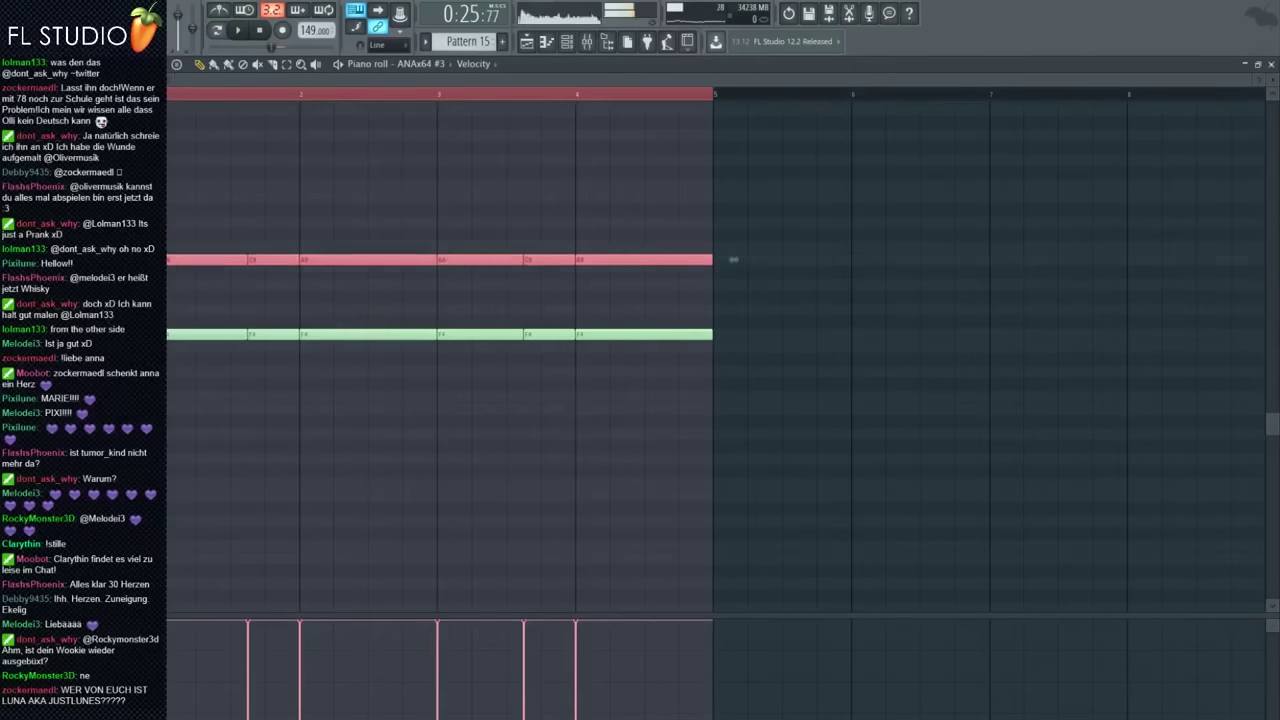
key("space")
left_click(201, 251, "ctrl")
Boost the high peak in Insert 28's Fruity parametric EQ 2 and slightly raise the upper-mid band
left_click(587, 41)
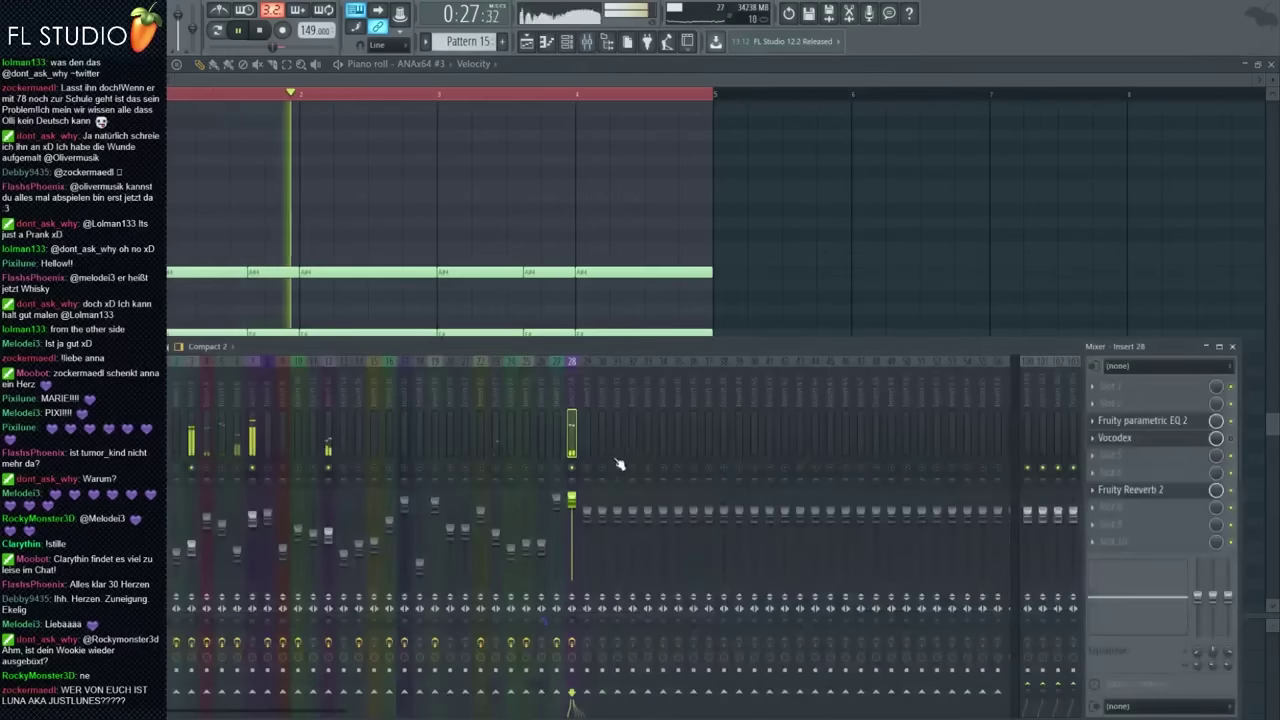
left_click(1190, 421)
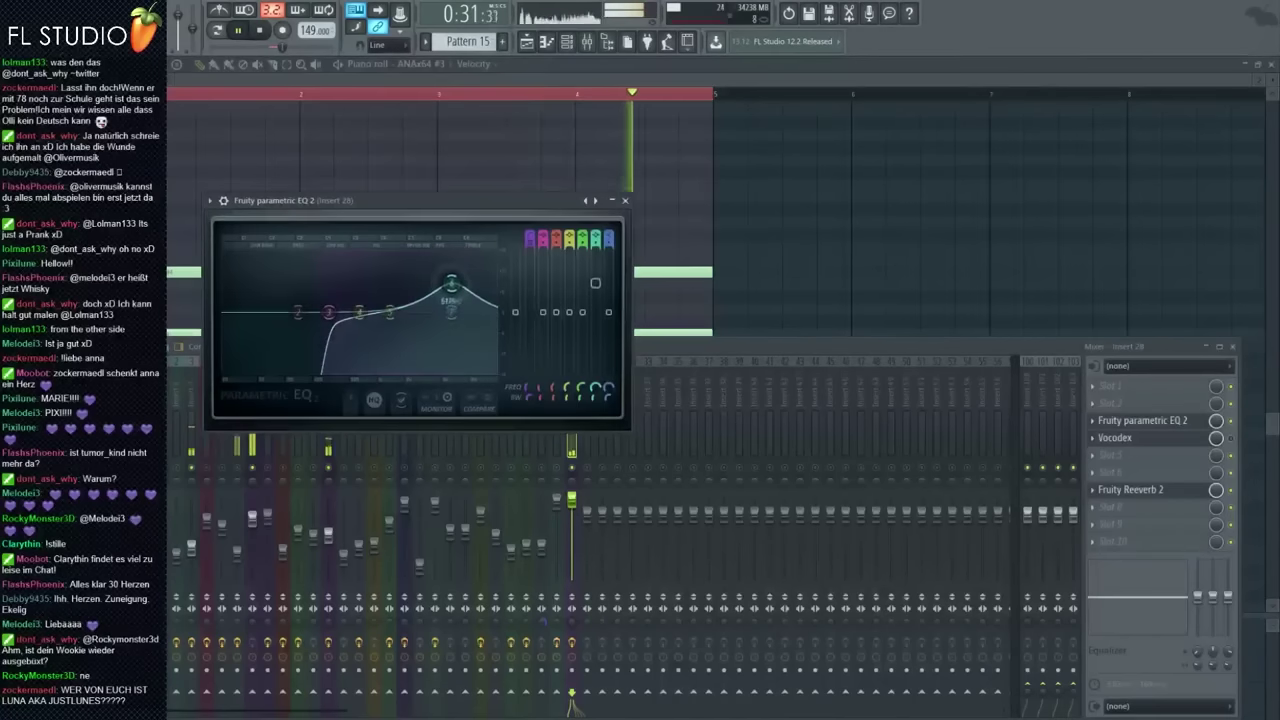
left_click_drag(451, 284, 451, 281)
left_click_drag(390, 312, 444, 262)
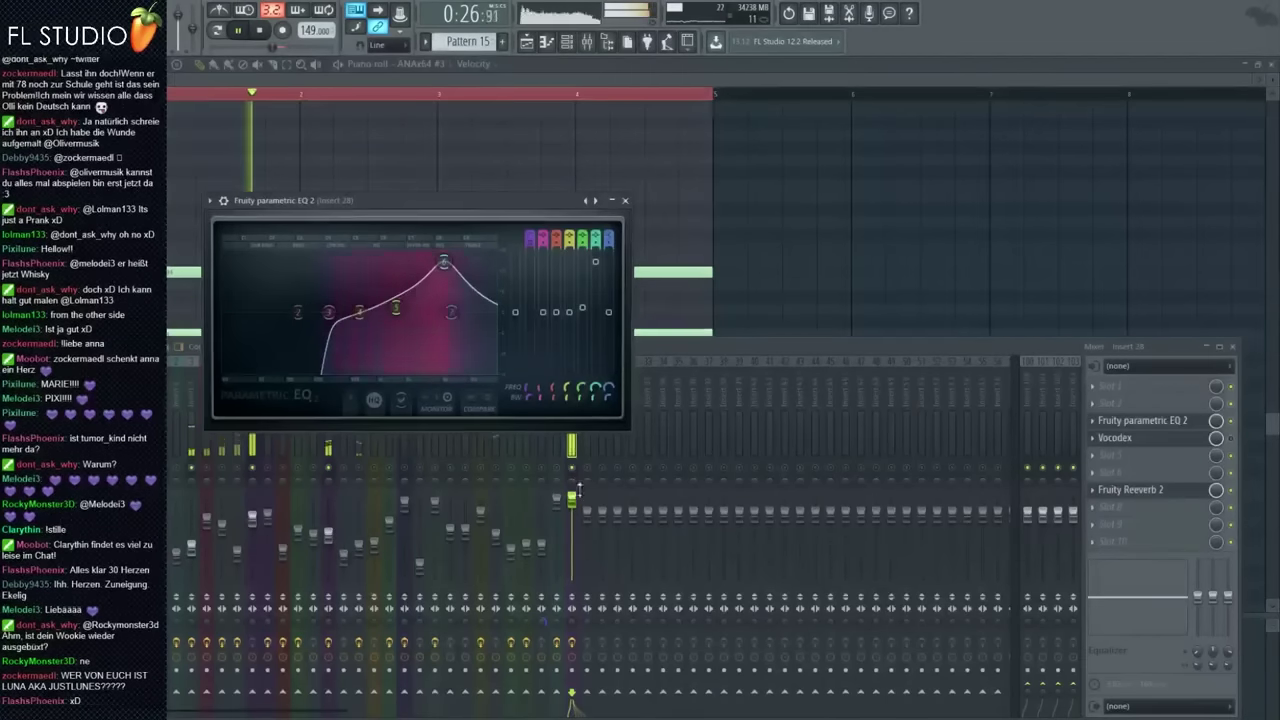
Add Fruity WaveShaper to Insert 28's last effect slot and bend the lower part of its curve upward
key("F8")
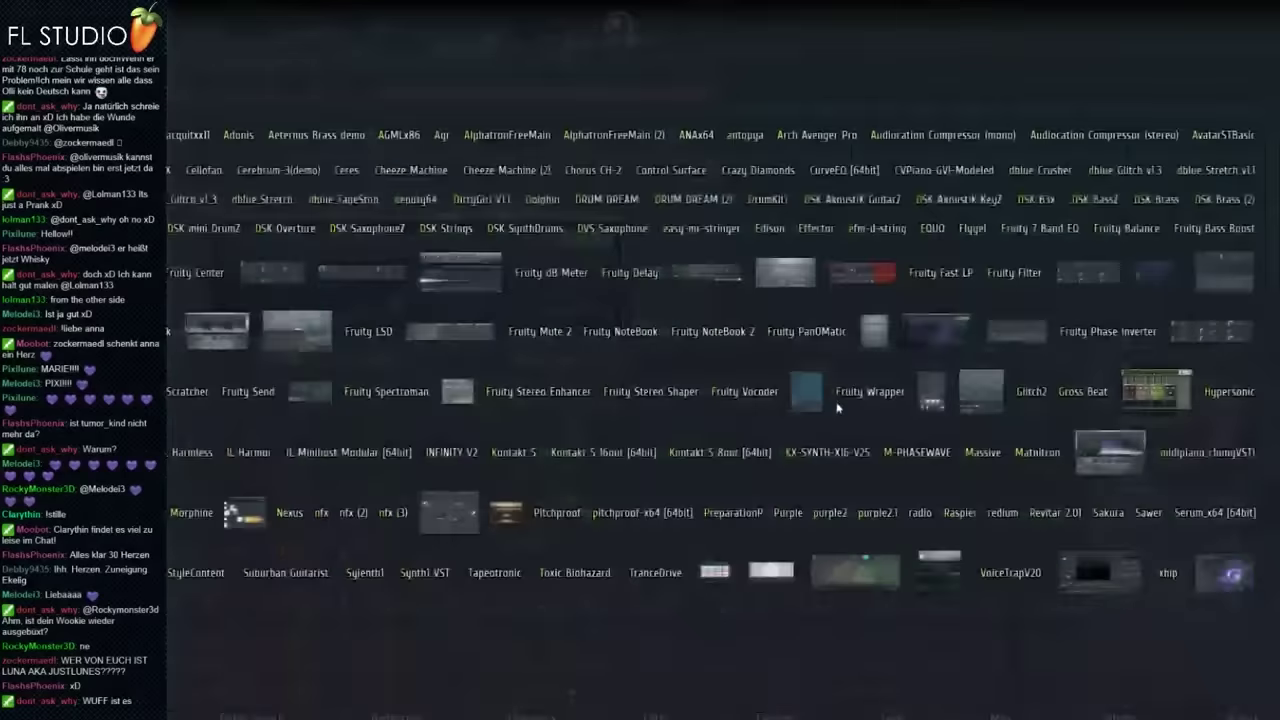
left_click_drag(814, 398, 1133, 547)
right_click(271, 281)
left_click_drag(271, 281, 210, 314)
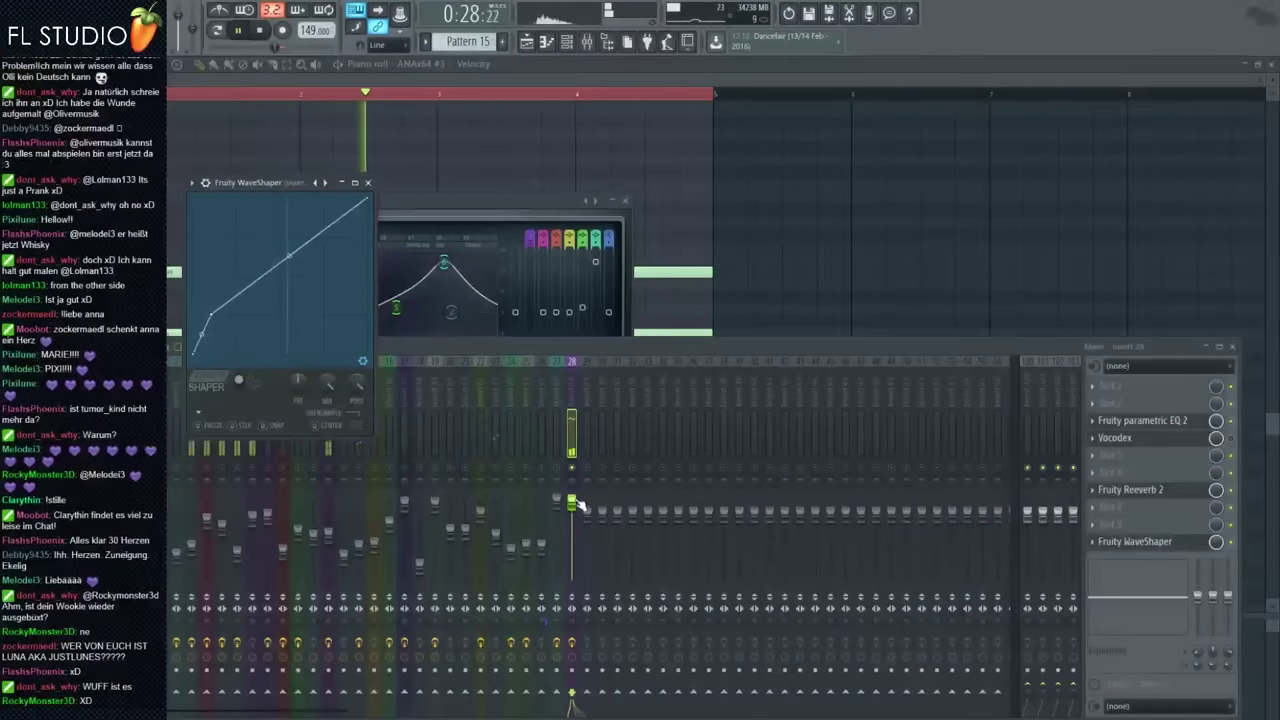
Lower the wet level and raise the decay of Insert 28's Fruity Reeverb 2, then play the pattern
left_click(1135, 489)
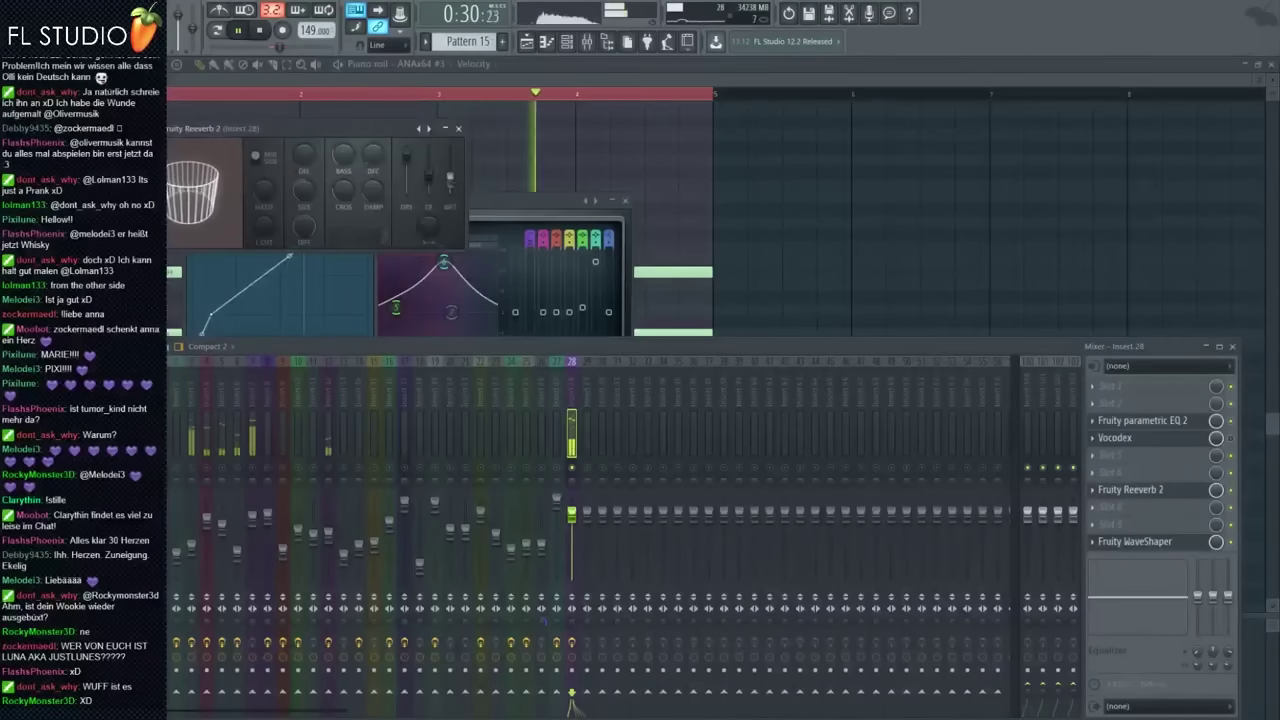
left_click_drag(450, 177, 450, 182)
left_click_drag(373, 155, 373, 143)
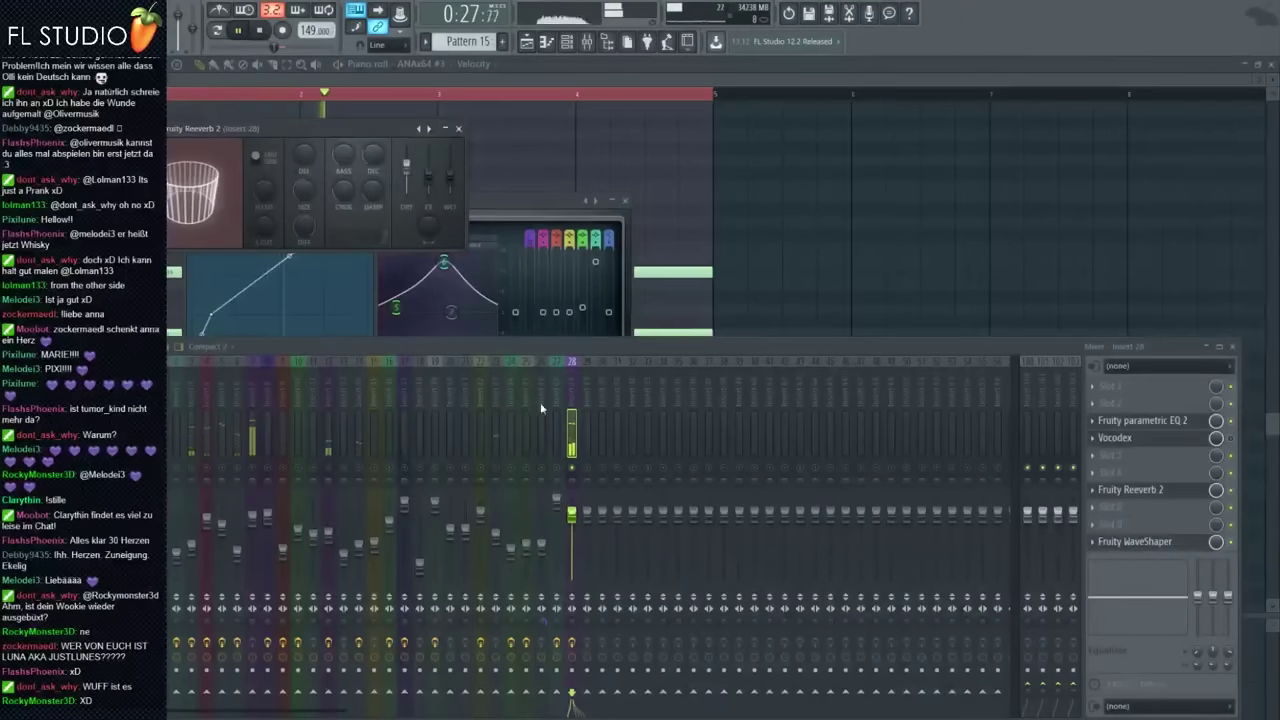
right_click(572, 468)
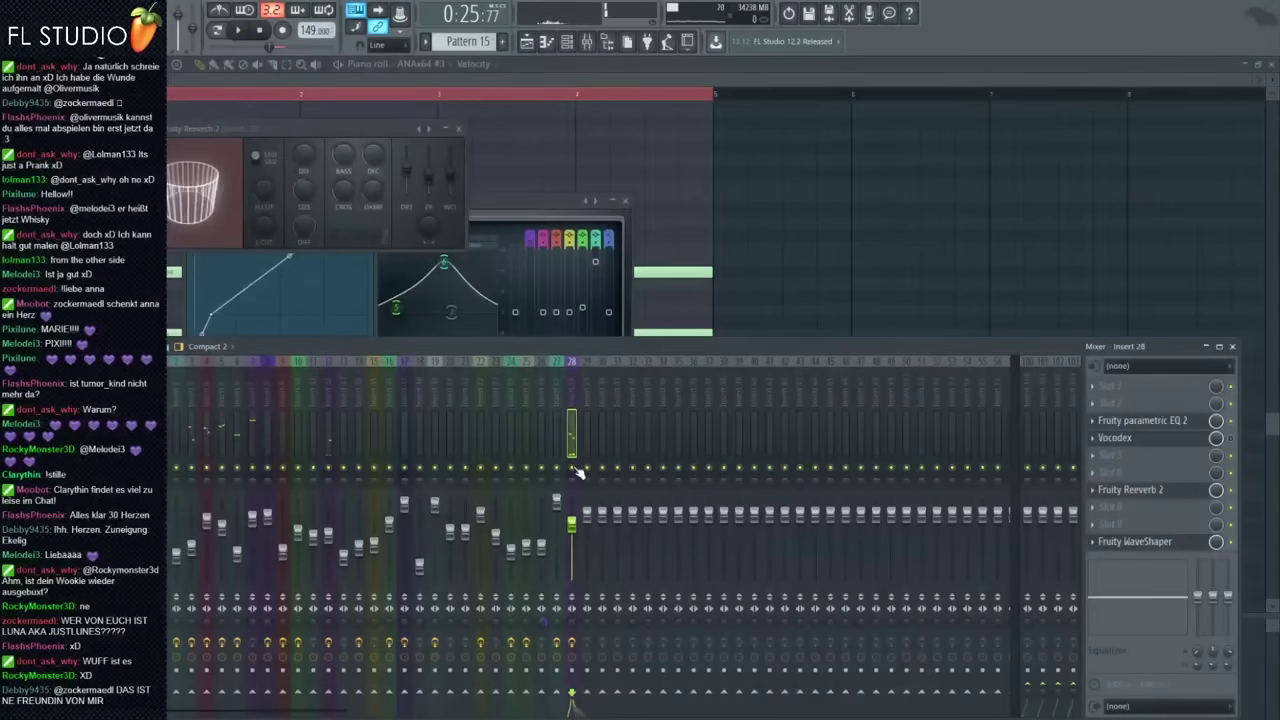
key("space")
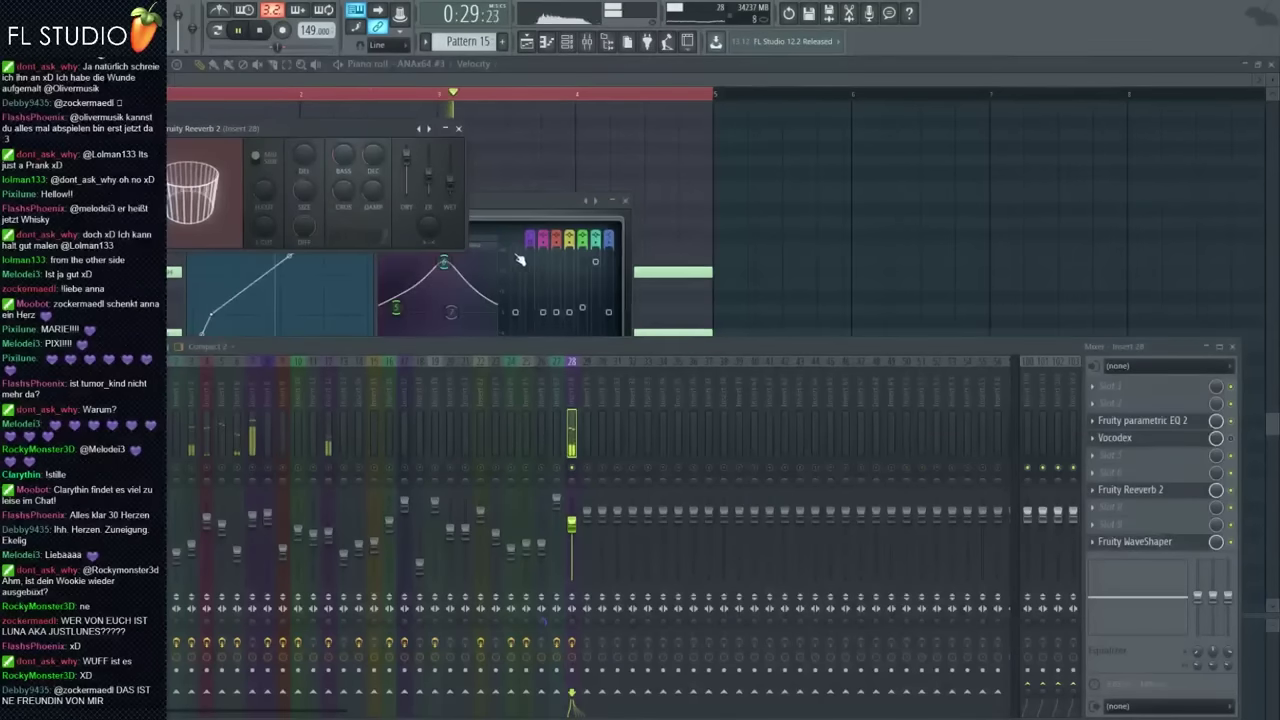
Switch ANAx64 #3 to the Strings category and audition its presets up to JUMP!
left_click(607, 41)
key("space")
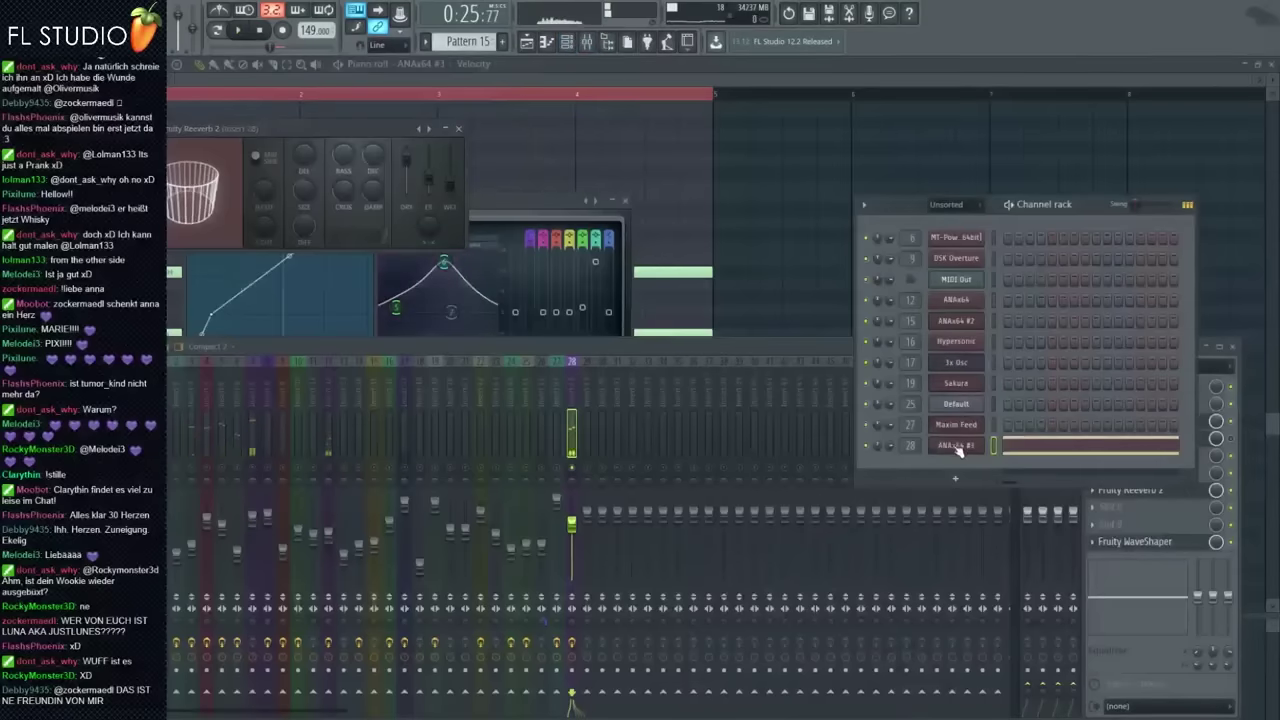
left_click(960, 445)
left_click(658, 200)
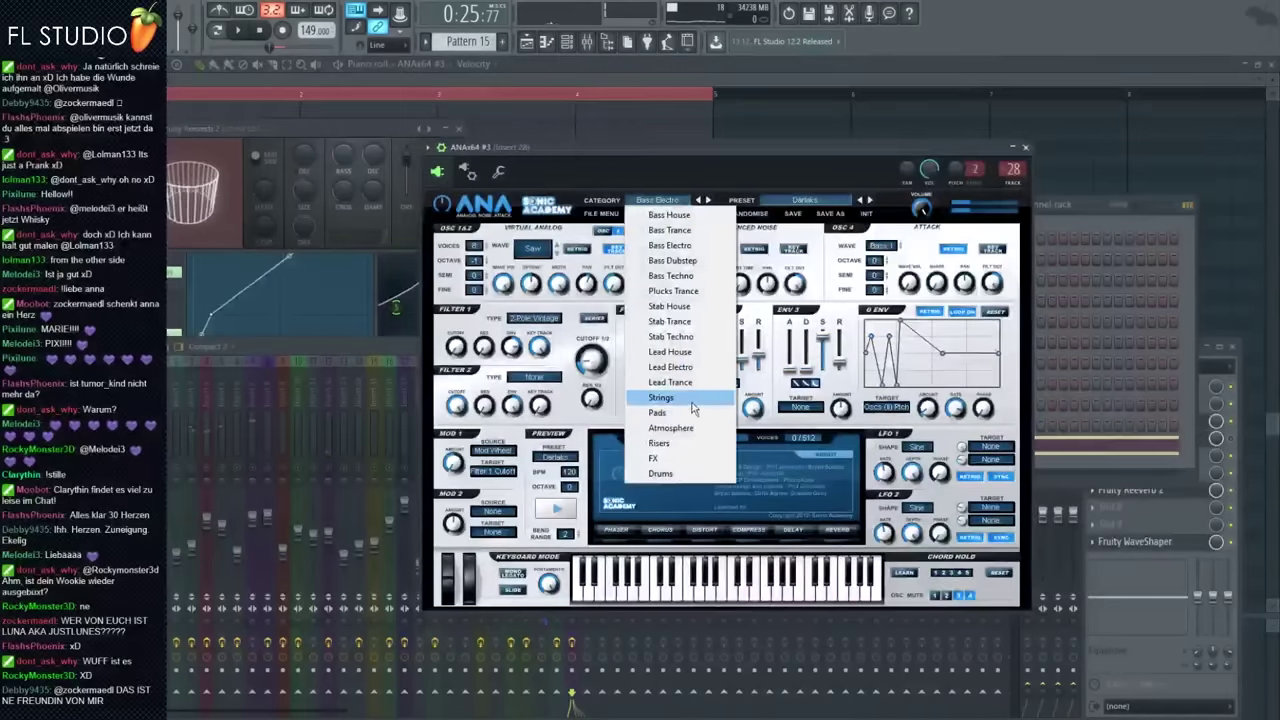
left_click(680, 397)
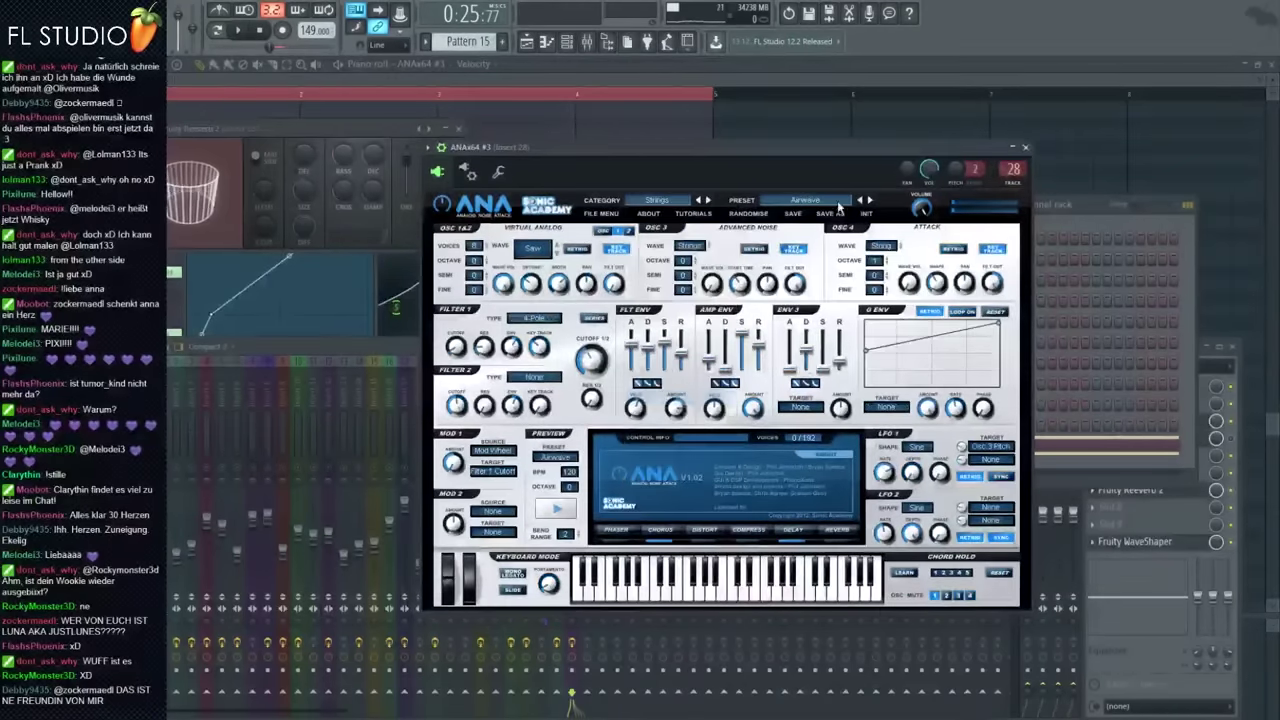
left_click(869, 201)
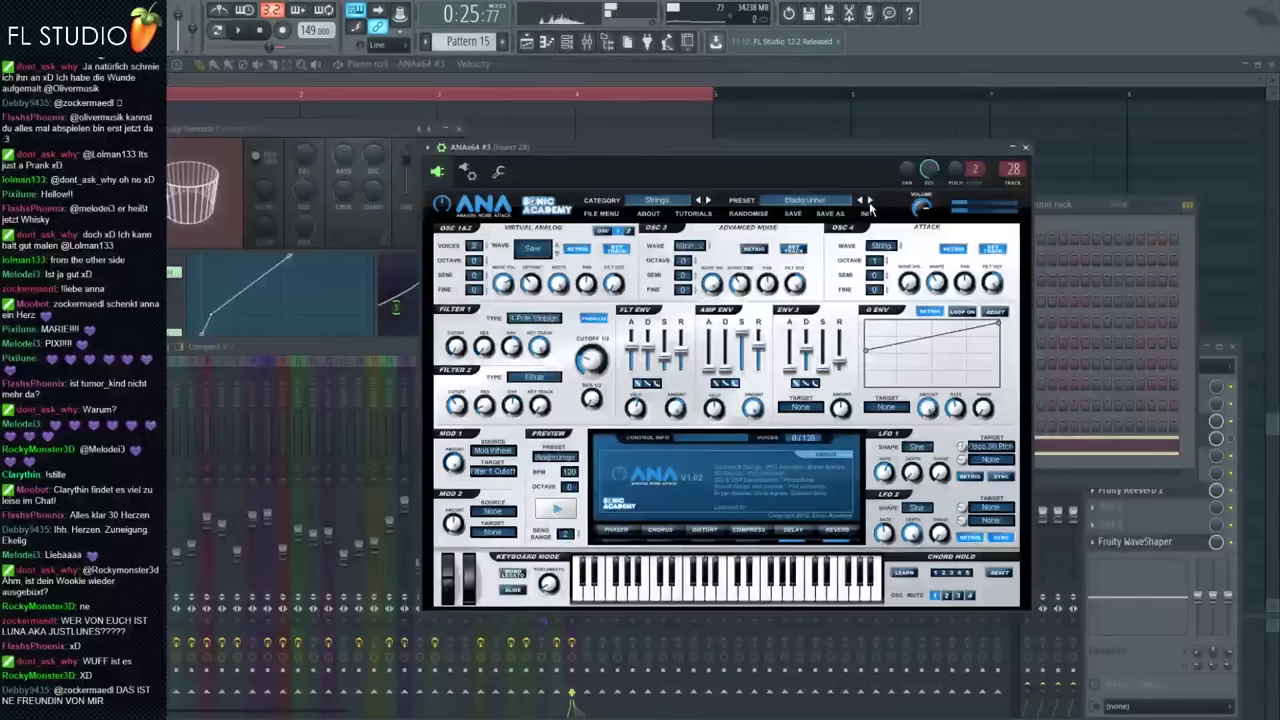
left_click(869, 202)
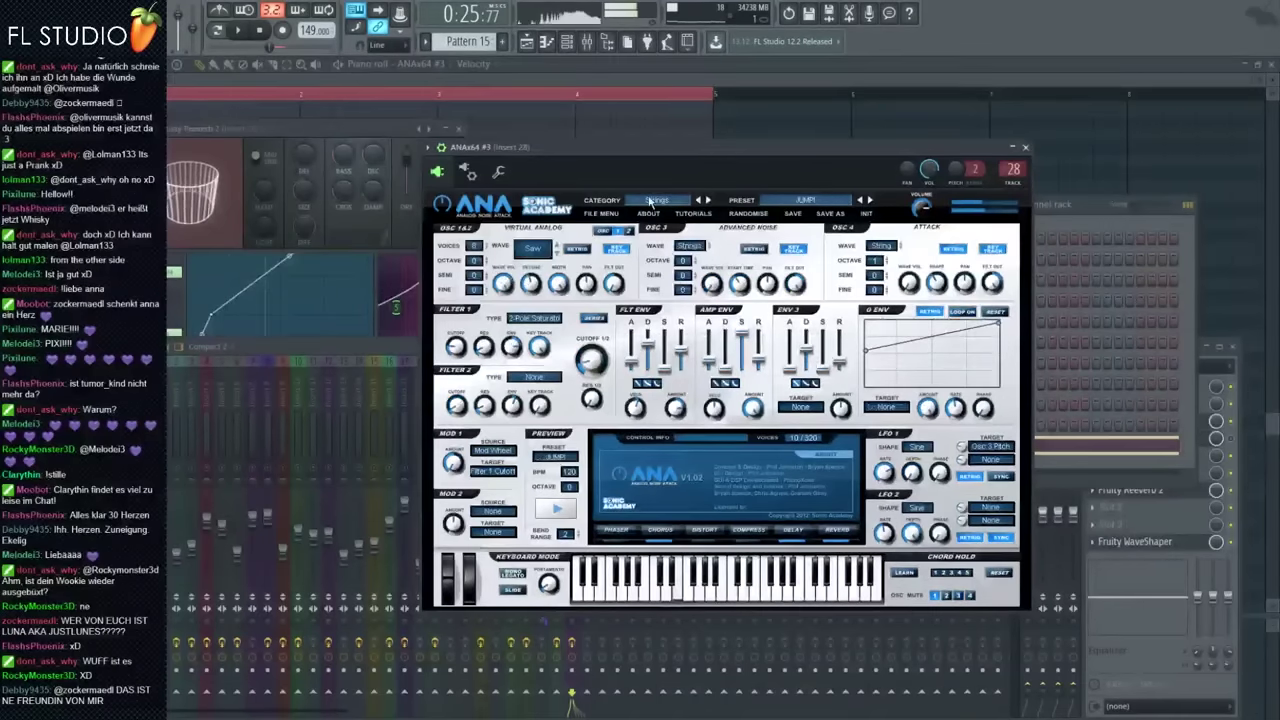
Switch ANAx64 #3 to the FX category, browse its presets, and load Orchestral Hit
left_click(656, 200)
left_click(654, 458)
left_click(869, 202)
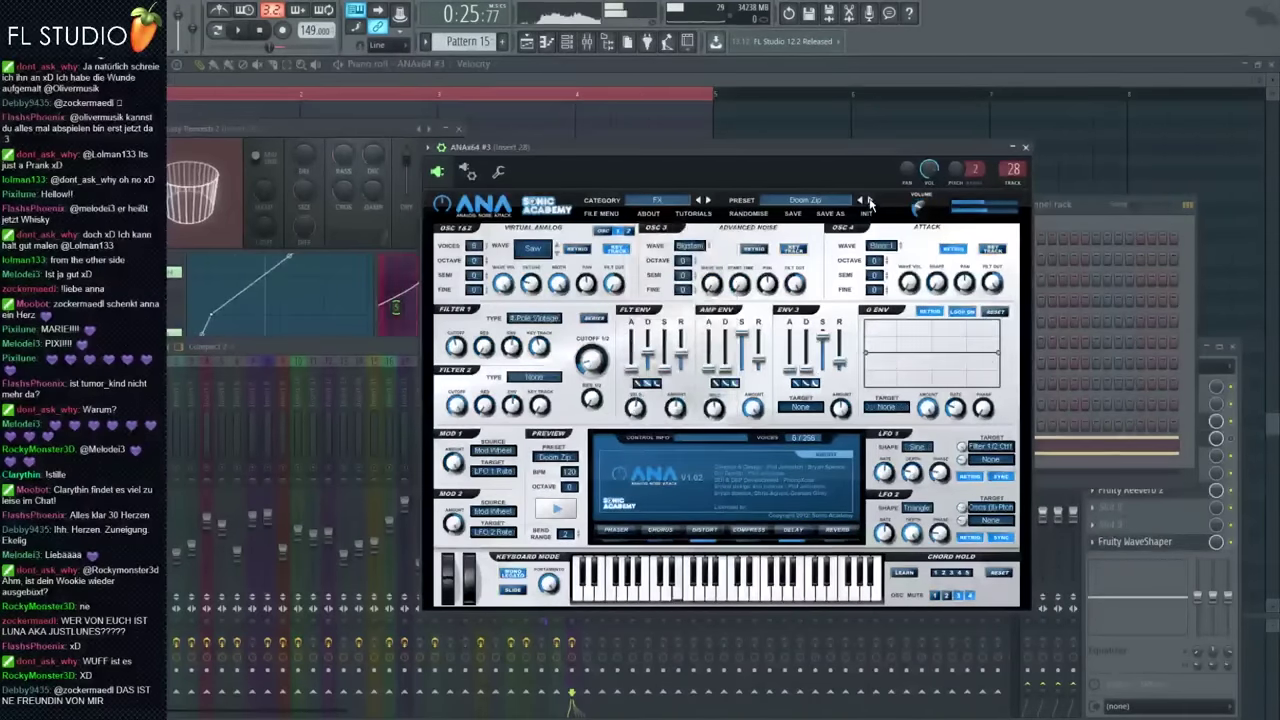
left_click(869, 201)
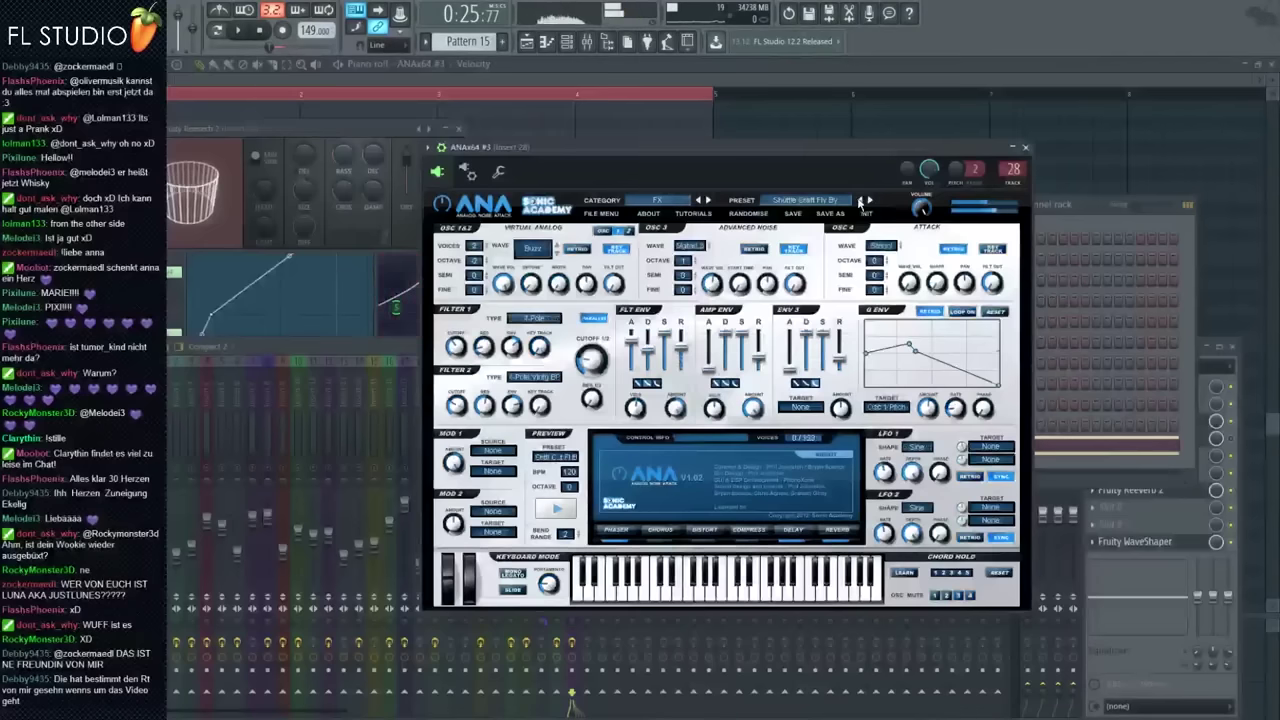
left_click(860, 202)
Lower Insert 28's fader, play the drop with all tracks audible, and show the playlist
left_click(357, 398)
left_click(571, 423)
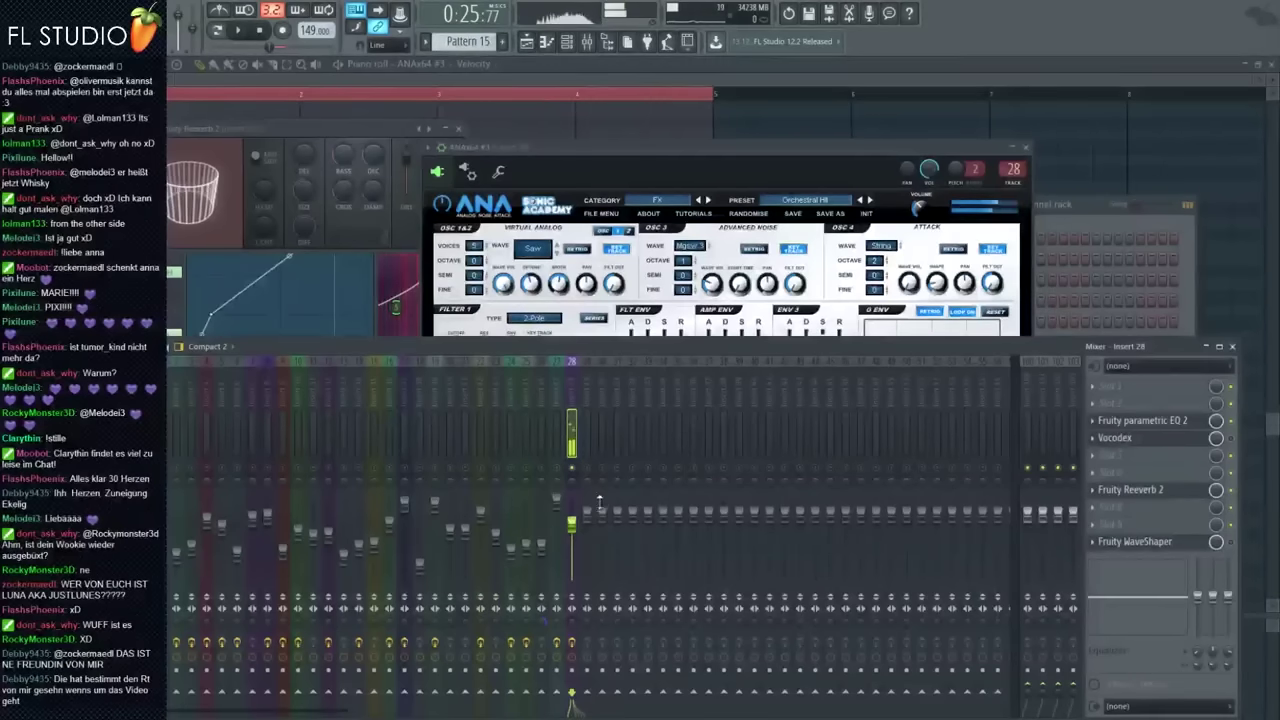
key("space")
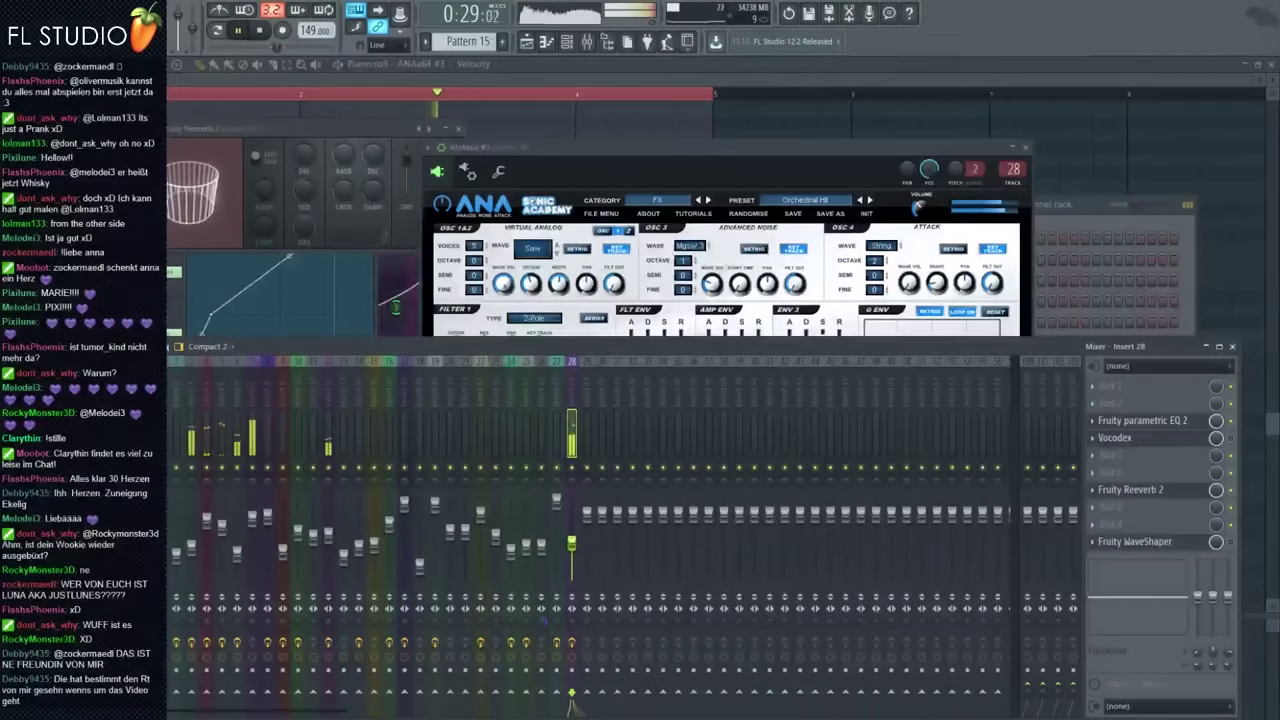
key("F5")
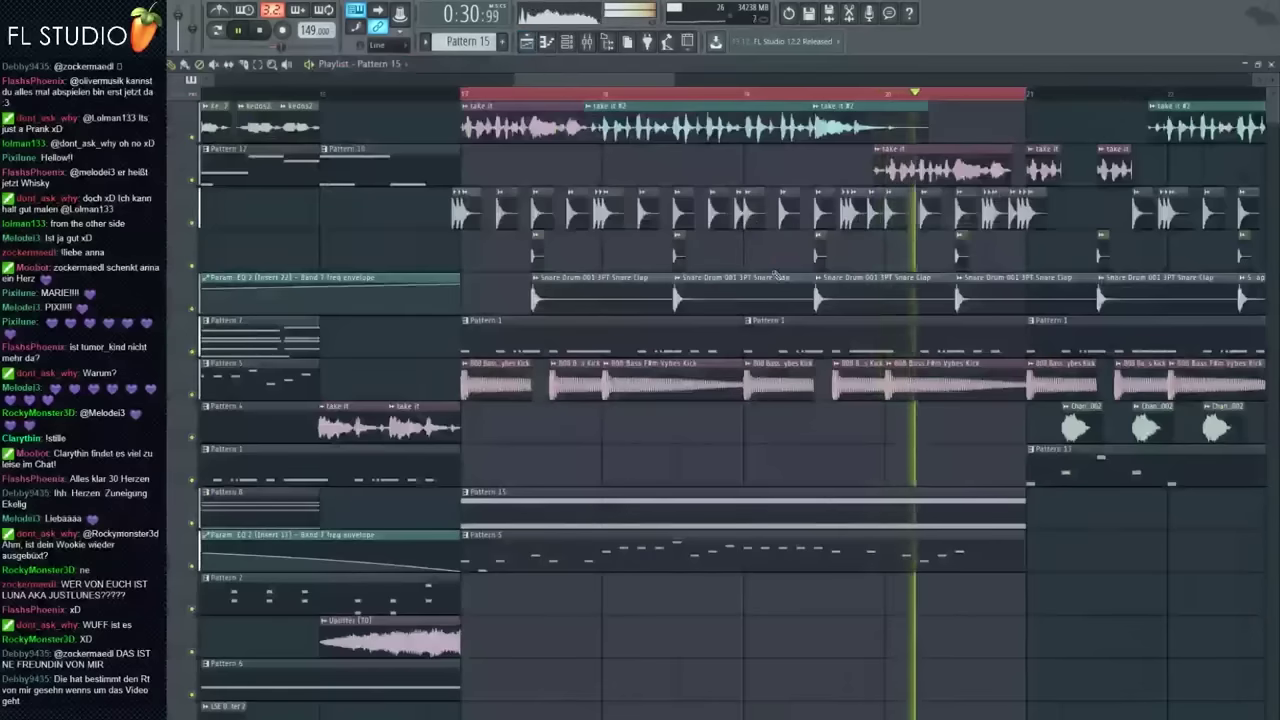
Clear the four-bar time selection starting at bar 17 and play the arrangement from the beginning of the song
key("space")
scroll(422, 110, "down", 3)
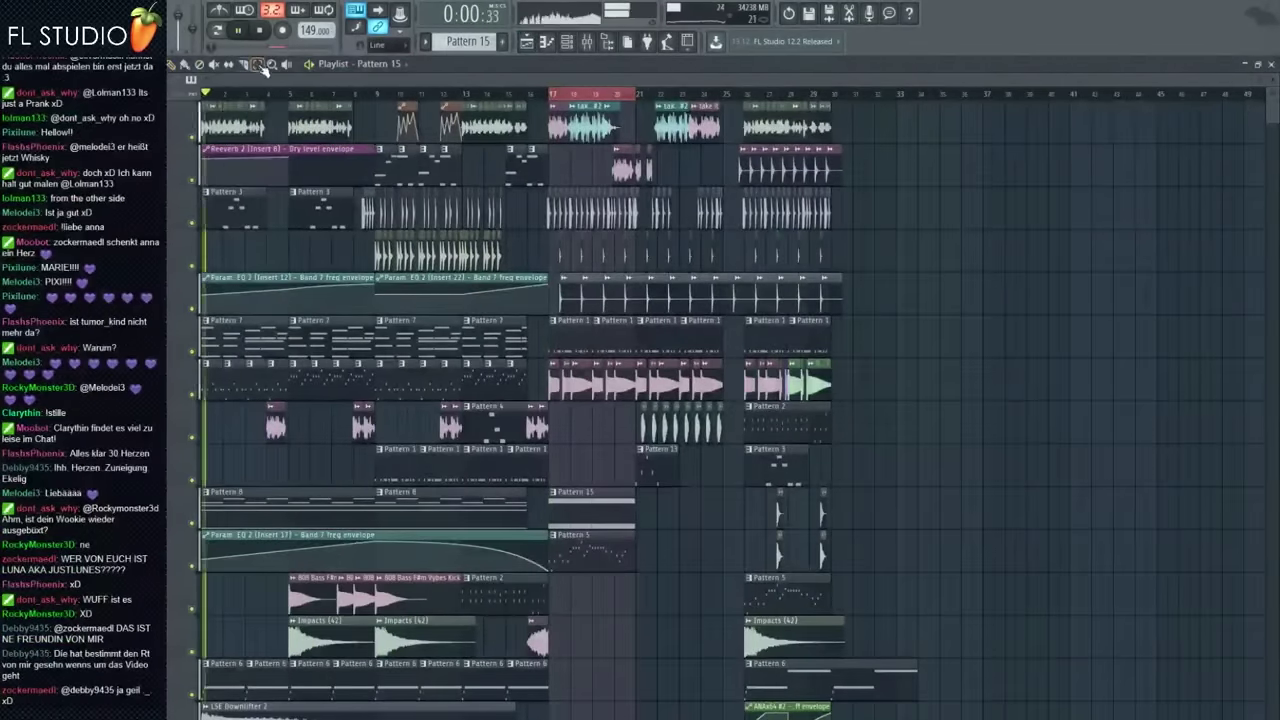
key("ctrl+d")
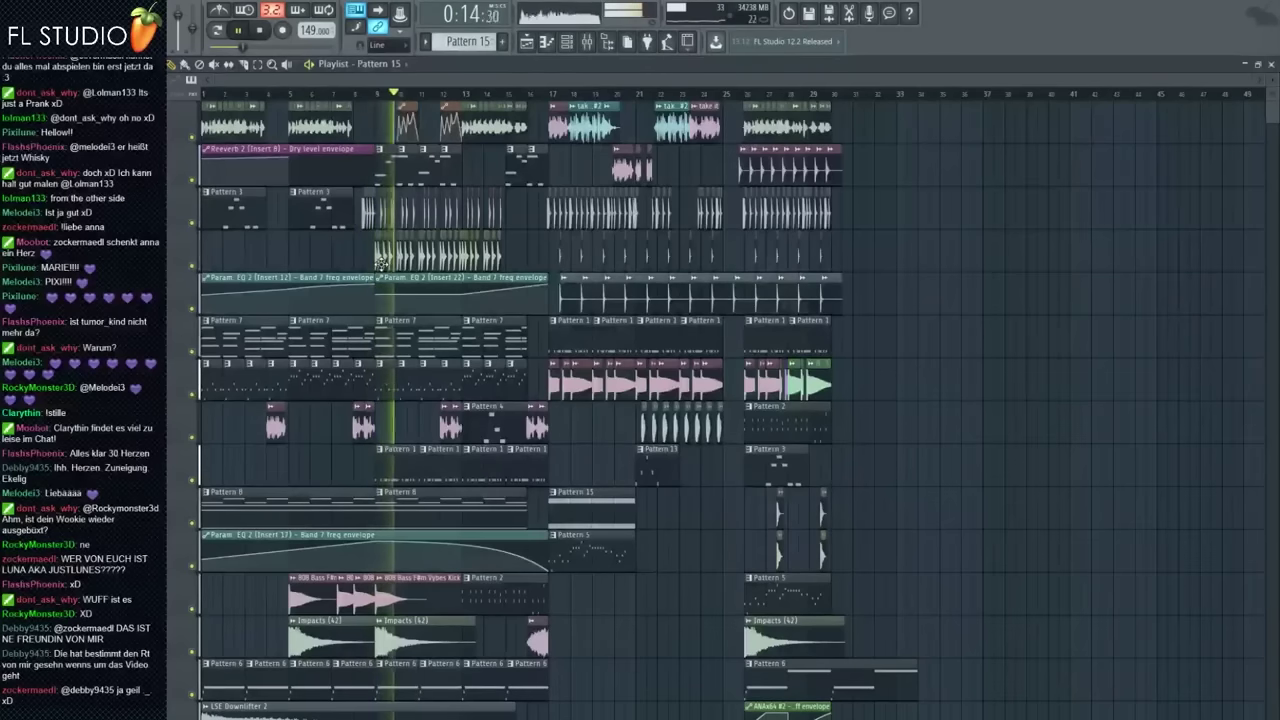
scroll(447, 432, "up", 3)
scroll(447, 434, "up", 1)
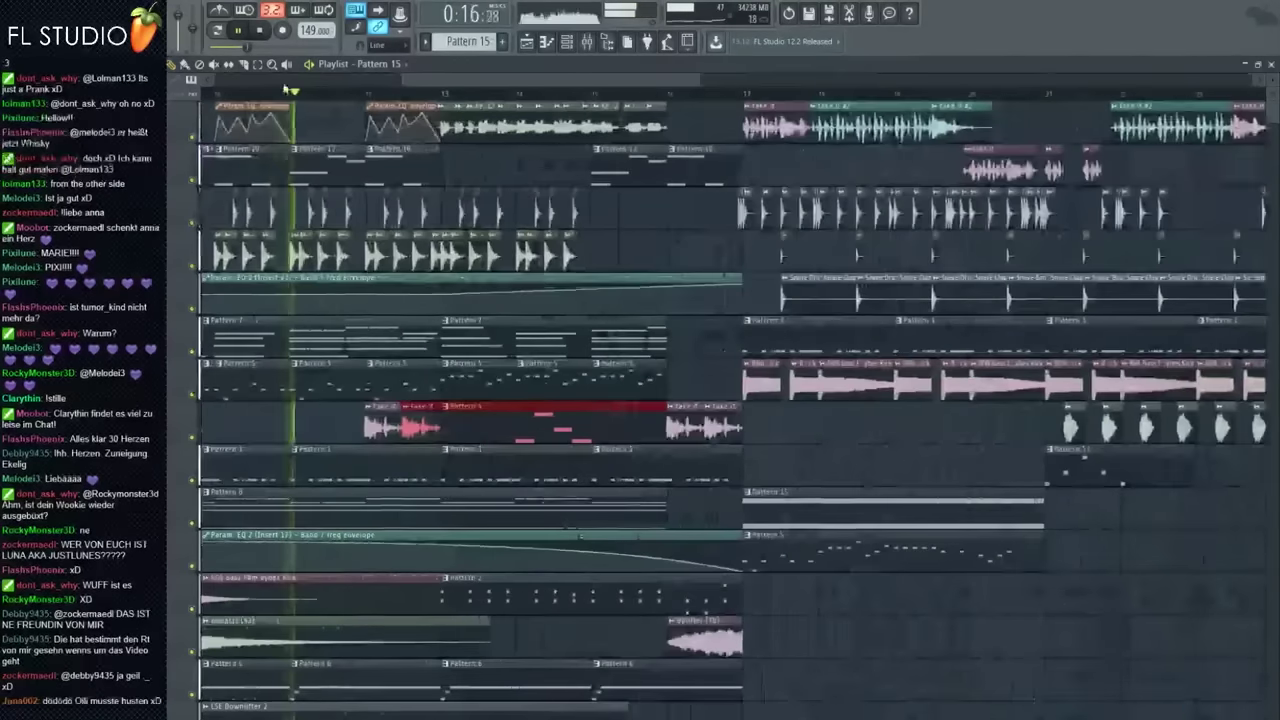
Listen through the build-up into the drop, following it in the playlist and checking the track levels in the mixer
left_click(609, 243, "ctrl")
scroll(609, 243, "up", 1)
scroll(609, 243, "up", 1)
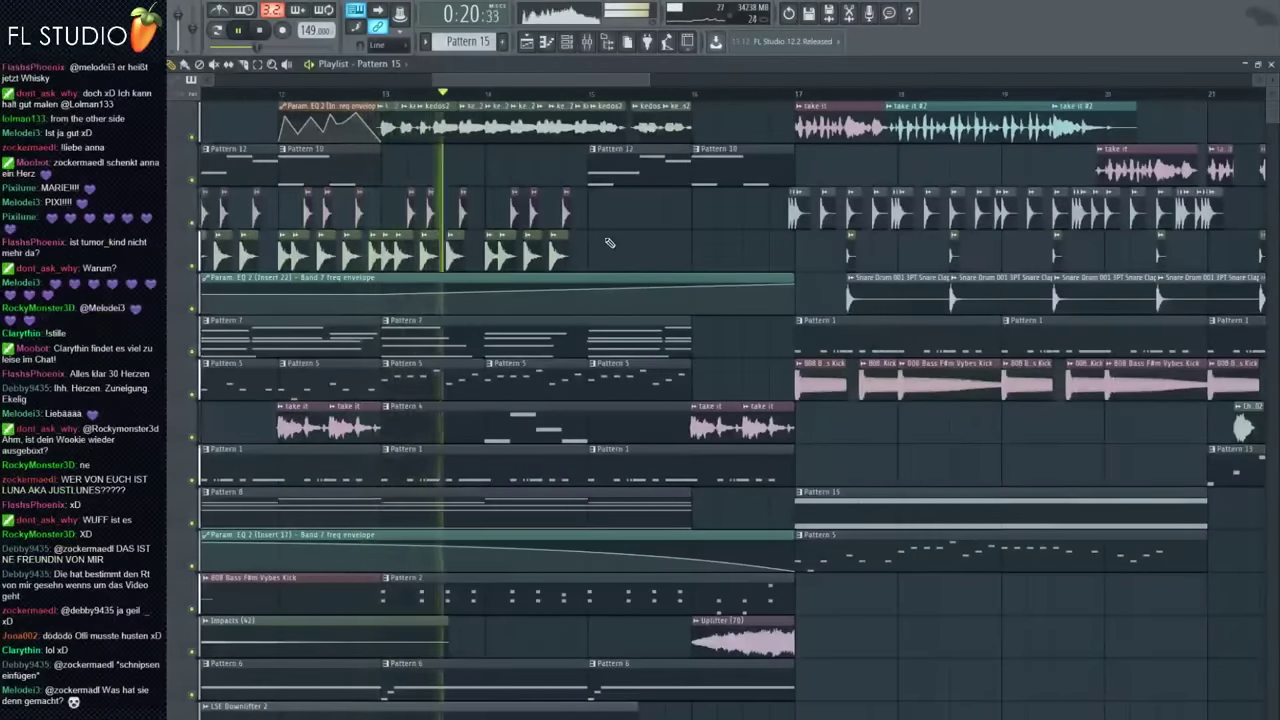
scroll(609, 243, "down", 2)
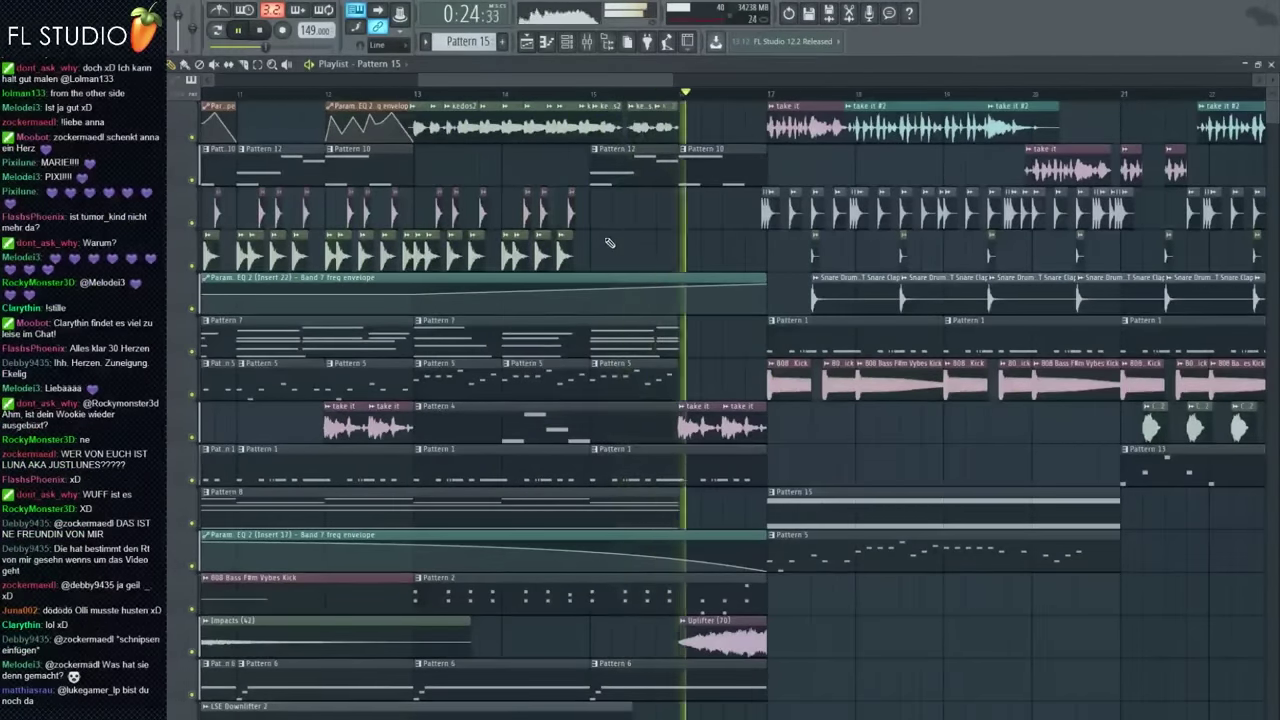
scroll(630, 254, "down", 2)
scroll(795, 458, "up", 1)
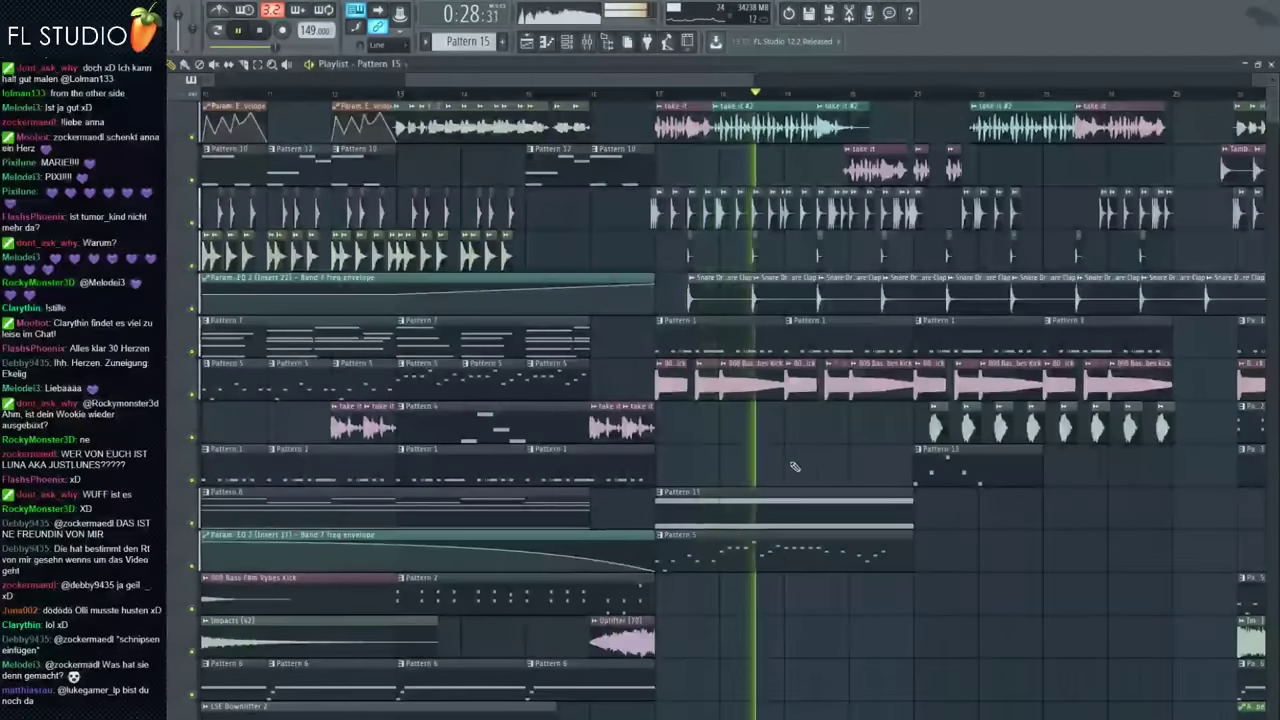
key("F9")
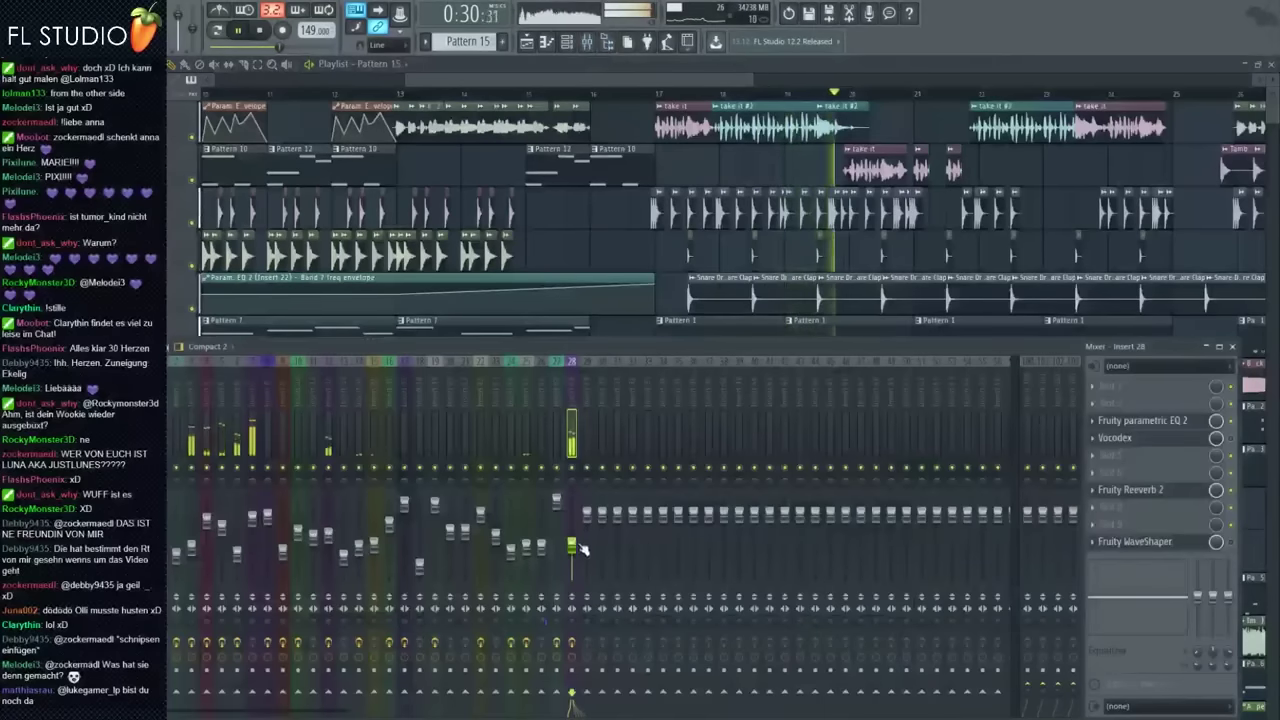
key("F9")
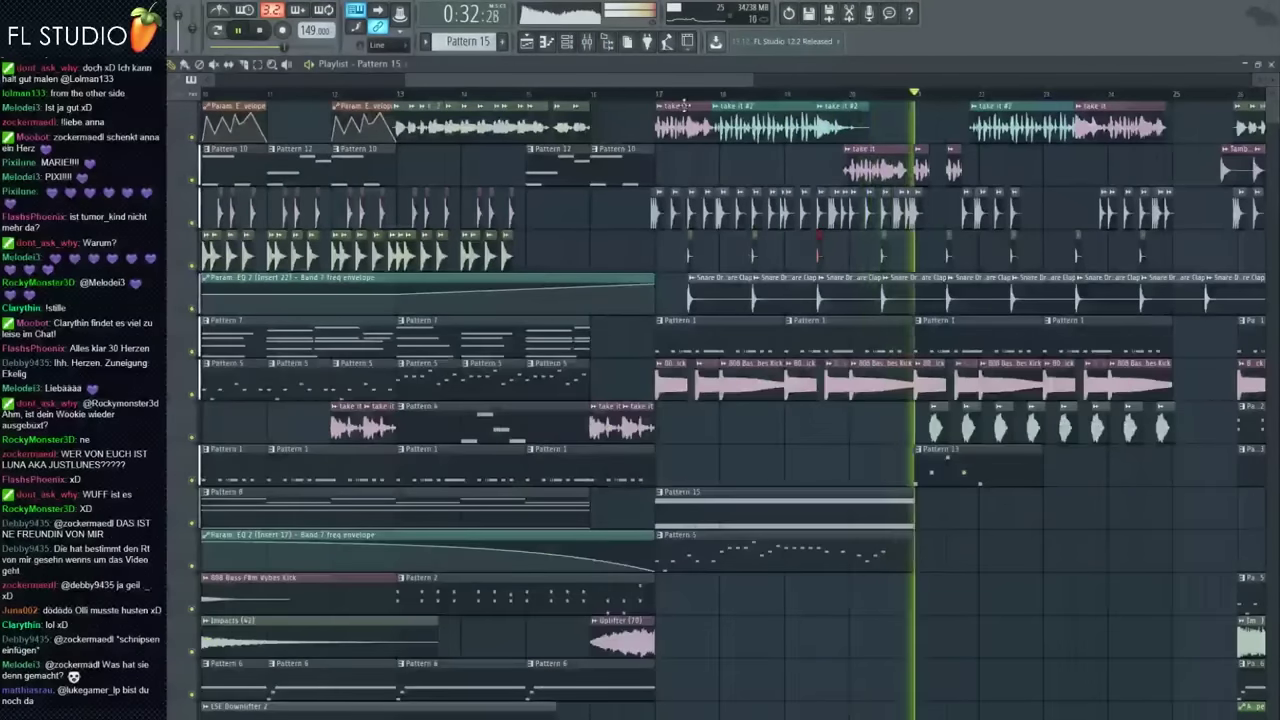
Stop playback and place the playhead at bar 17, with the whole drop section in view
key("space")
scroll(848, 519, "up", 3)
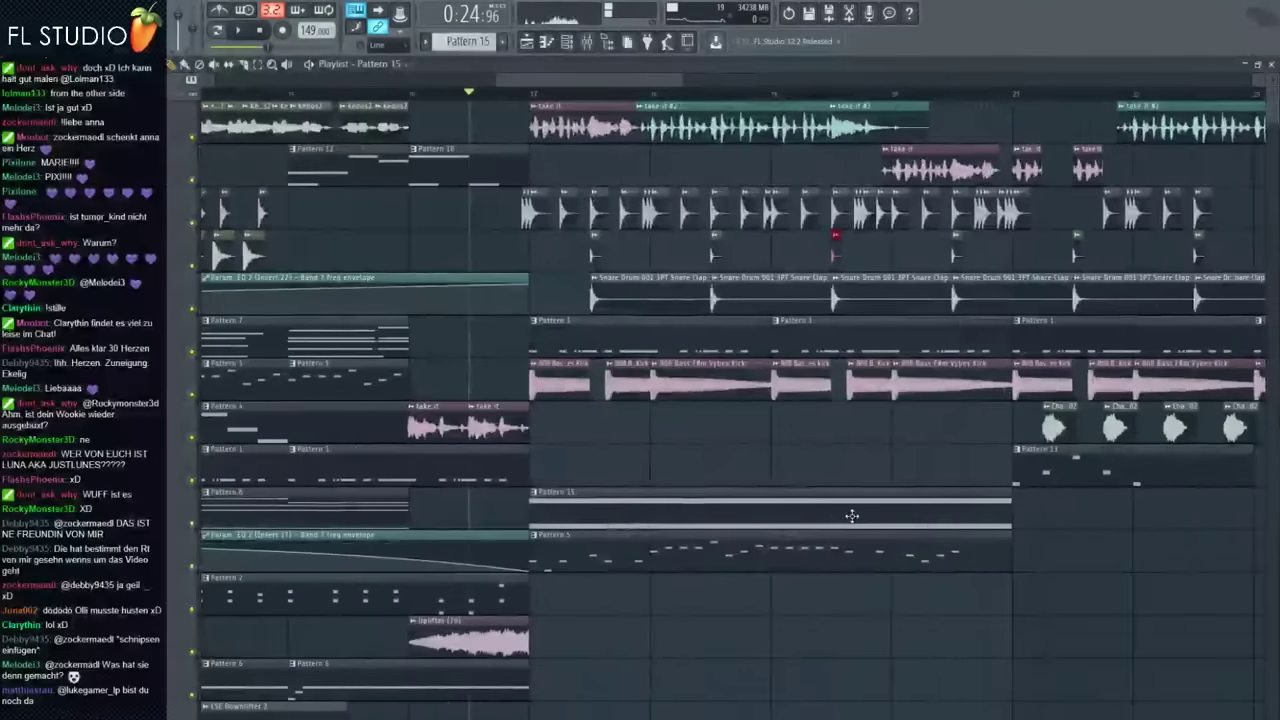
scroll(852, 516, "down", 3)
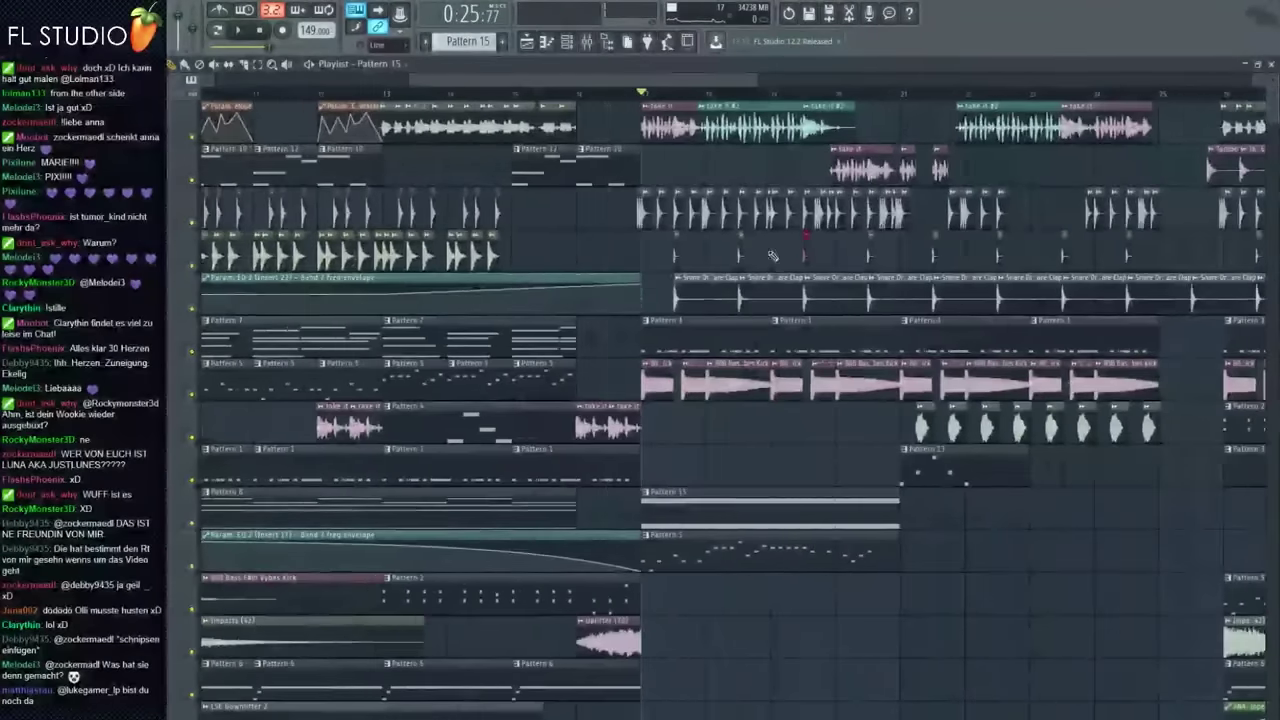
scroll(780, 300, "up", 2)
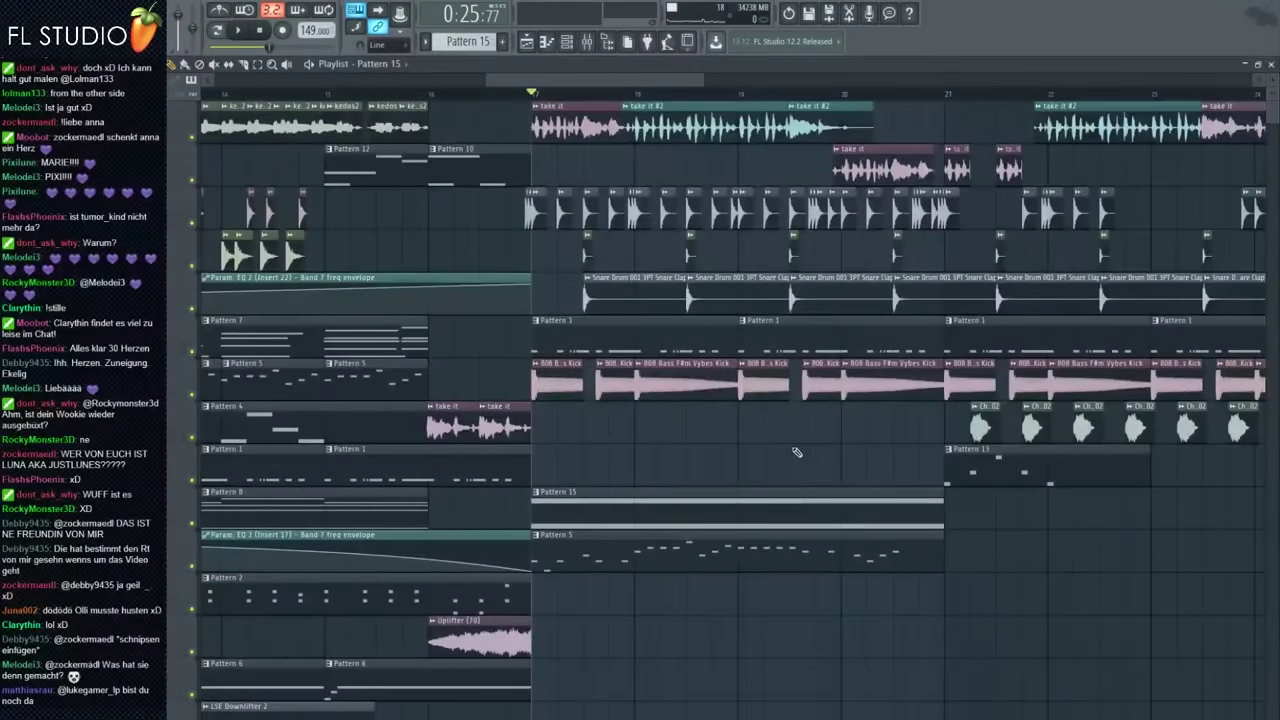